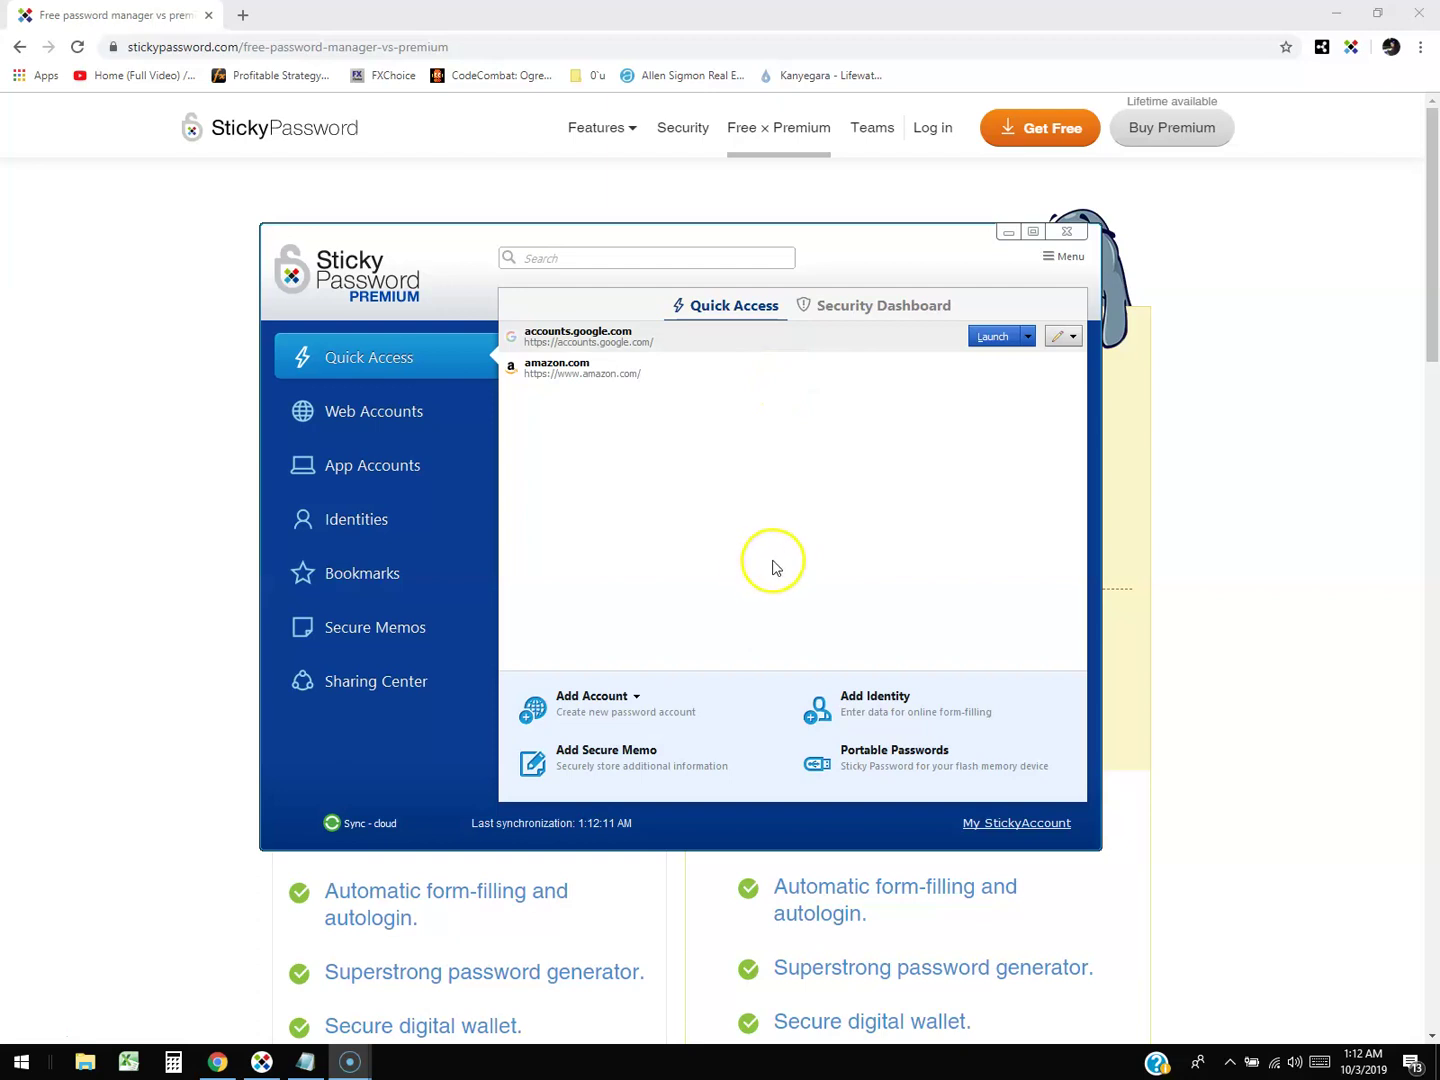
# Bring Chrome's Free vs Premium pricing page forward and briefly highlight 'Includes 30 days of Premium.'.
pyautogui.click(1216, 400)
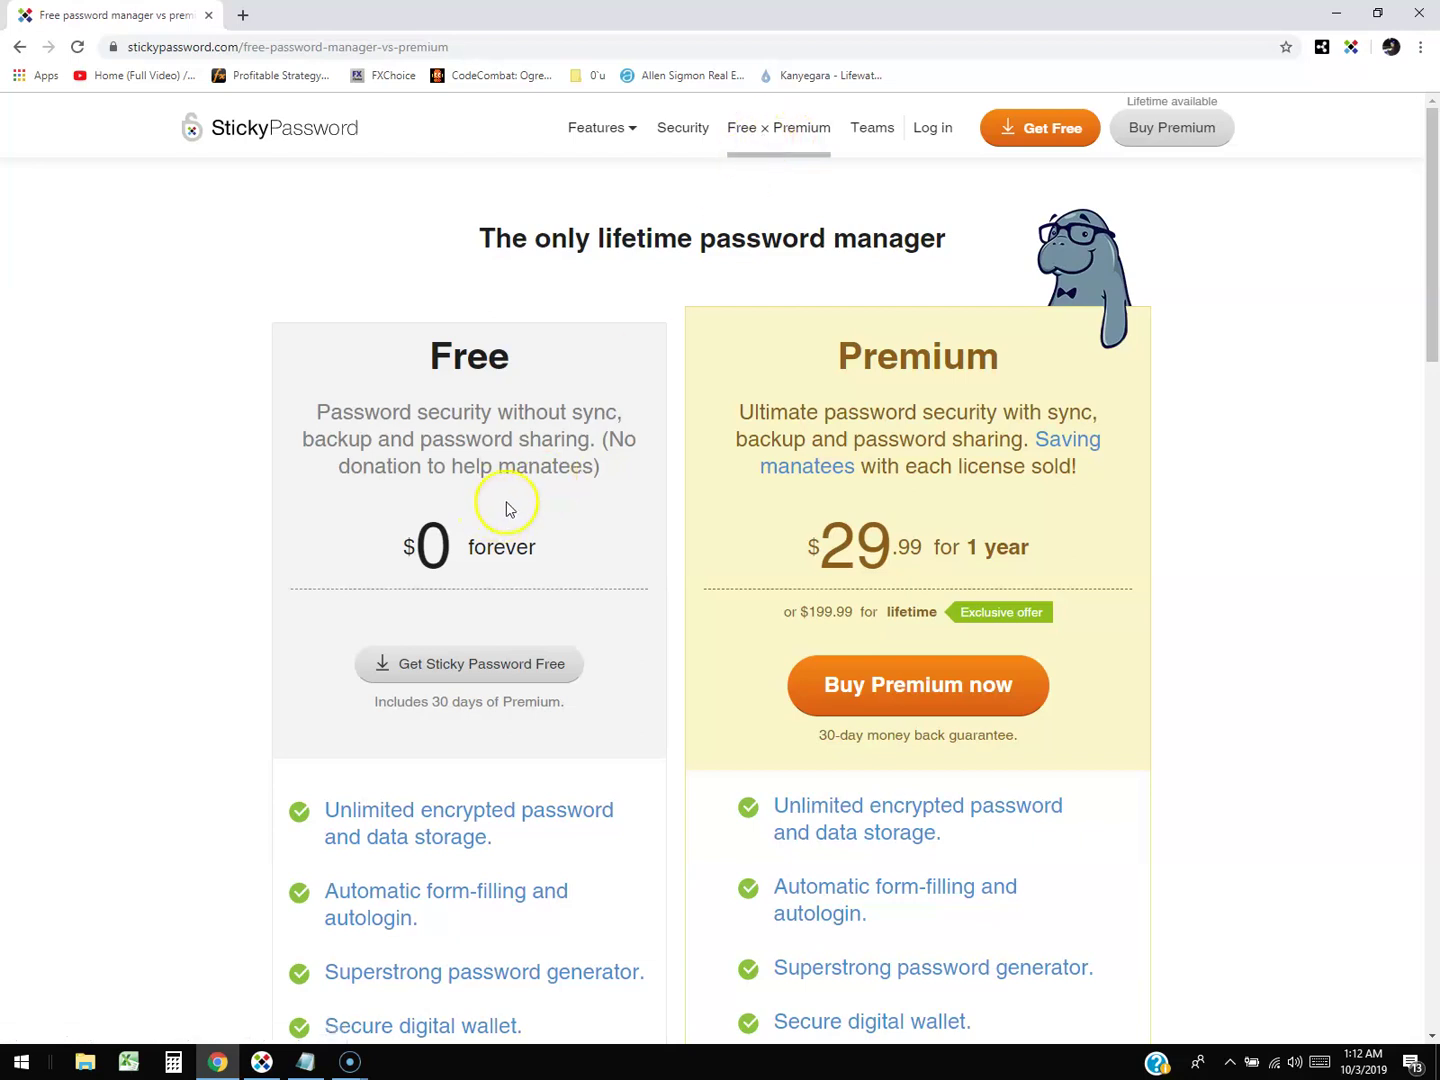
pyautogui.scroll(-1, 508, 441)
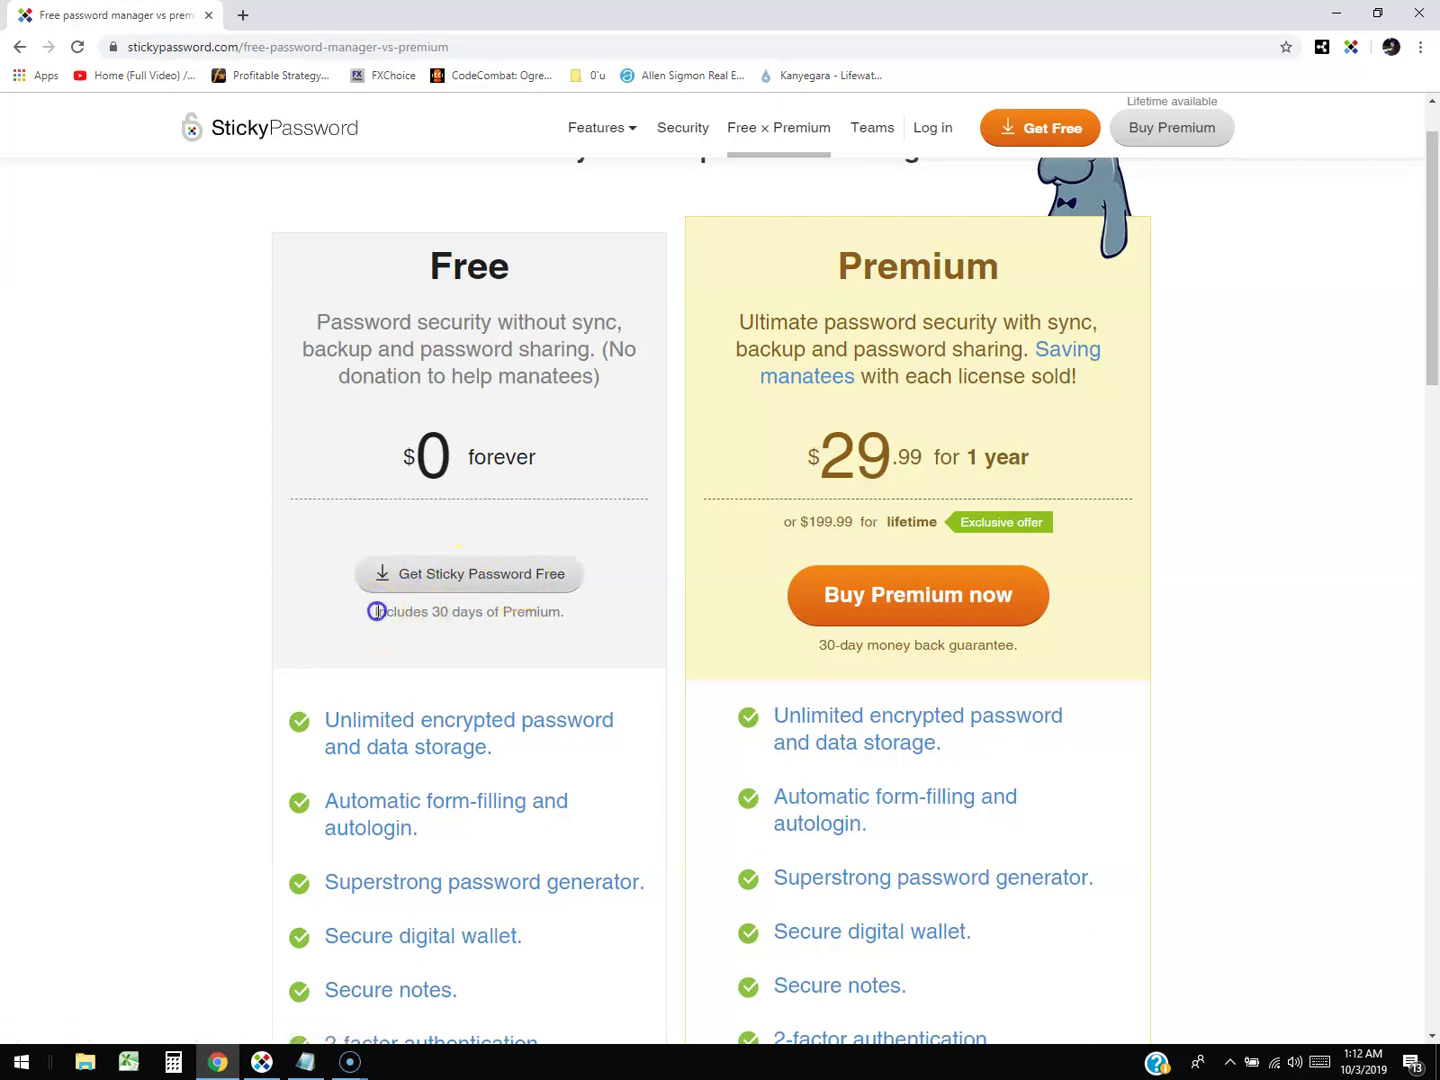
pyautogui.moveTo(376, 611); pyautogui.dragTo(626, 599)
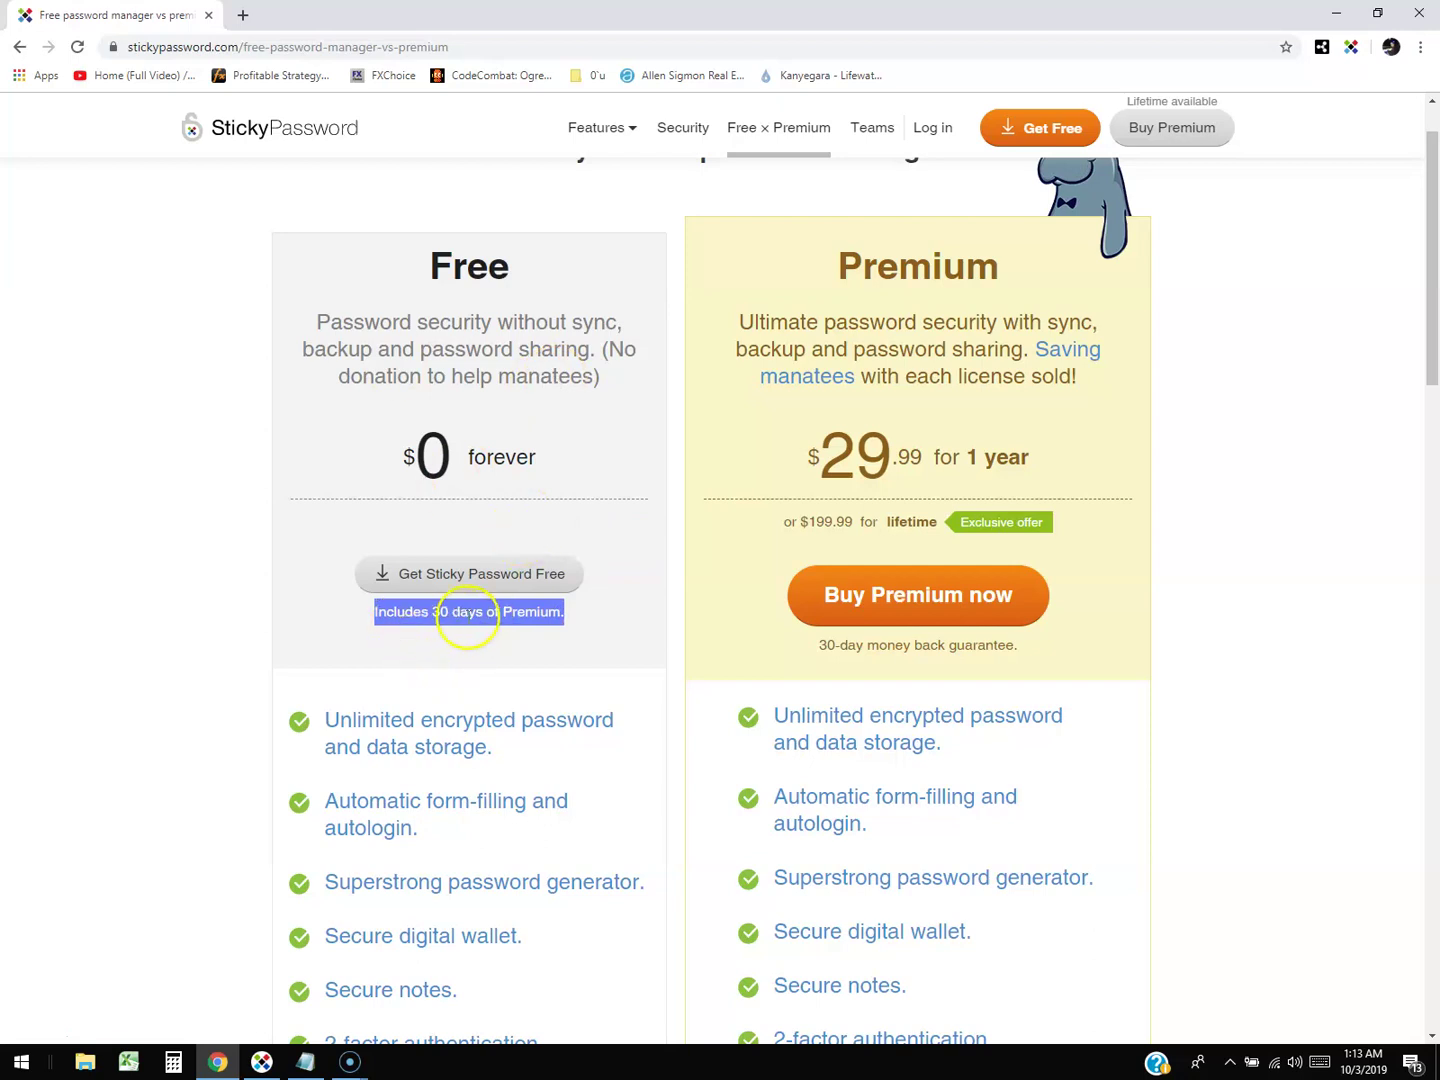
pyautogui.click(601, 611)
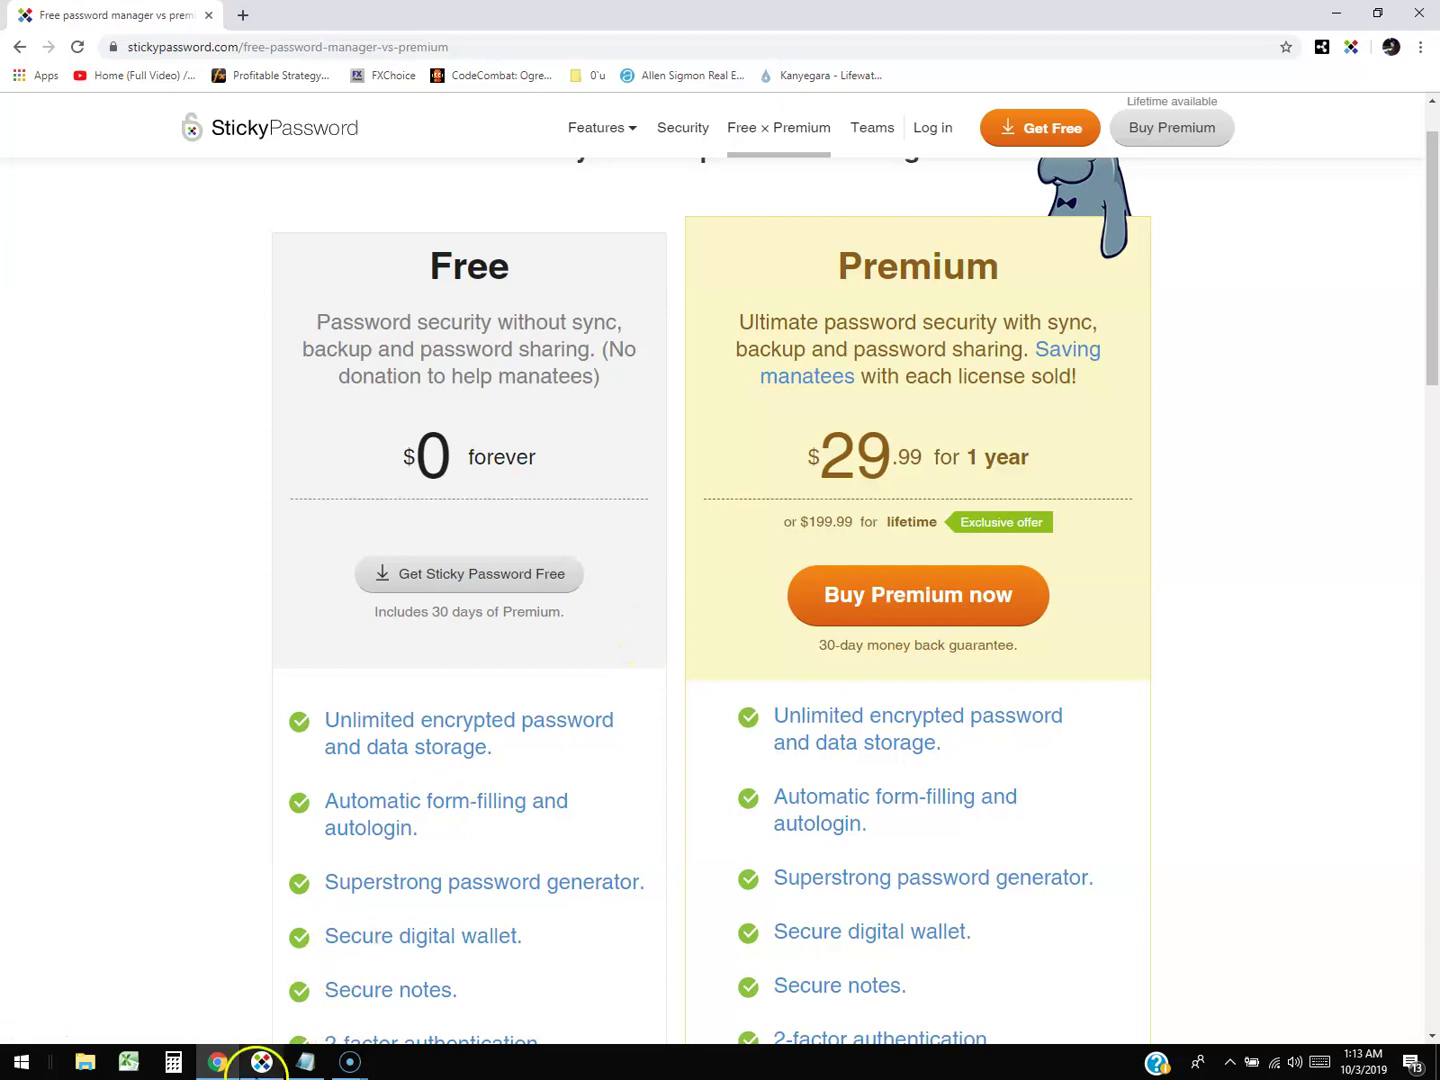
# Bring Sticky Password back to the front and nudge its window slightly.
pyautogui.click(261, 1062)
pyautogui.moveTo(874, 283)
pyautogui.mouseDown()
pyautogui.moveTo(903, 289)
pyautogui.moveTo(877, 288)
pyautogui.mouseUp()
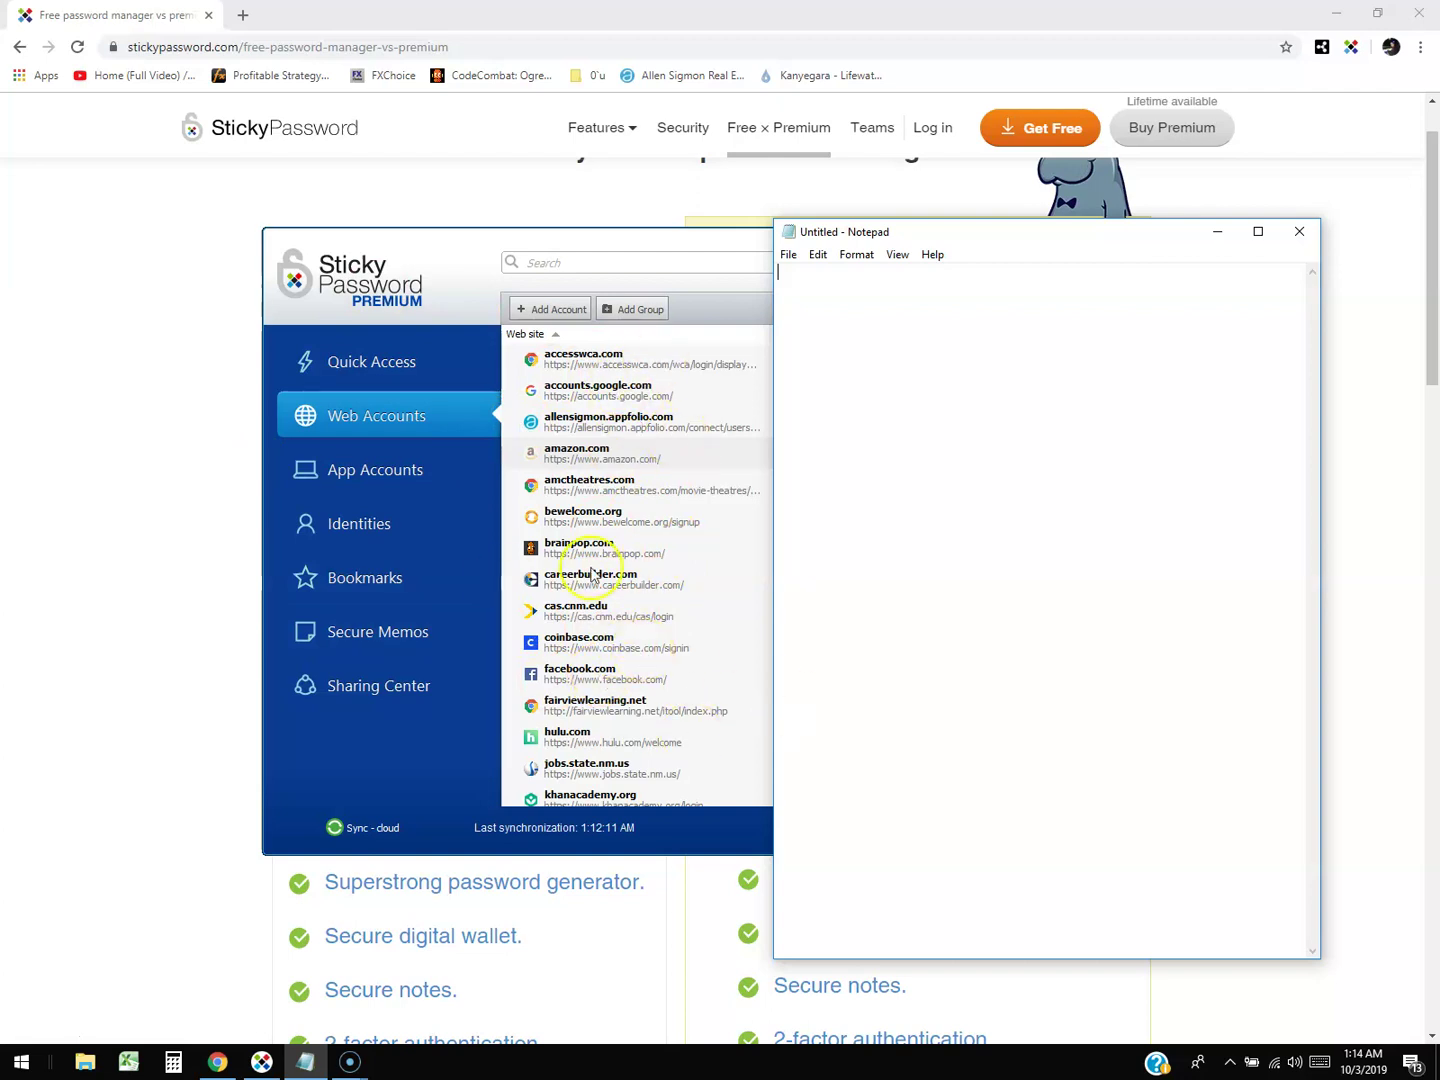
# Open a blank web account form, step through its Link, Login and Password fields, then go to App Accounts.
pyautogui.click(557, 311)
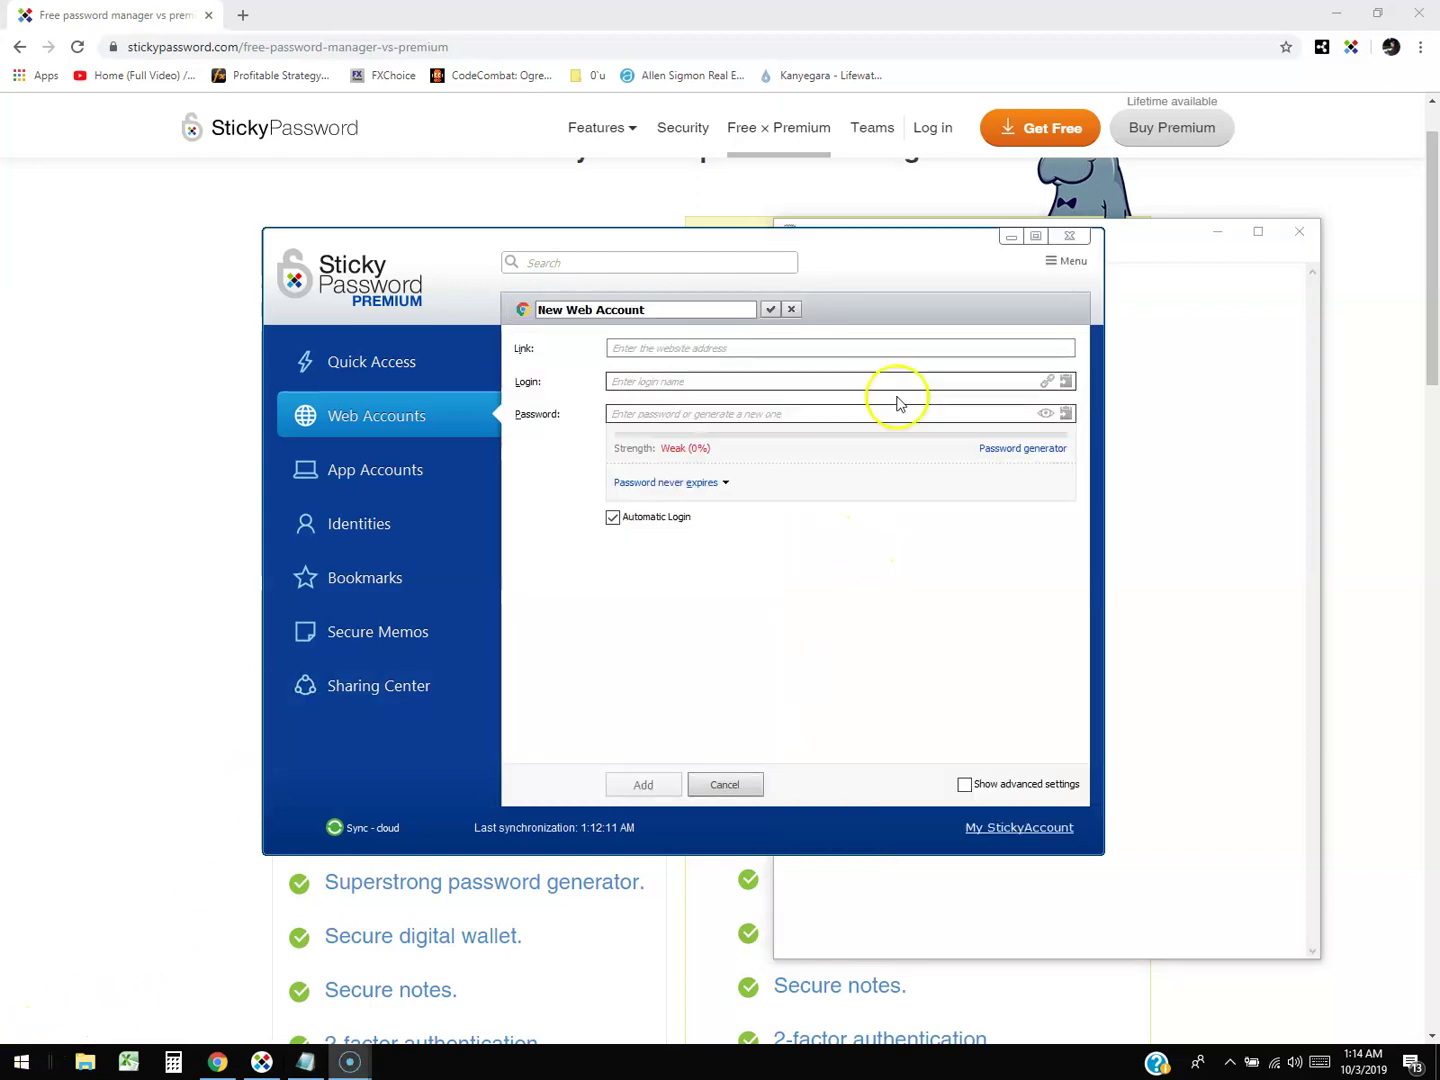
pyautogui.click(678, 350)
pyautogui.click(677, 380)
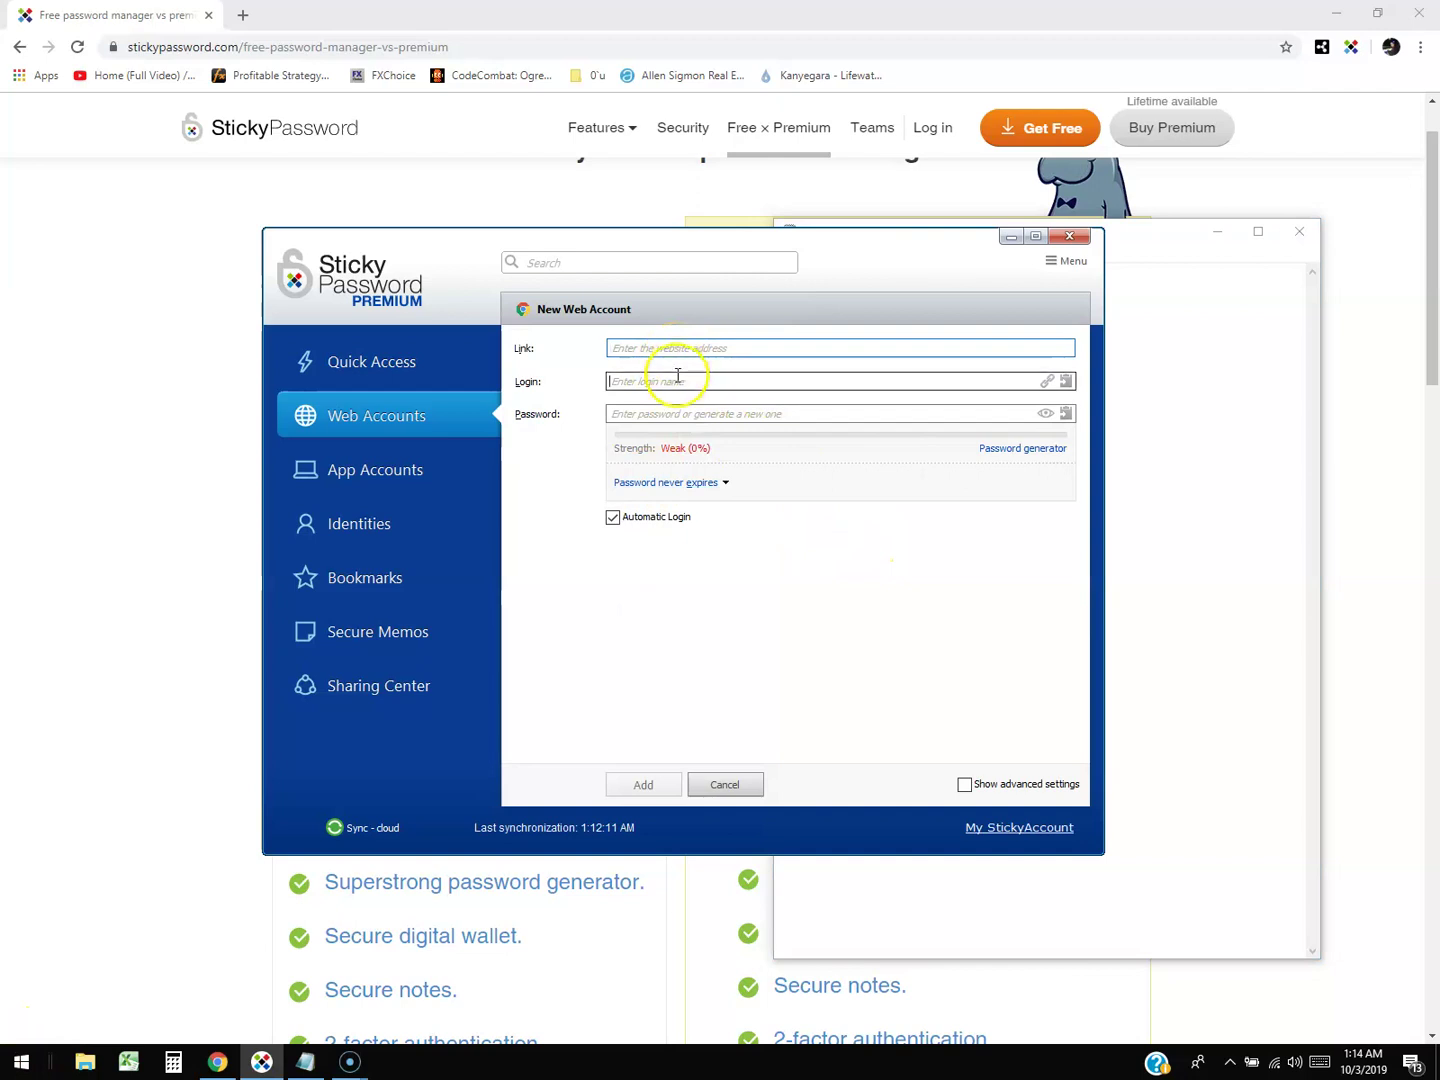
pyautogui.click(682, 413)
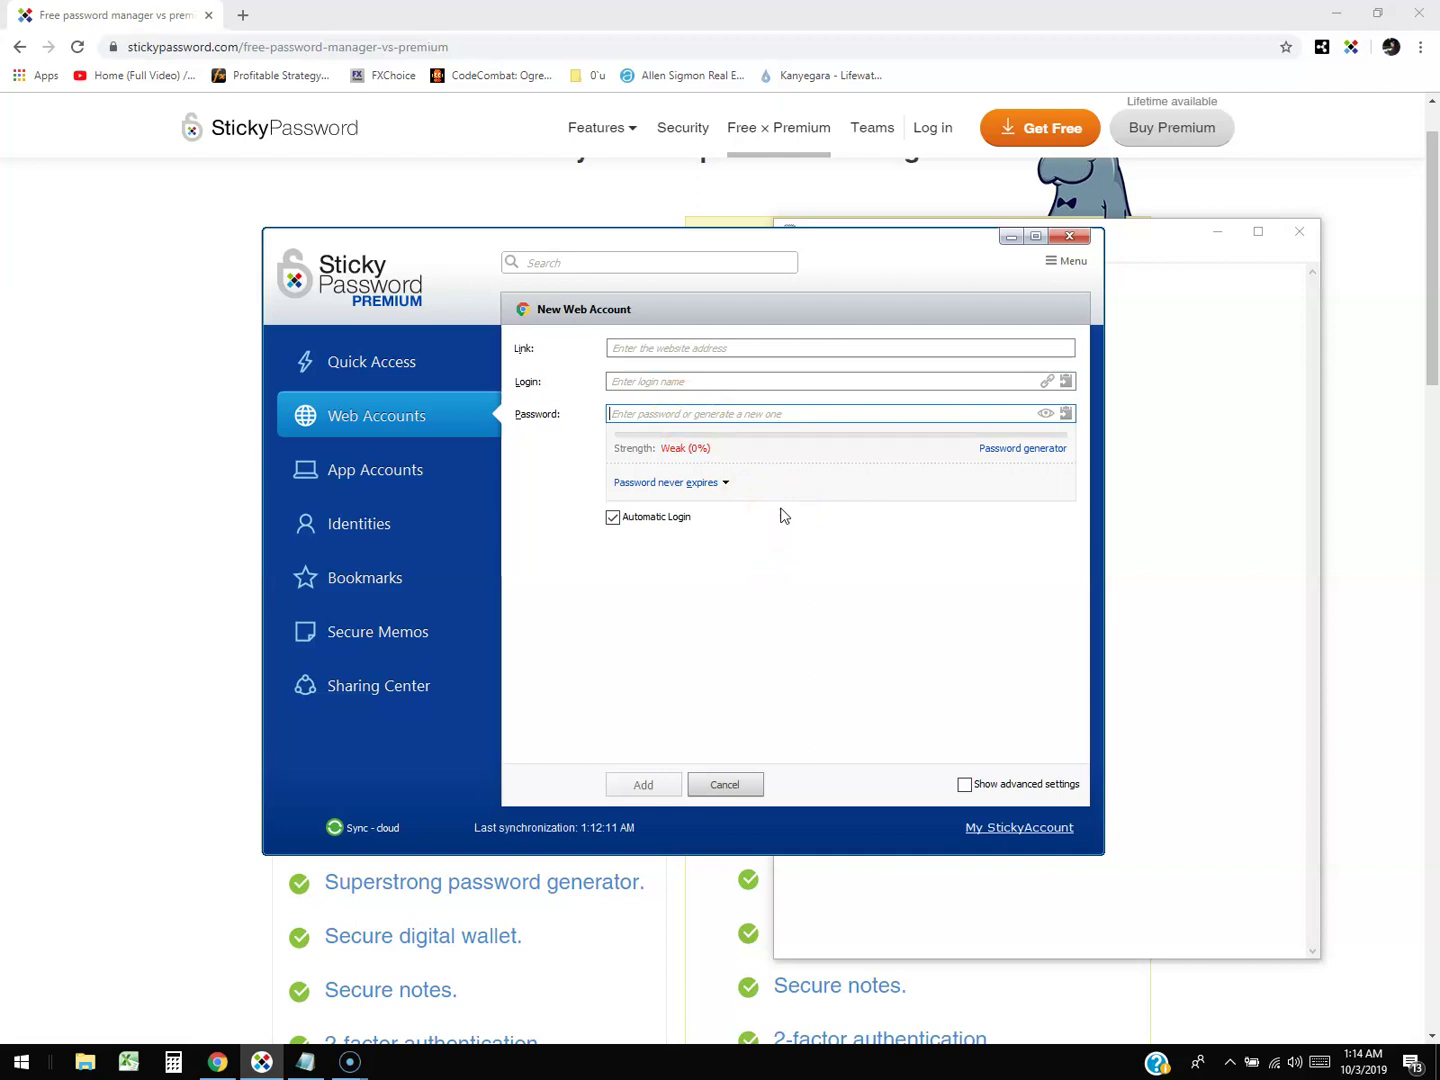
pyautogui.click(793, 499)
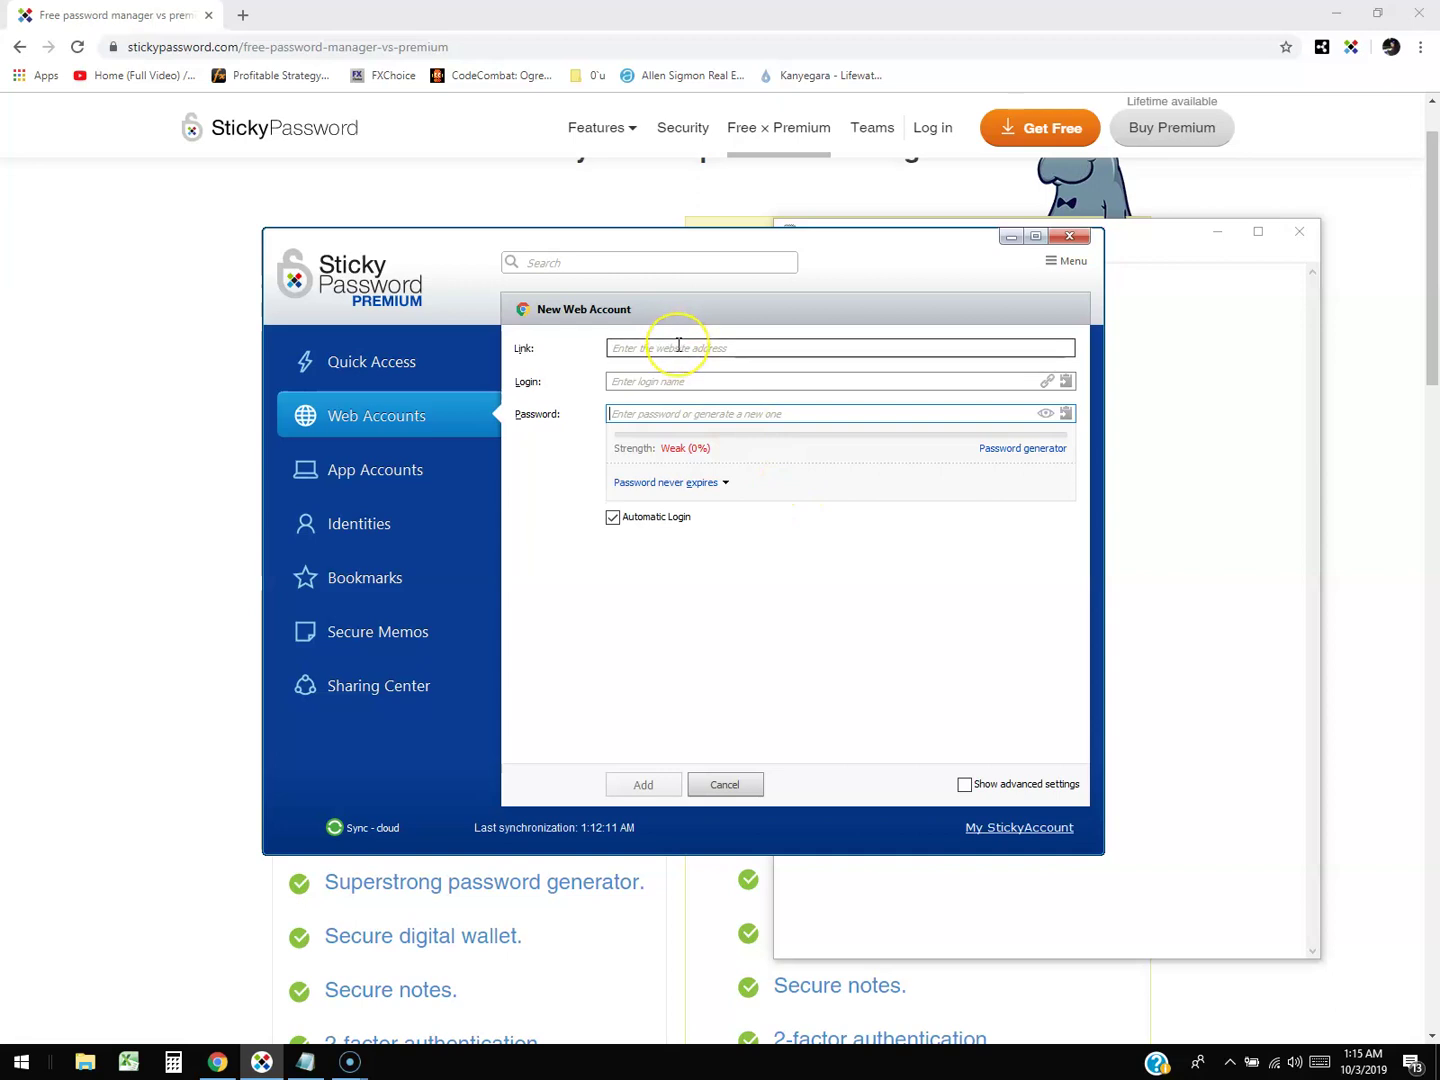
pyautogui.click(741, 452)
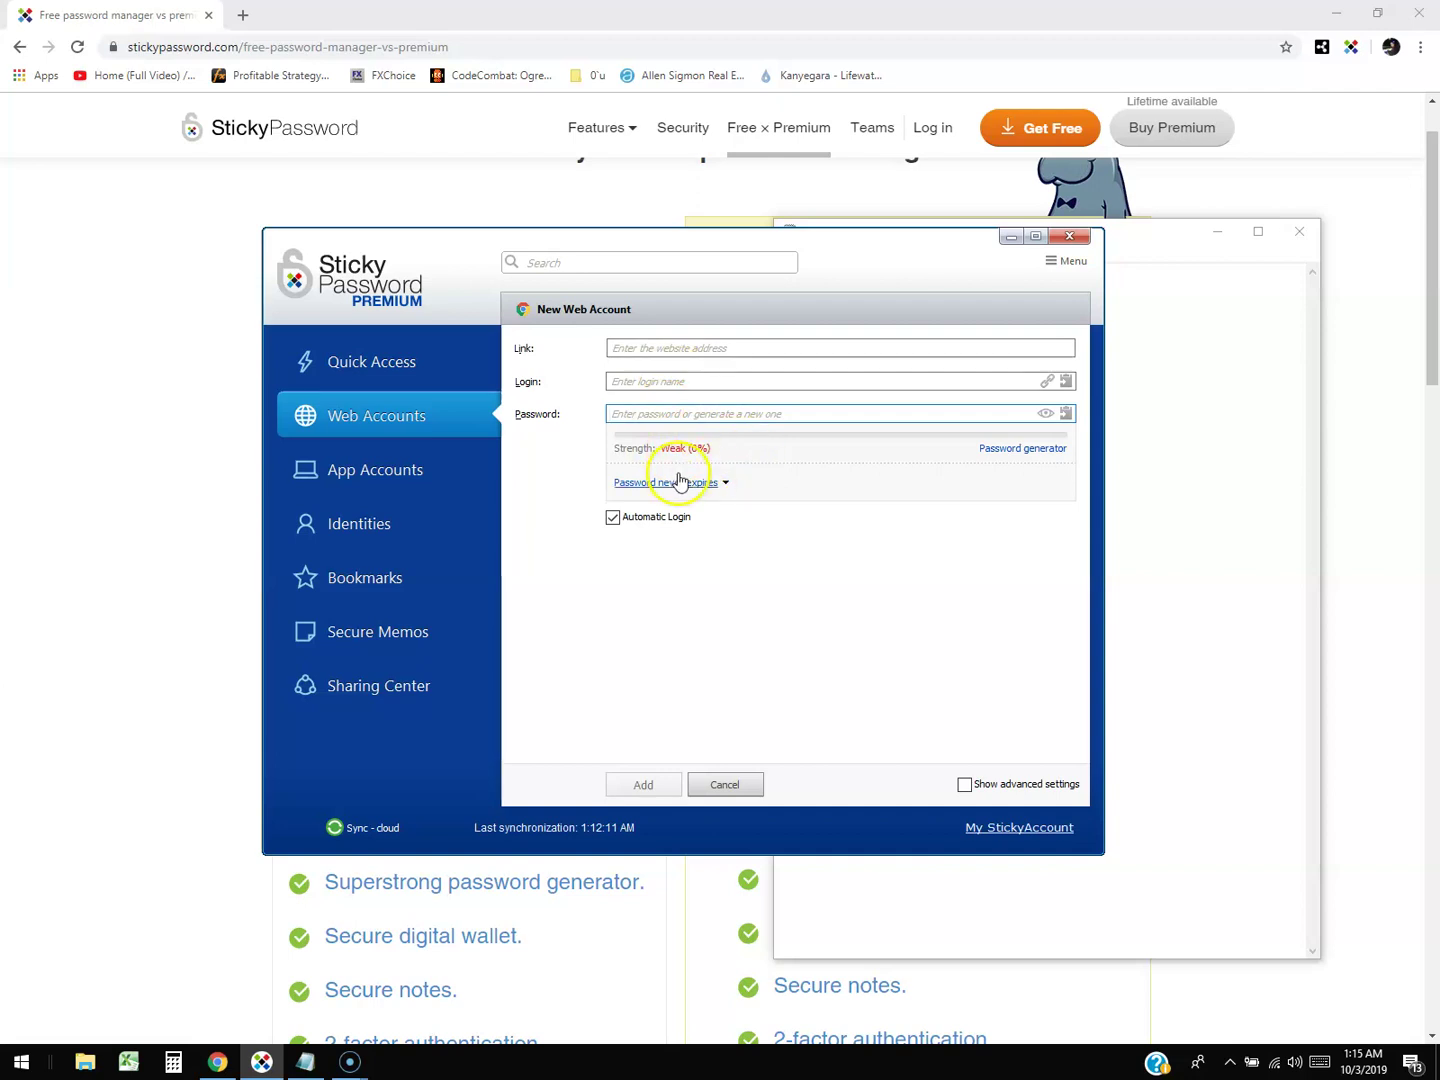
pyautogui.click(421, 469)
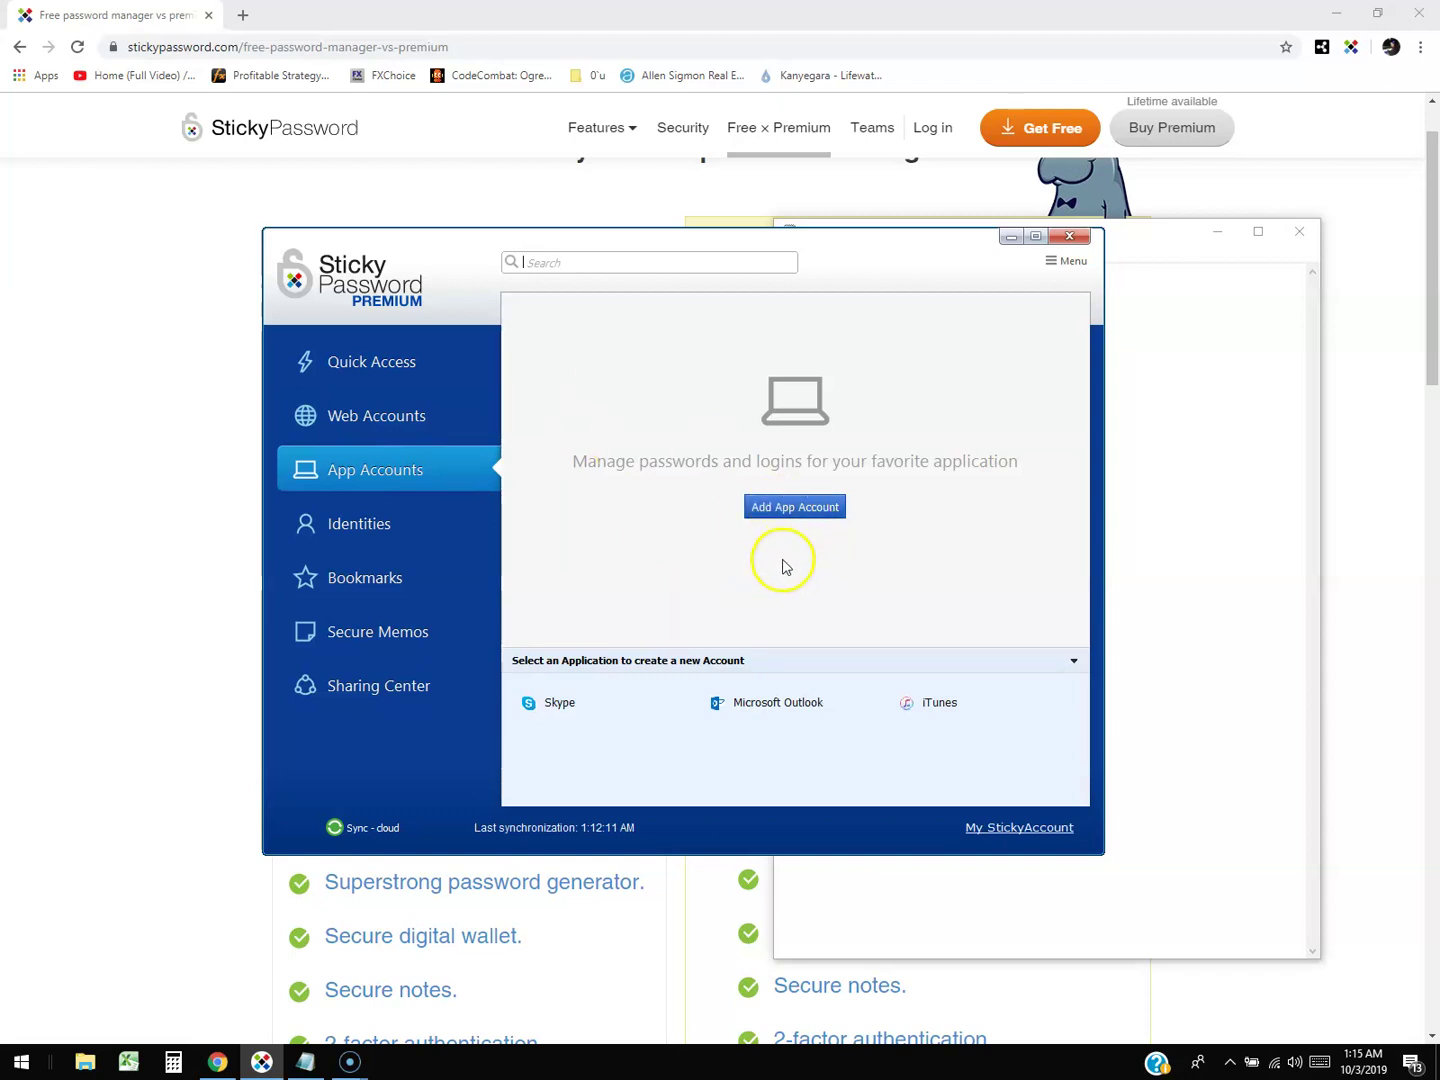
# Start a new app account targeting the Chrome window with the stickypassword.com page.
pyautogui.click(787, 509)
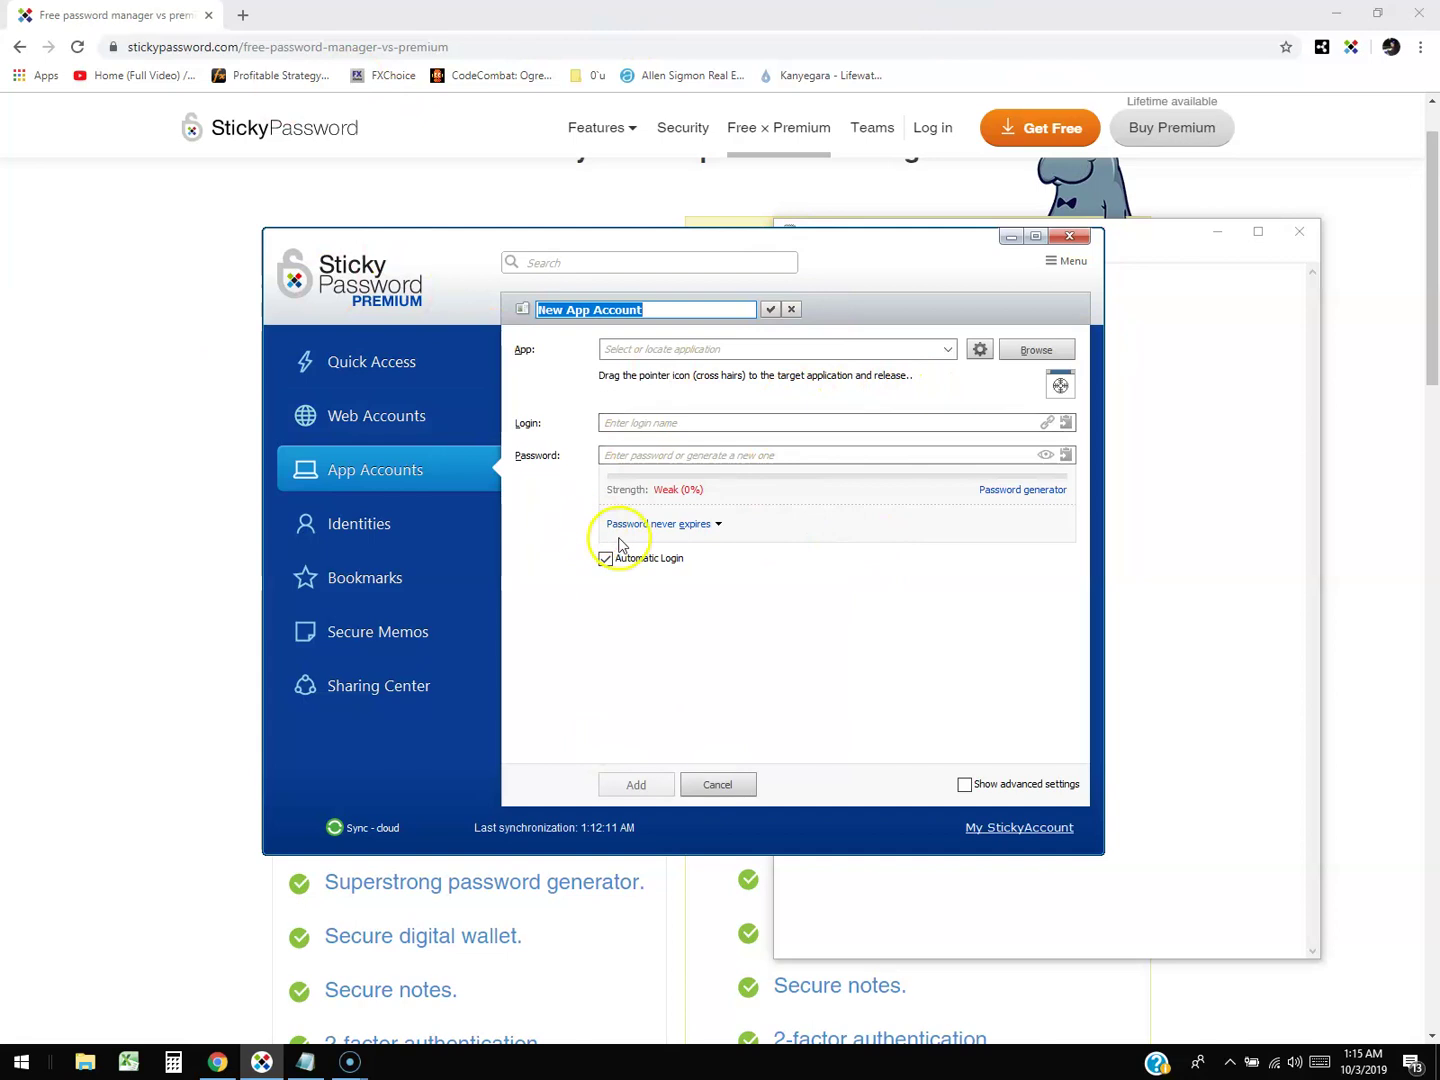
pyautogui.moveTo(1061, 386); pyautogui.dragTo(419, 311)
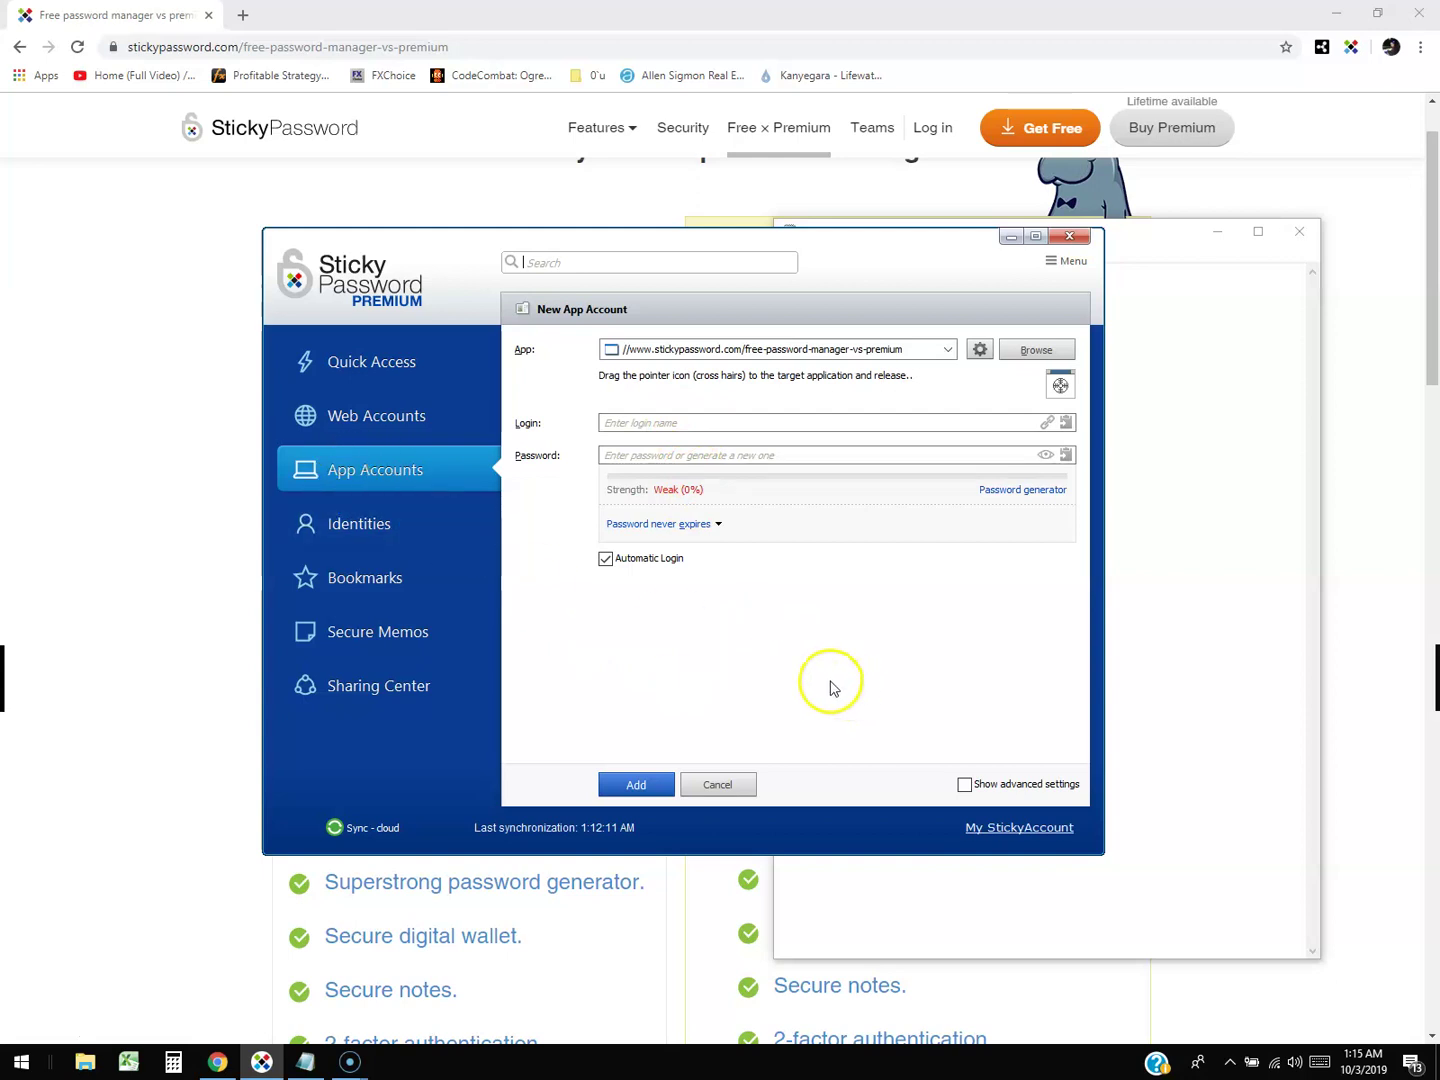
pyautogui.moveTo(429, 258); pyautogui.dragTo(444, 249)
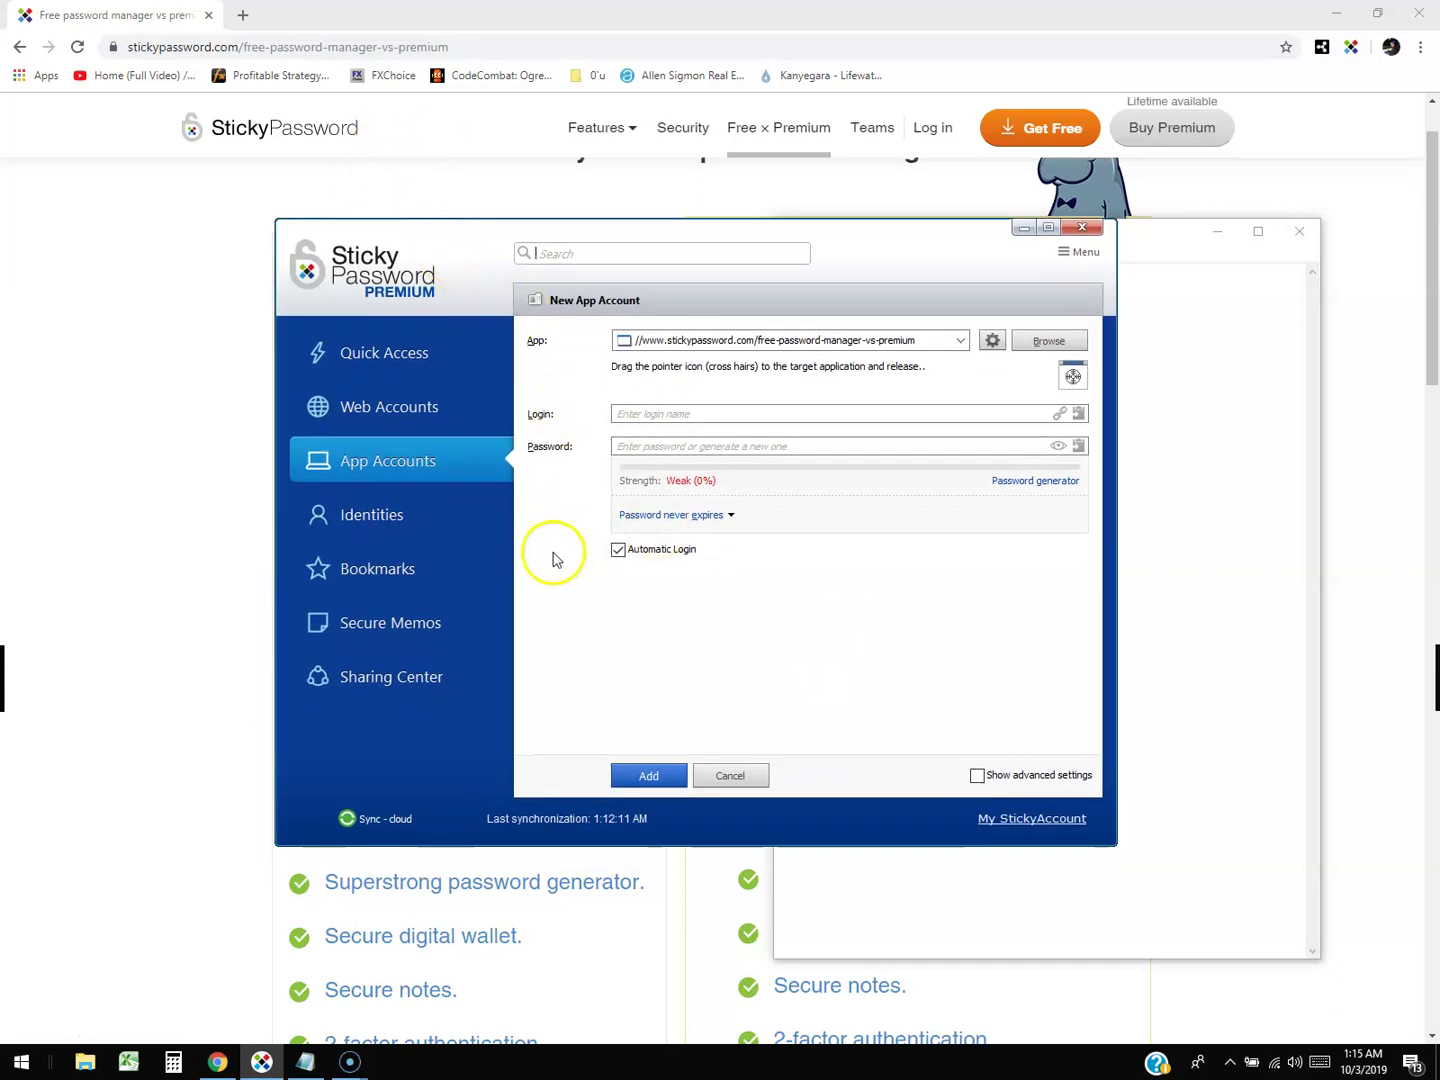
# Create New Identity (2) in the Identities section.
pyautogui.click(371, 512)
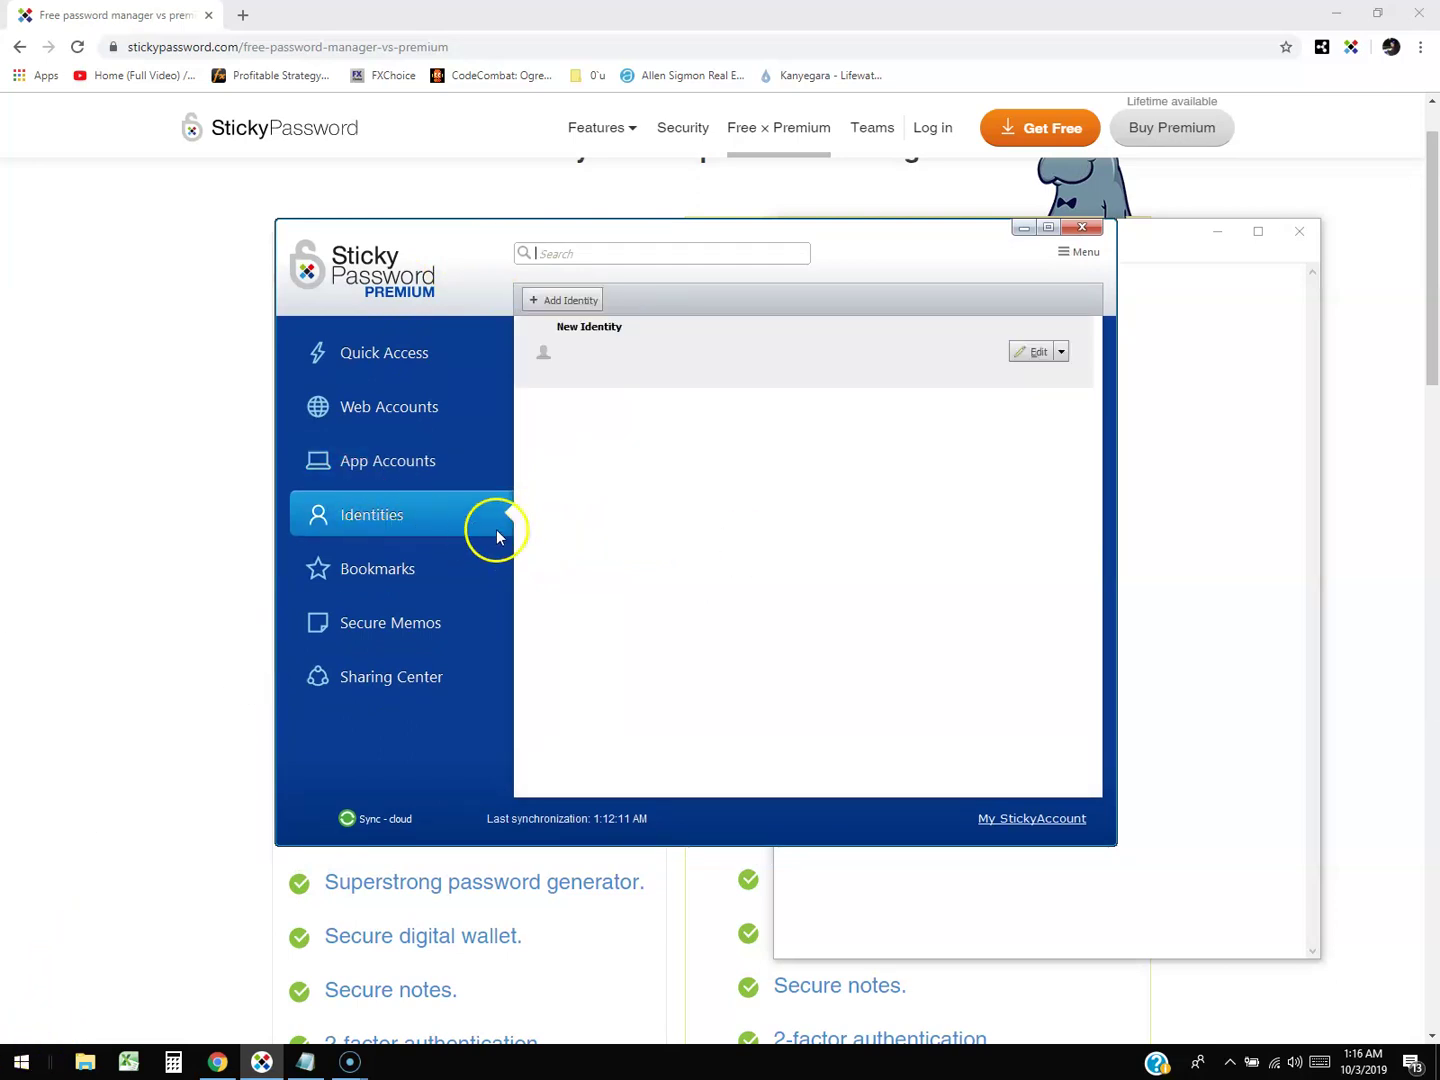
pyautogui.click(588, 299)
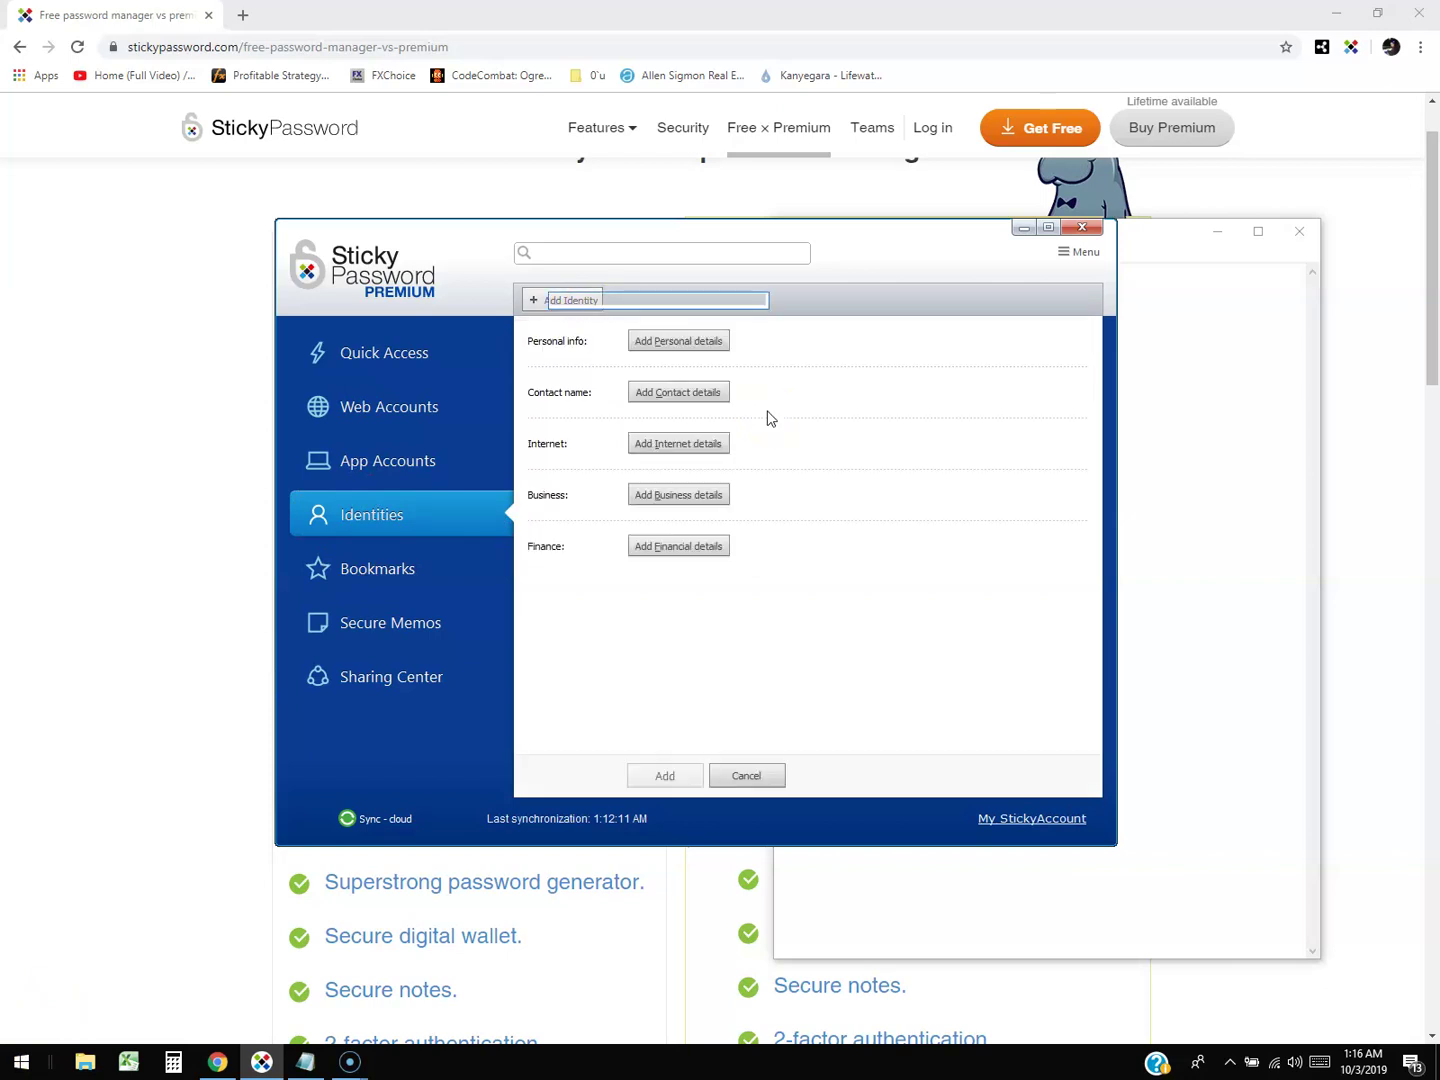
pyautogui.click(719, 385)
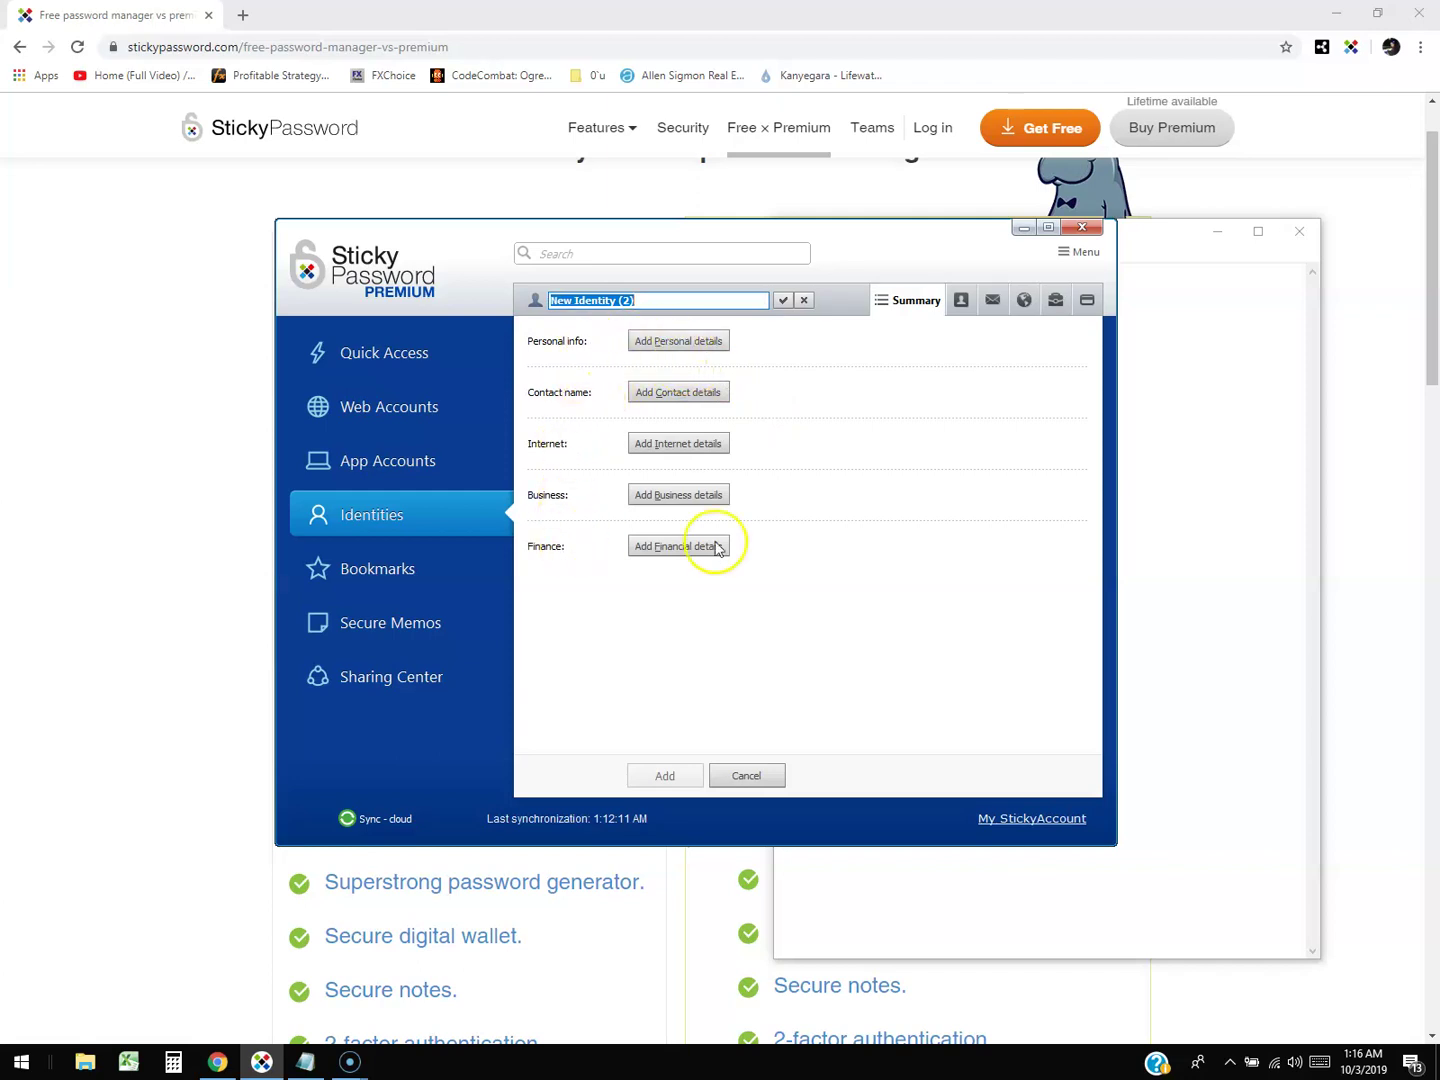
# View the identity's Person, Contact, Internet, Business and Finance pages in turn.
pyautogui.click(959, 300)
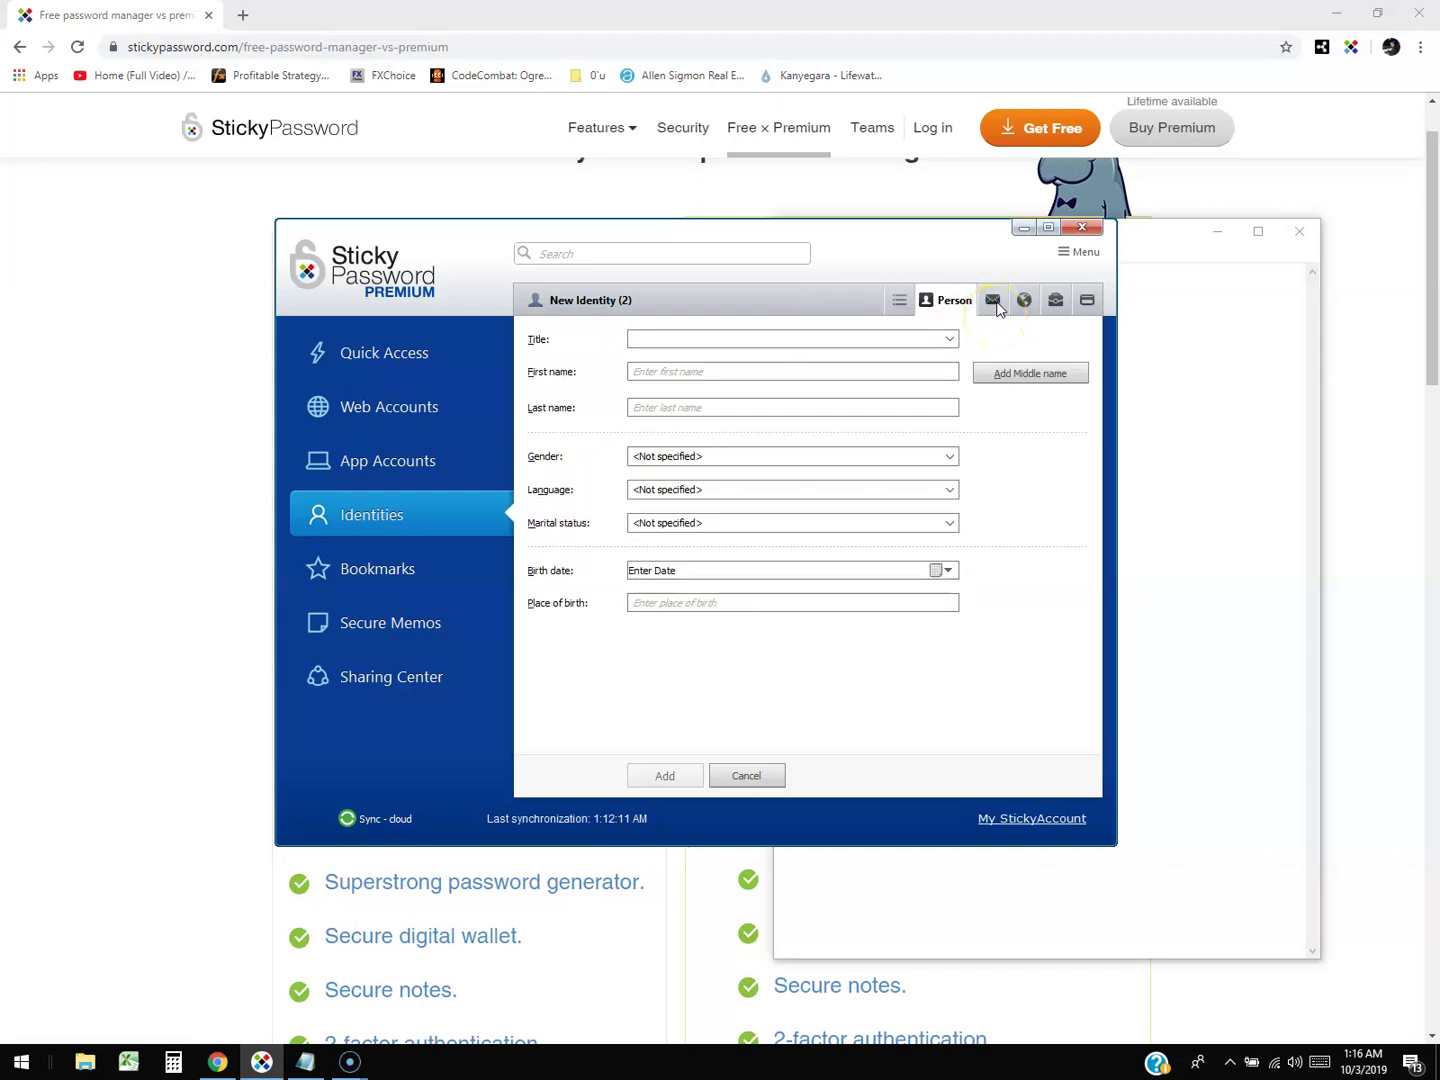
pyautogui.click(994, 303)
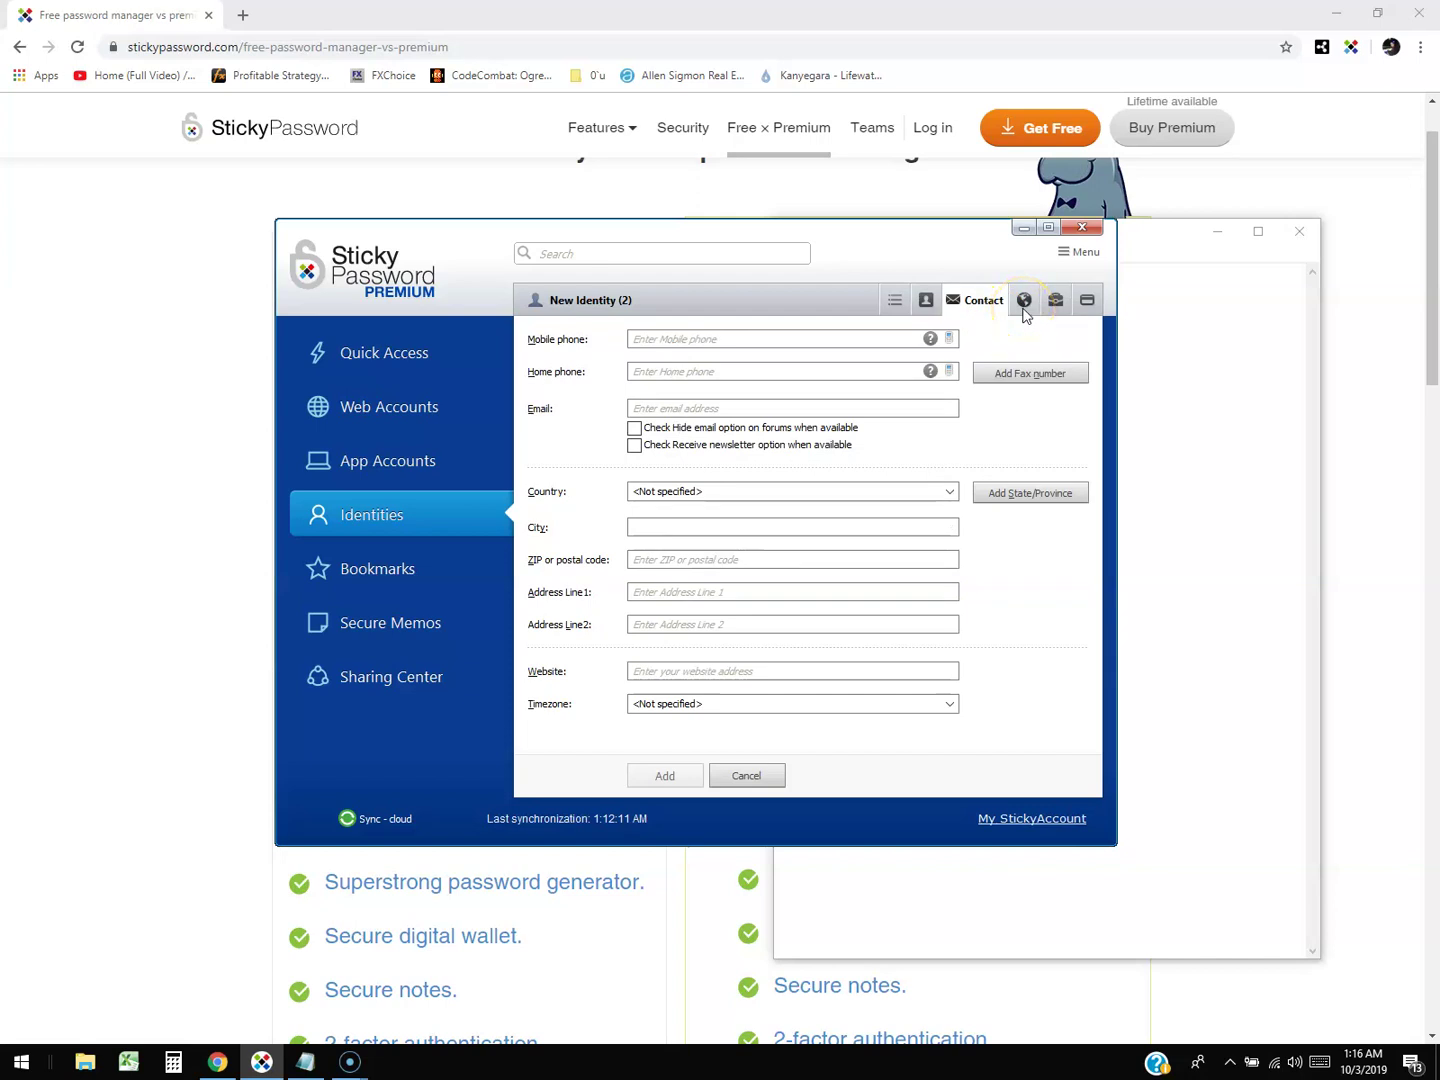
pyautogui.click(1023, 308)
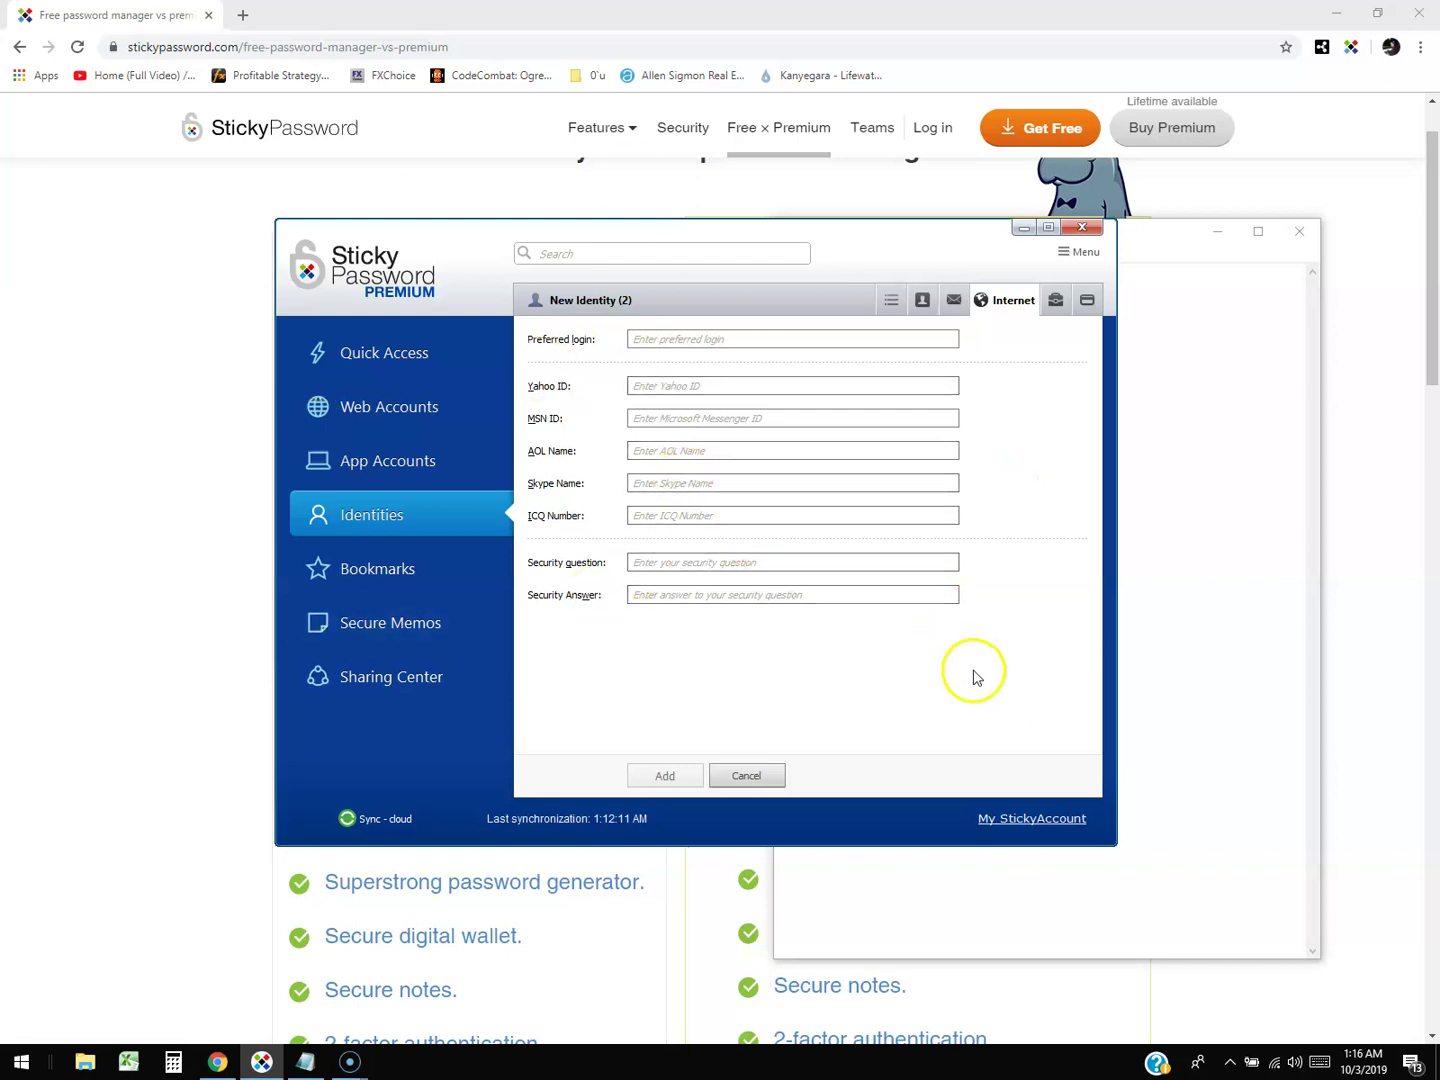
pyautogui.click(1055, 301)
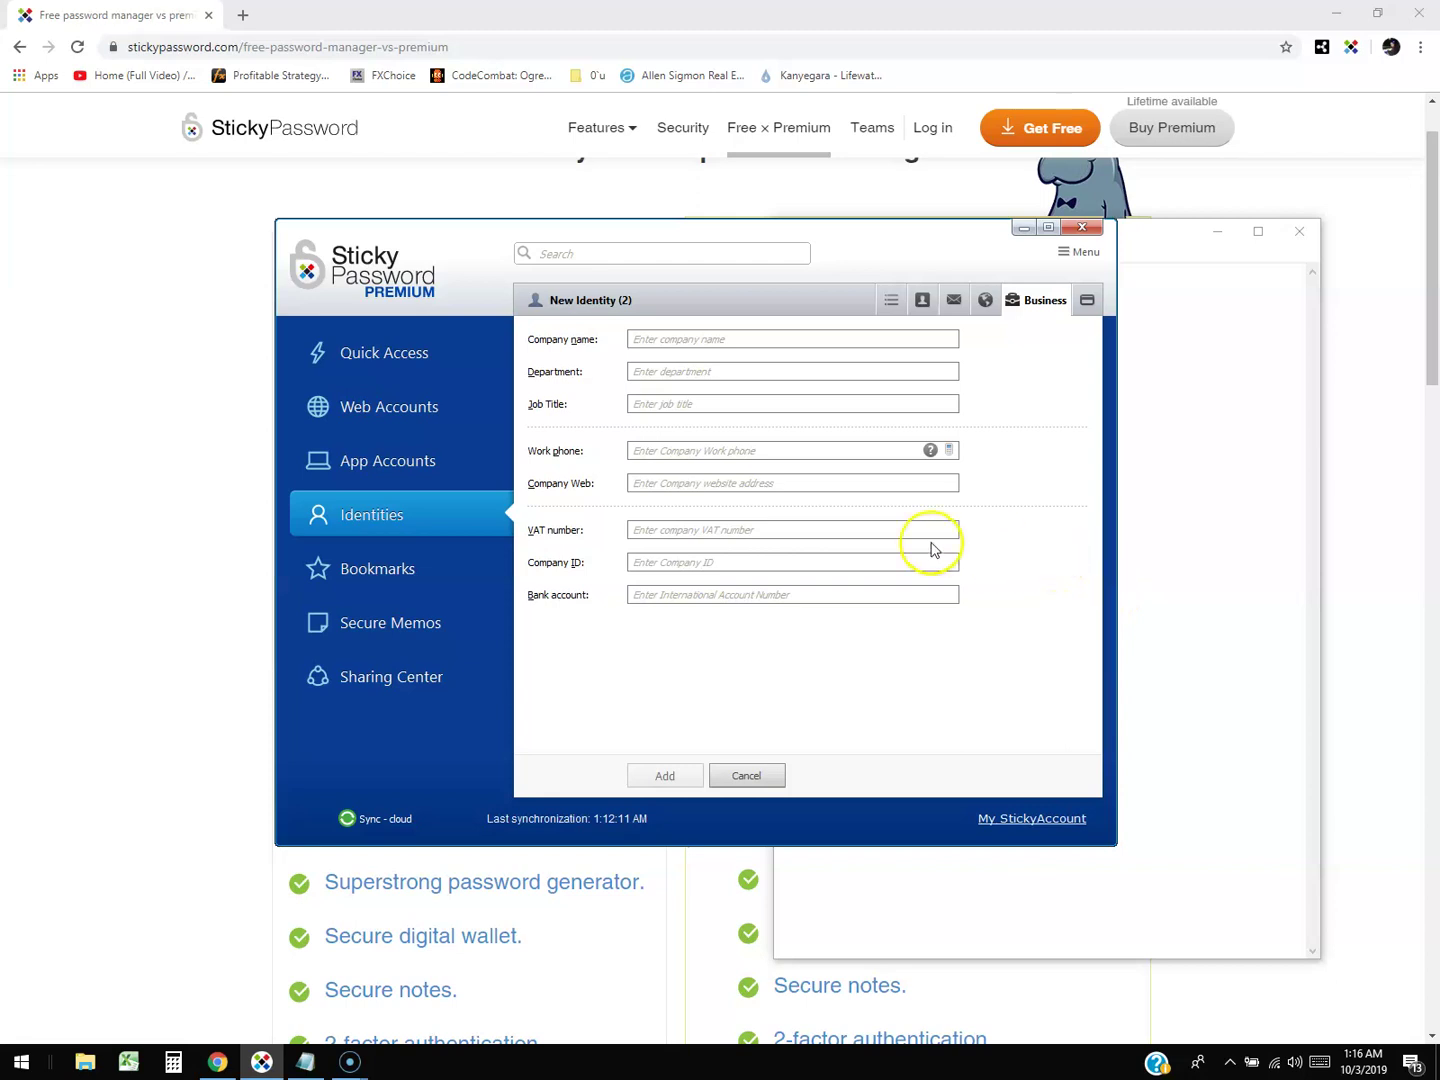
pyautogui.click(1087, 301)
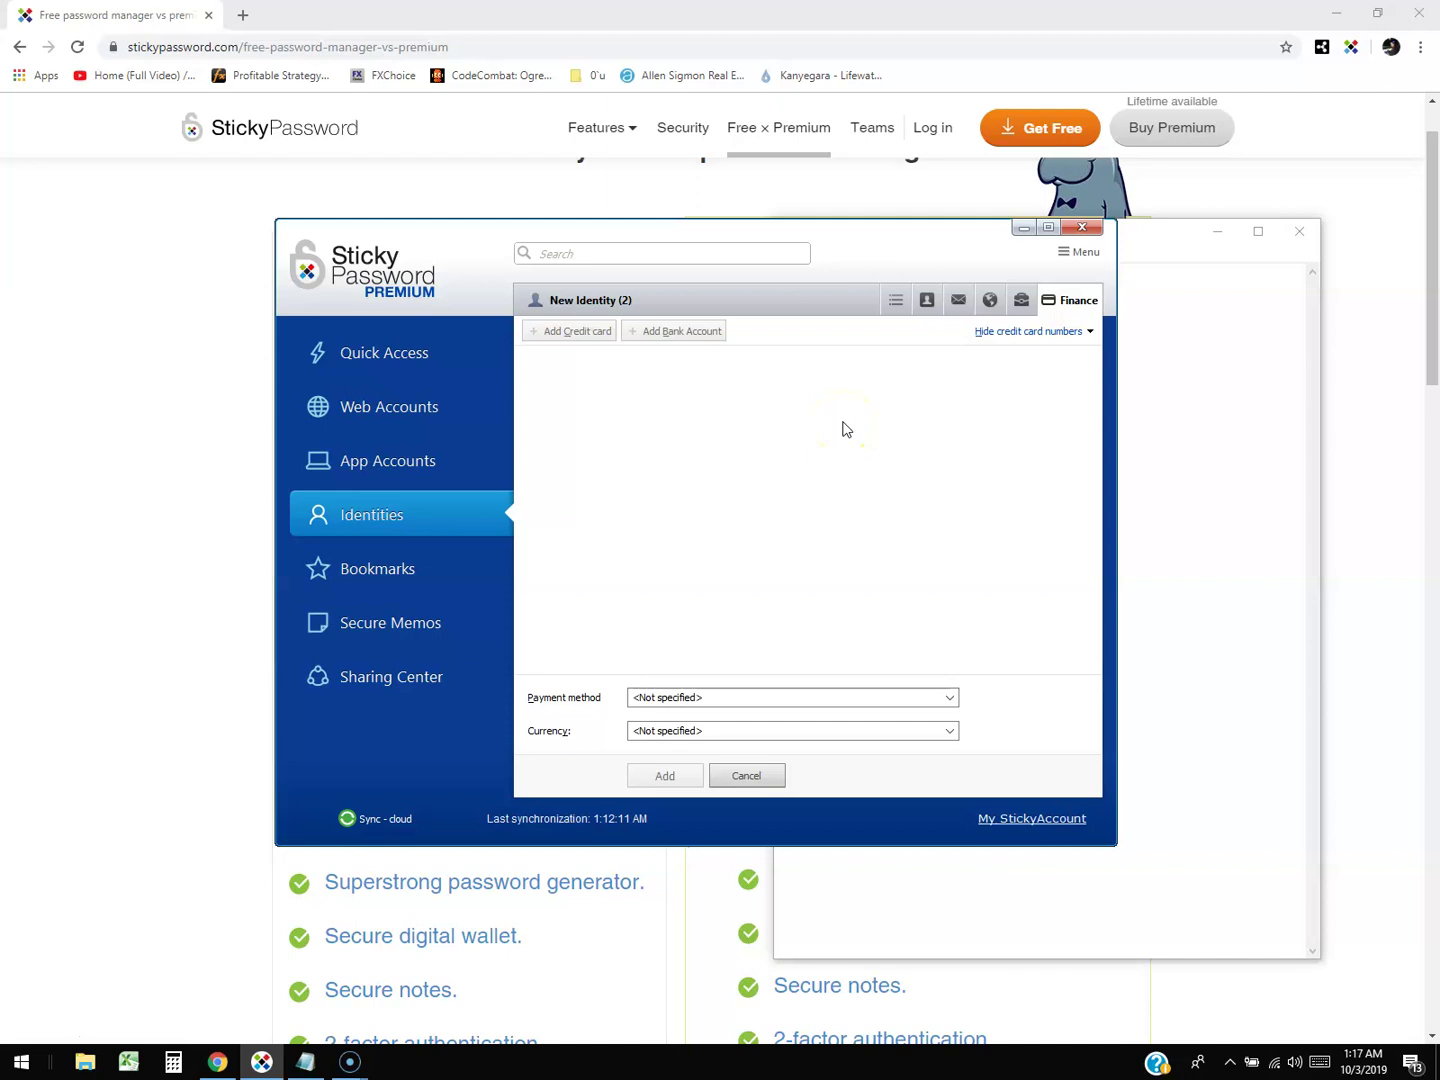
# Step back through New Identity (2)'s Person, Contact and Internet pages to Business.
pyautogui.click(742, 414)
pyautogui.click(927, 300)
pyautogui.click(991, 300)
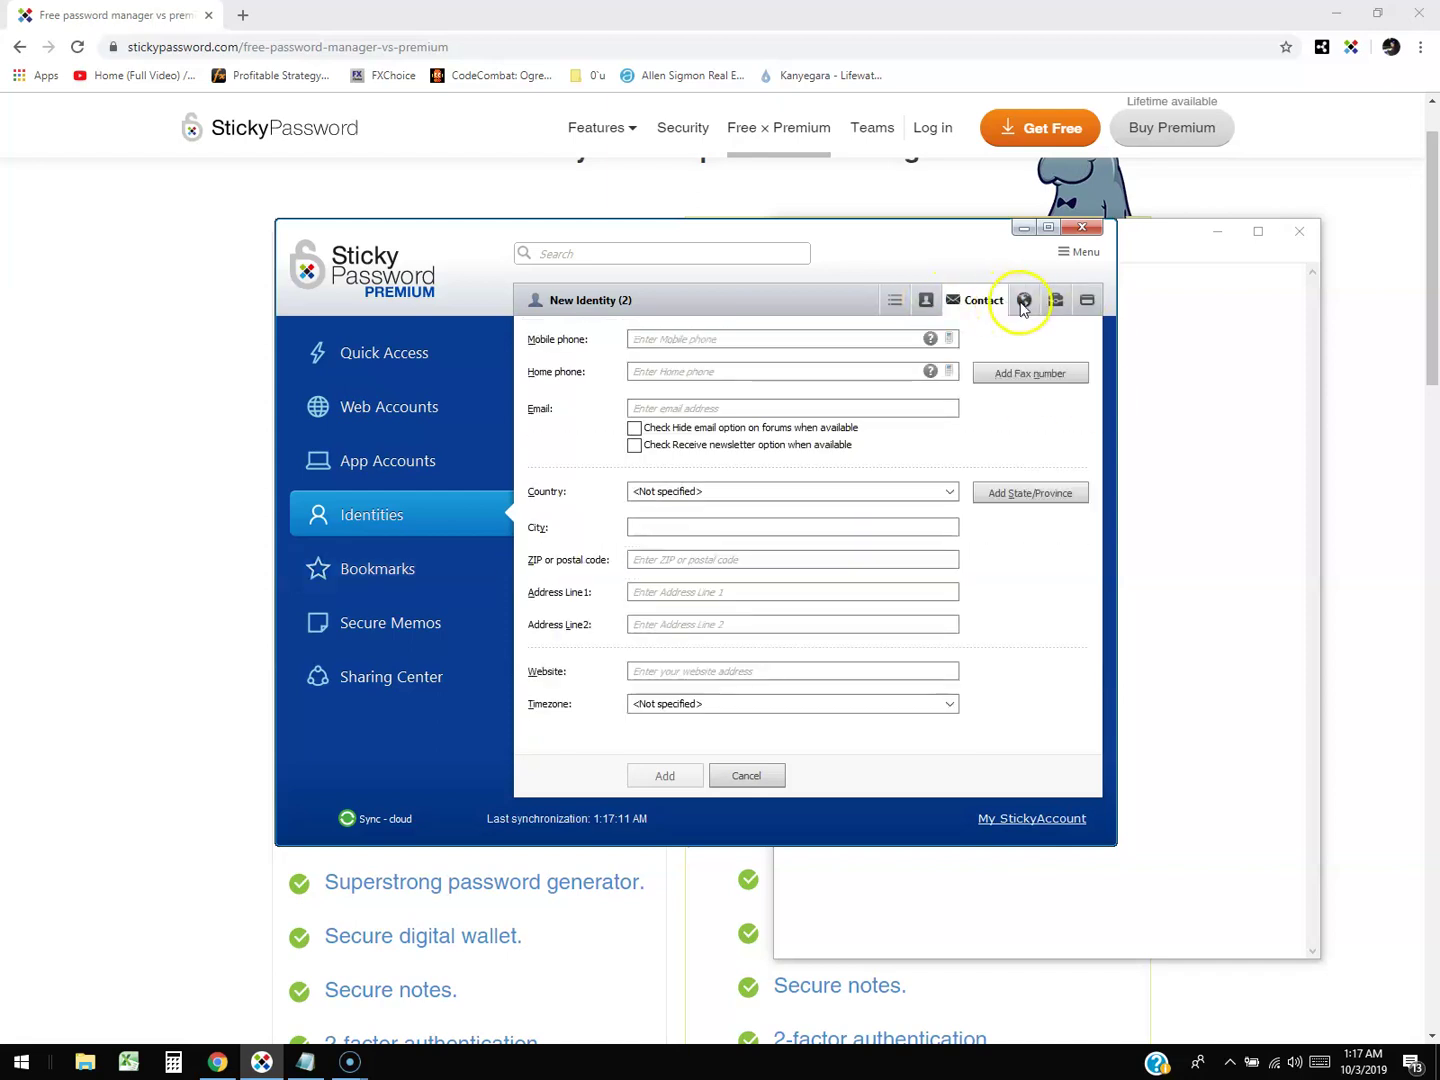
pyautogui.click(1022, 299)
pyautogui.click(1051, 299)
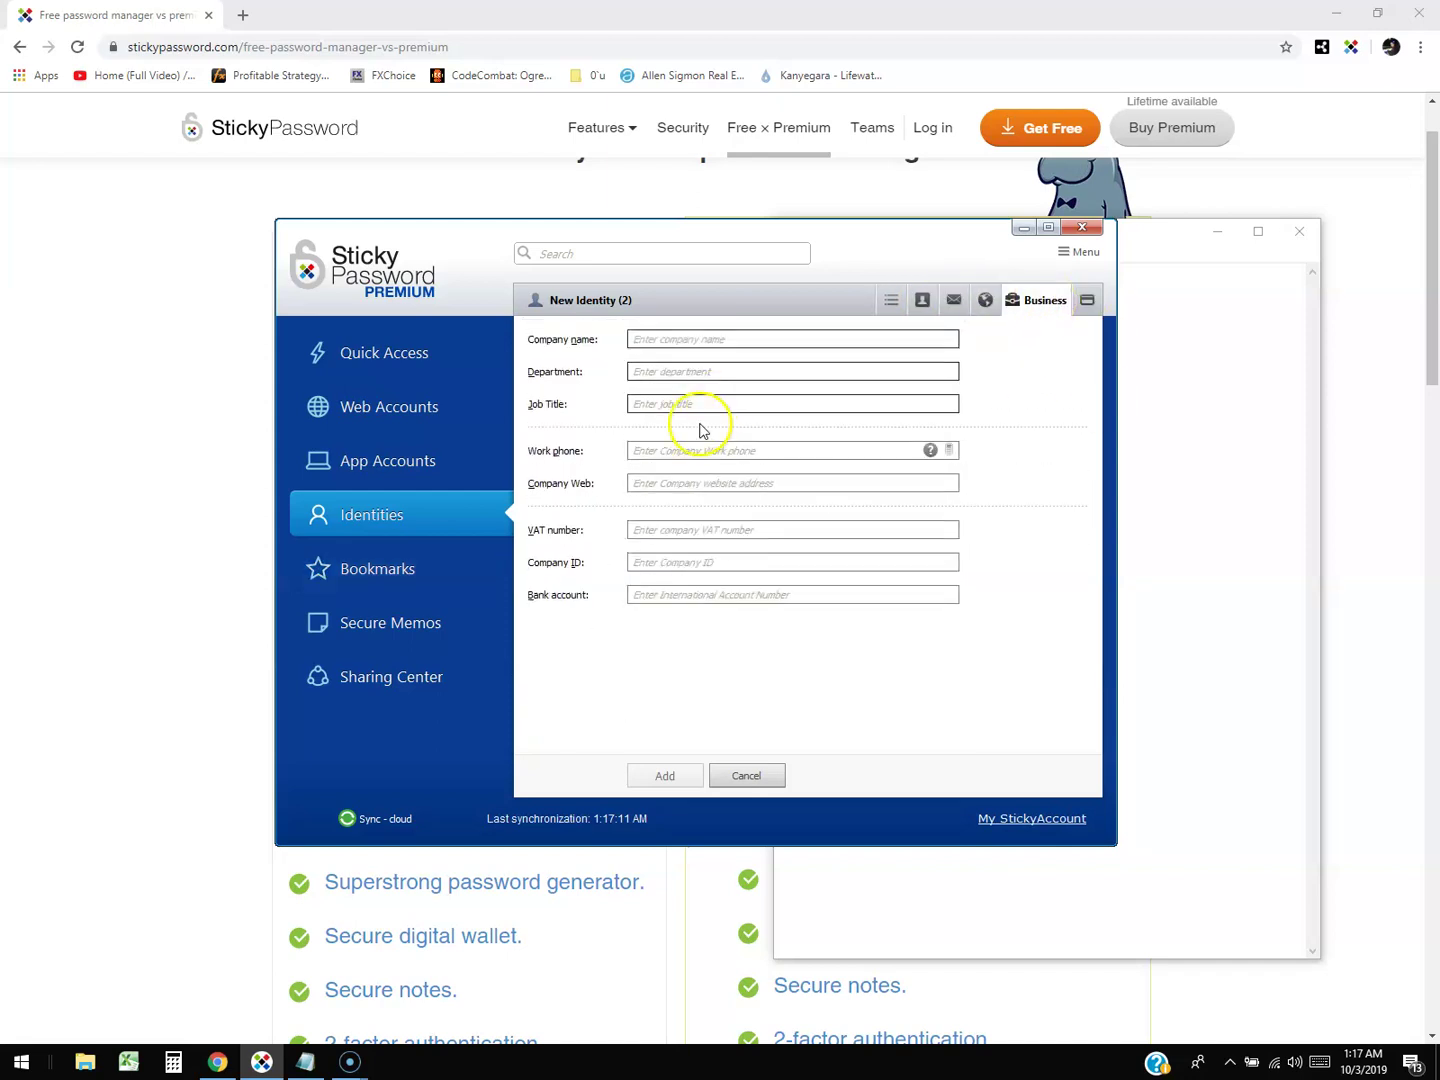
# Start a New Bookmark (2) in Bookmarks, then leave it unfinished for Secure Memos.
pyautogui.click(391, 568)
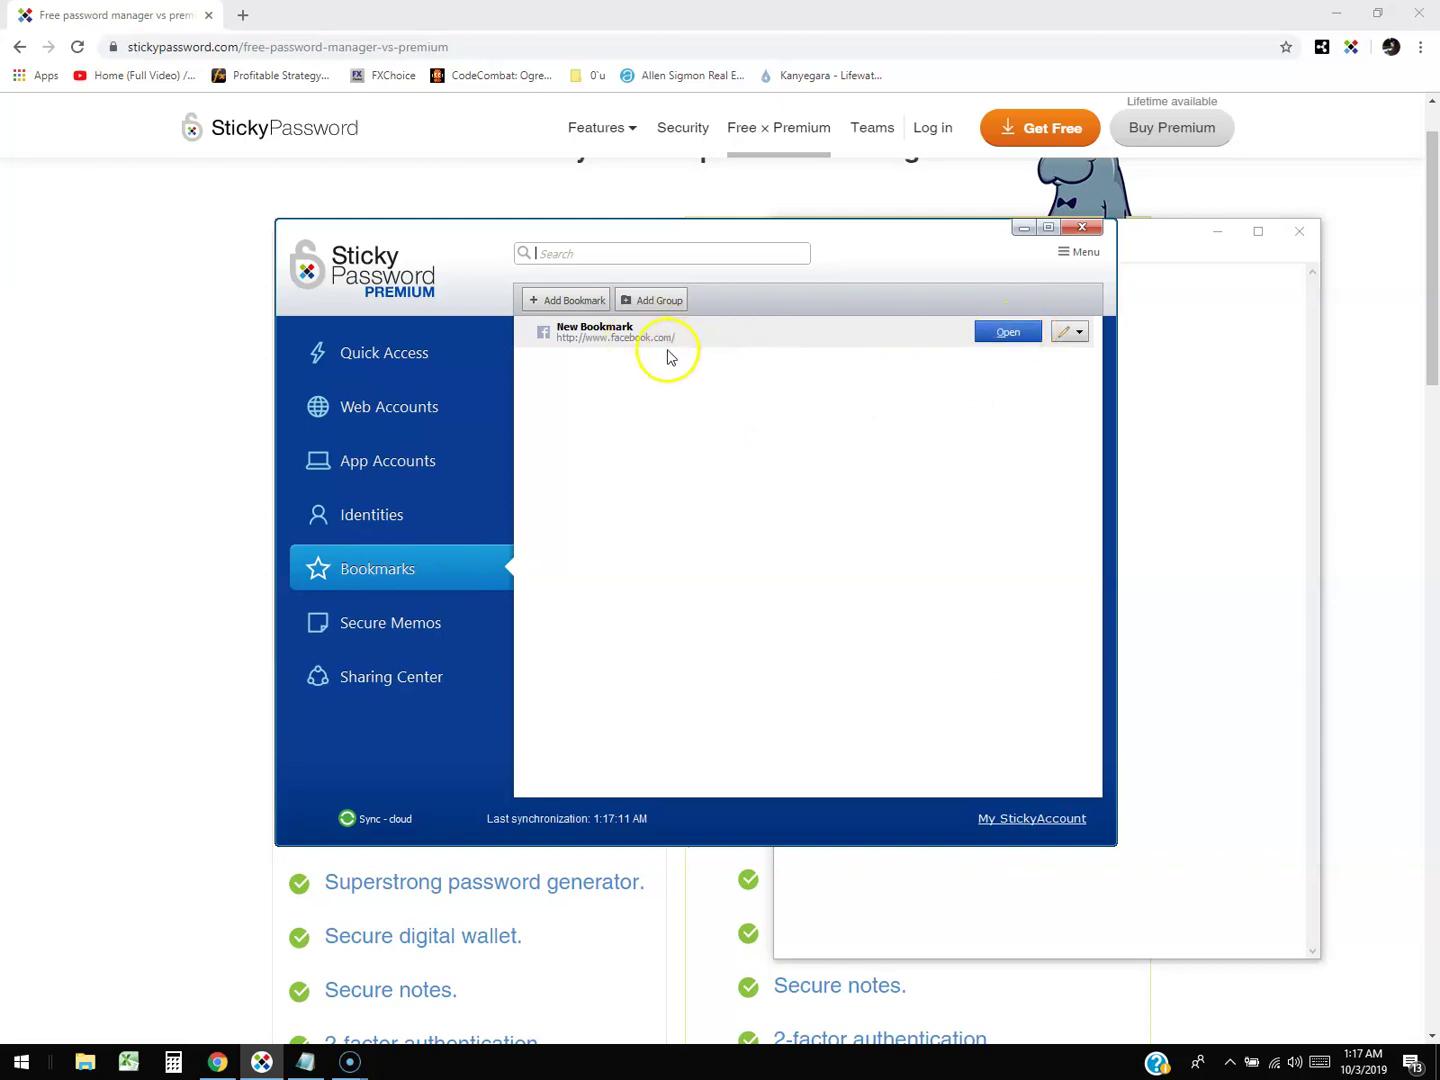
pyautogui.click(563, 301)
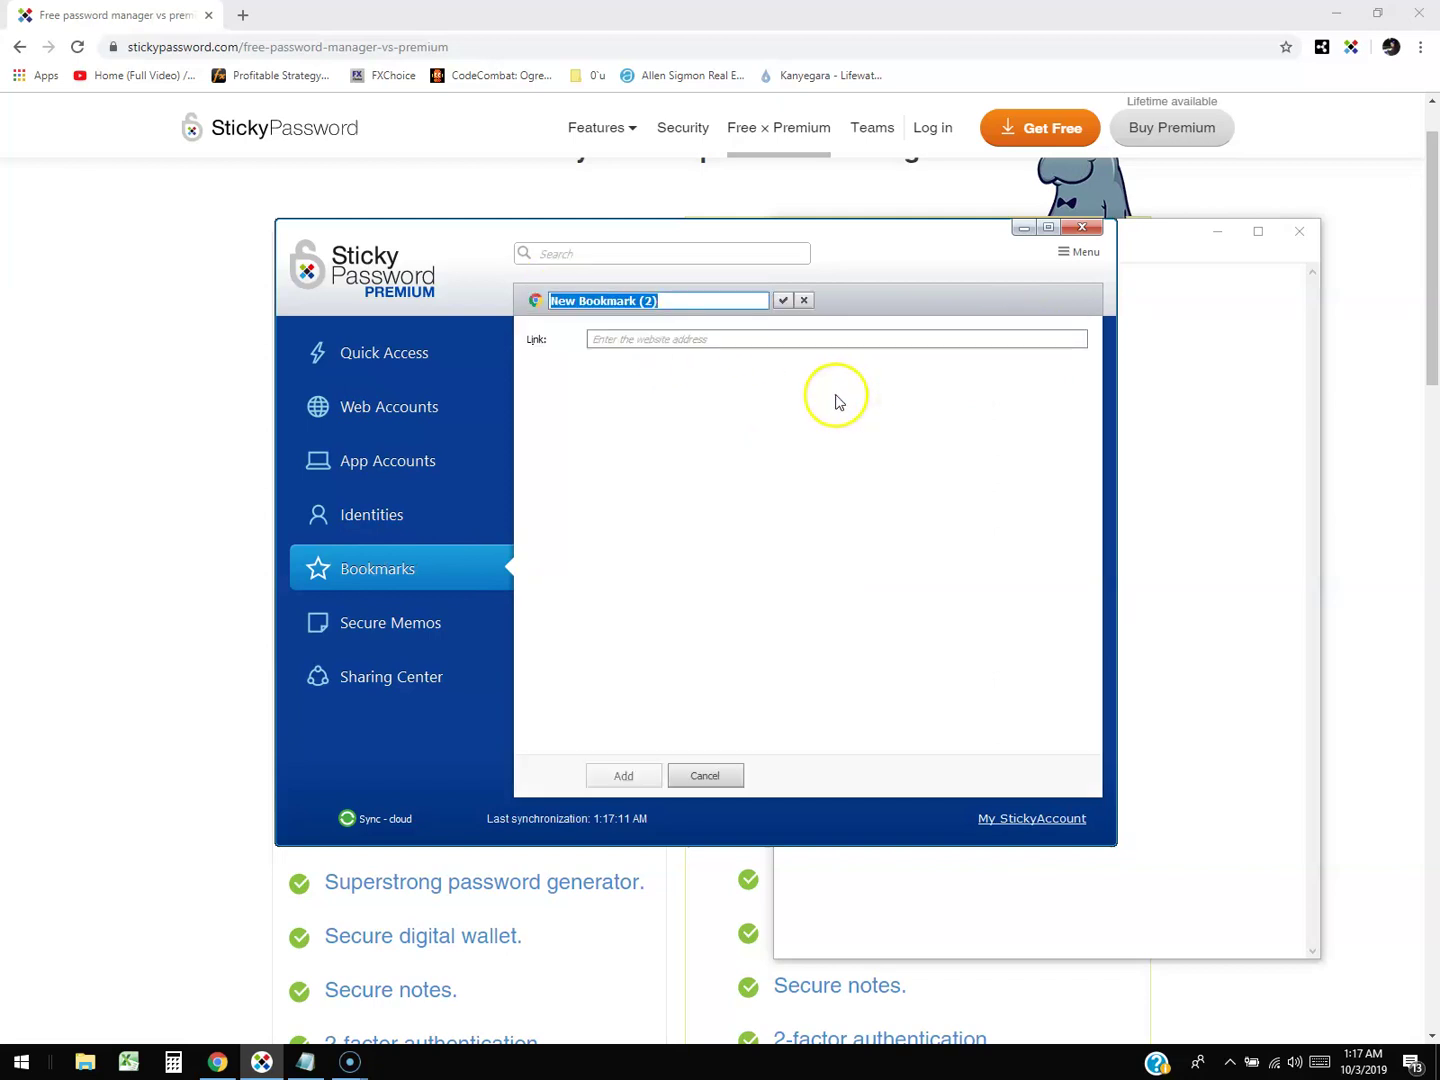
pyautogui.click(691, 338)
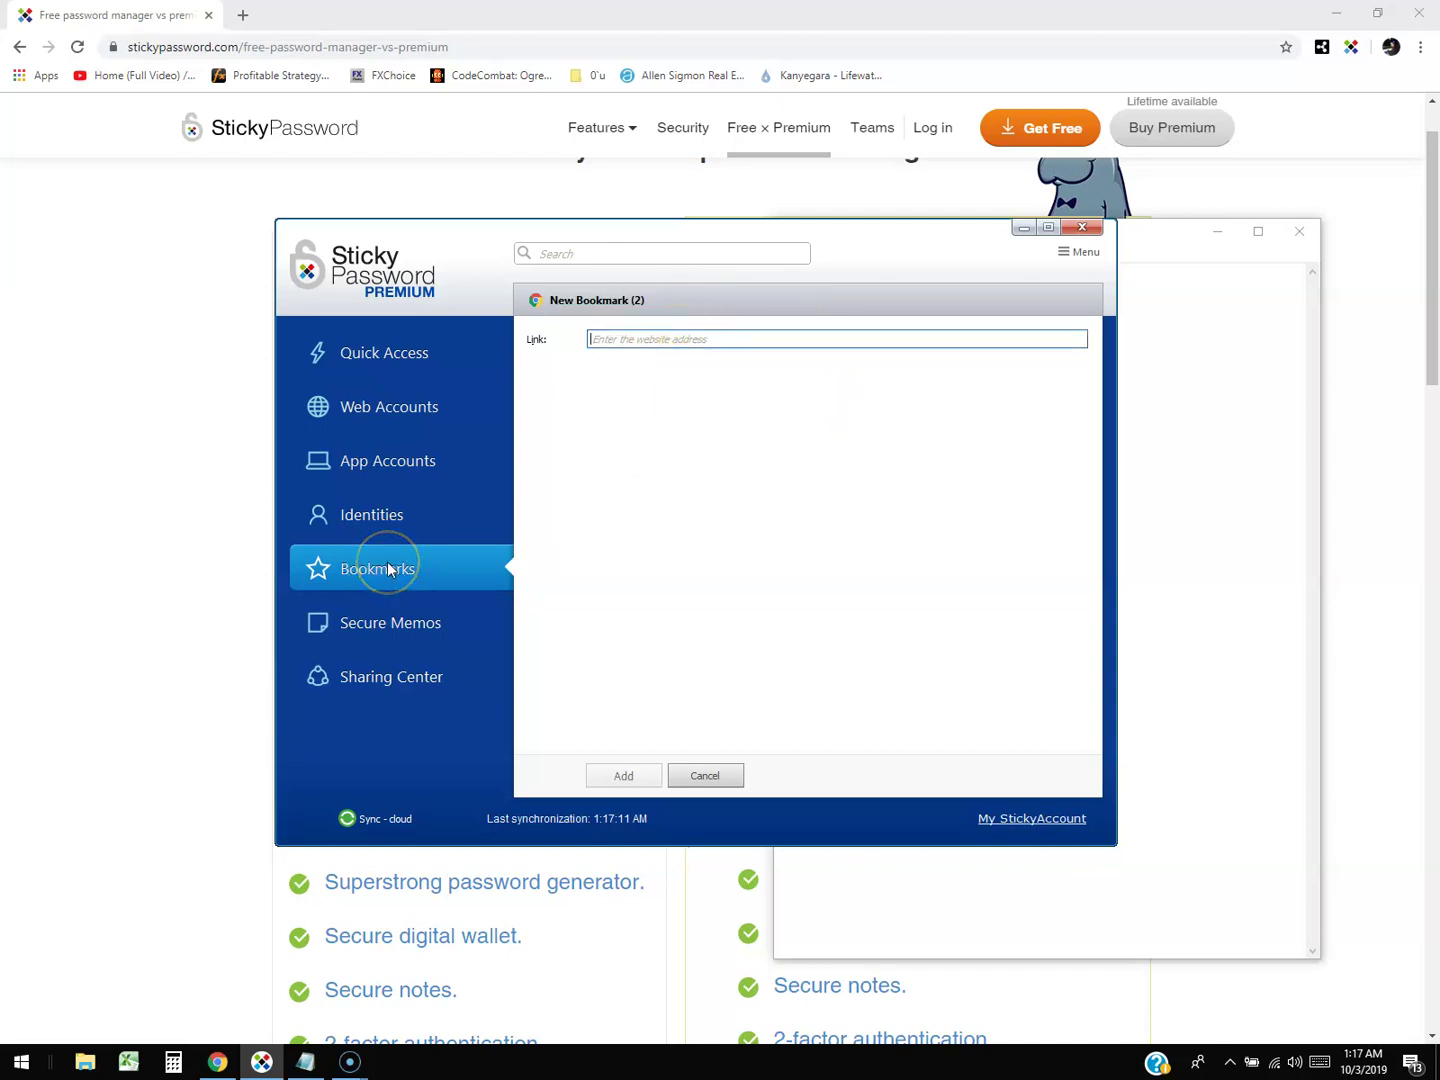
pyautogui.click(419, 575)
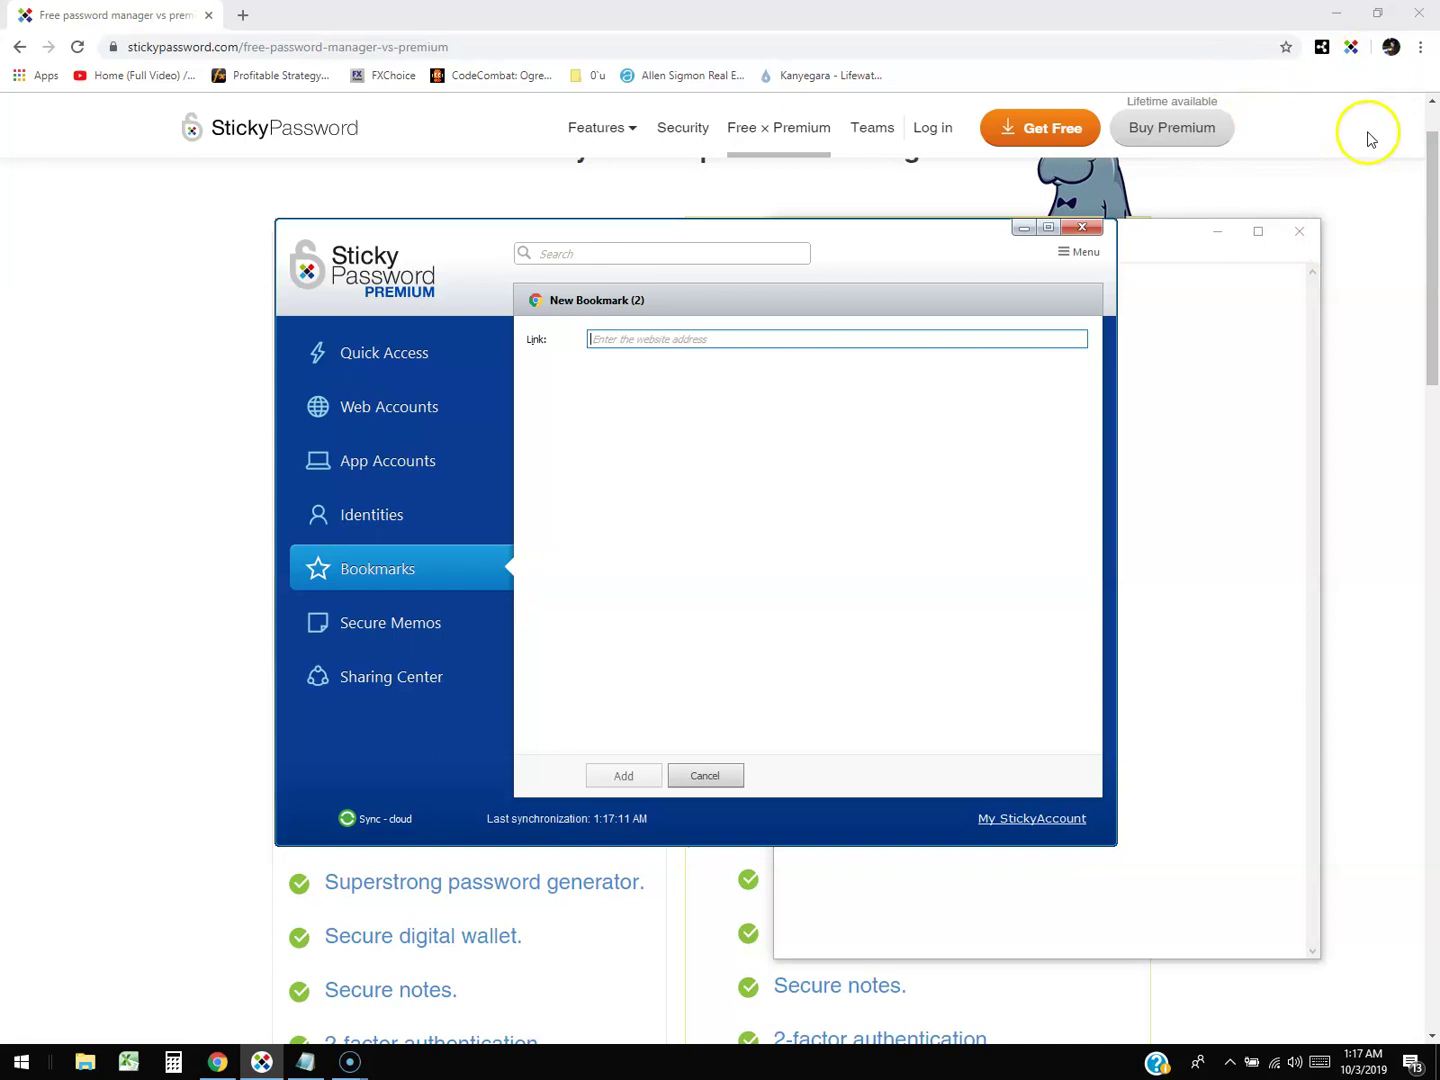
# Save a New Secure Memo with the text ZazAZz, using no template.
pyautogui.click(410, 619)
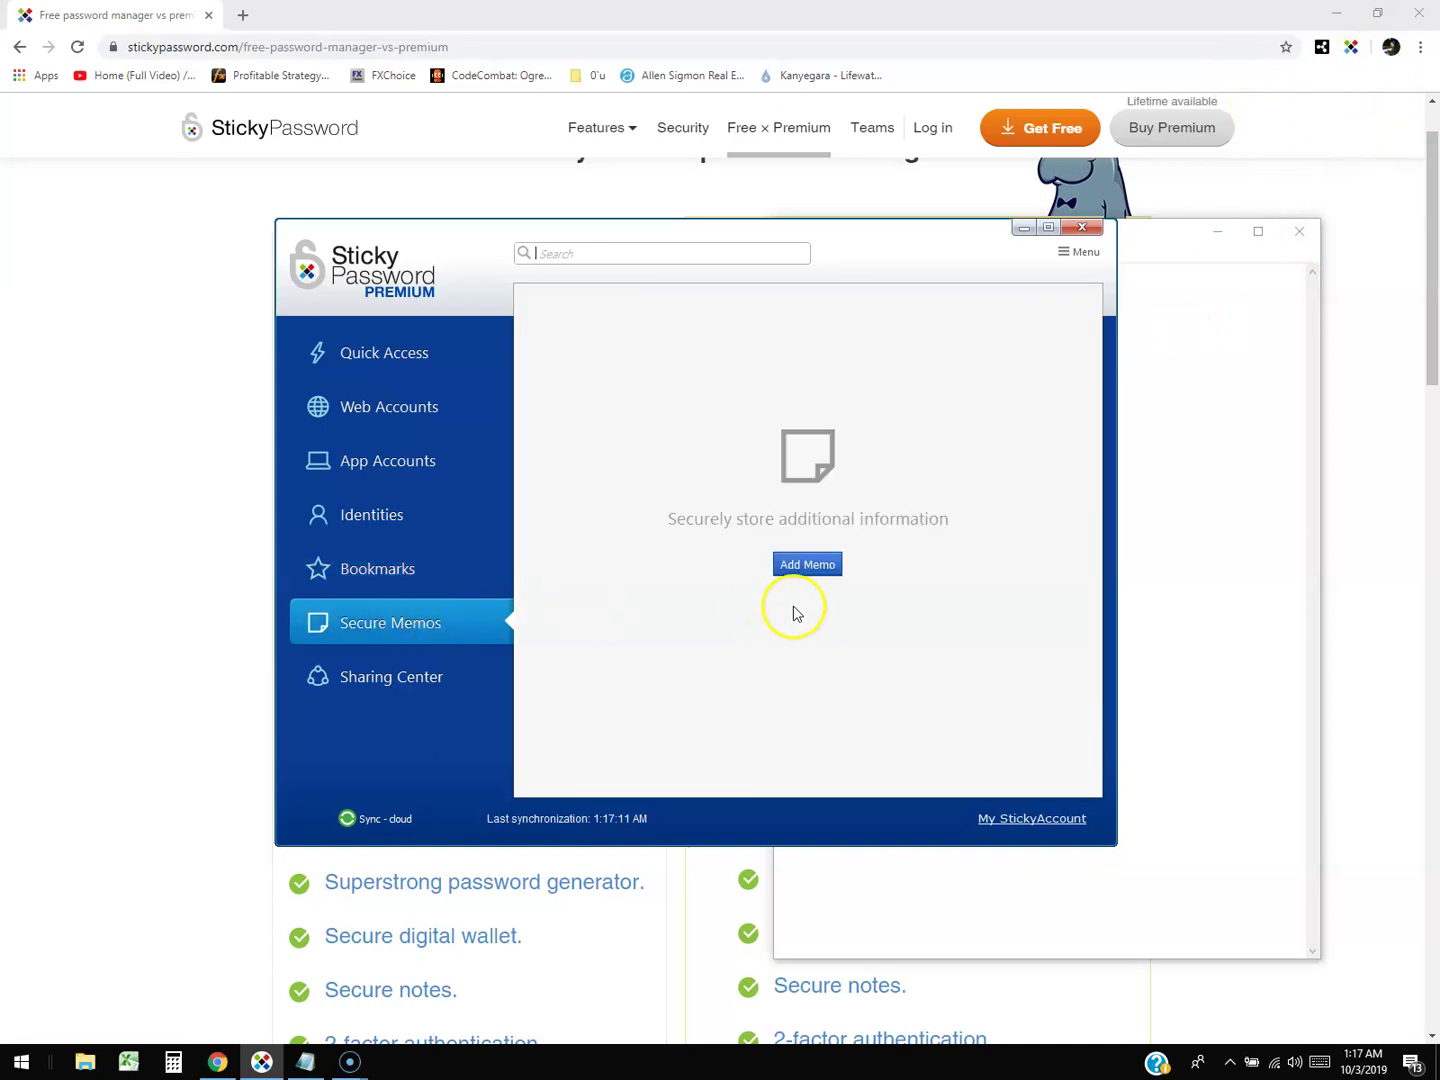
pyautogui.click(814, 567)
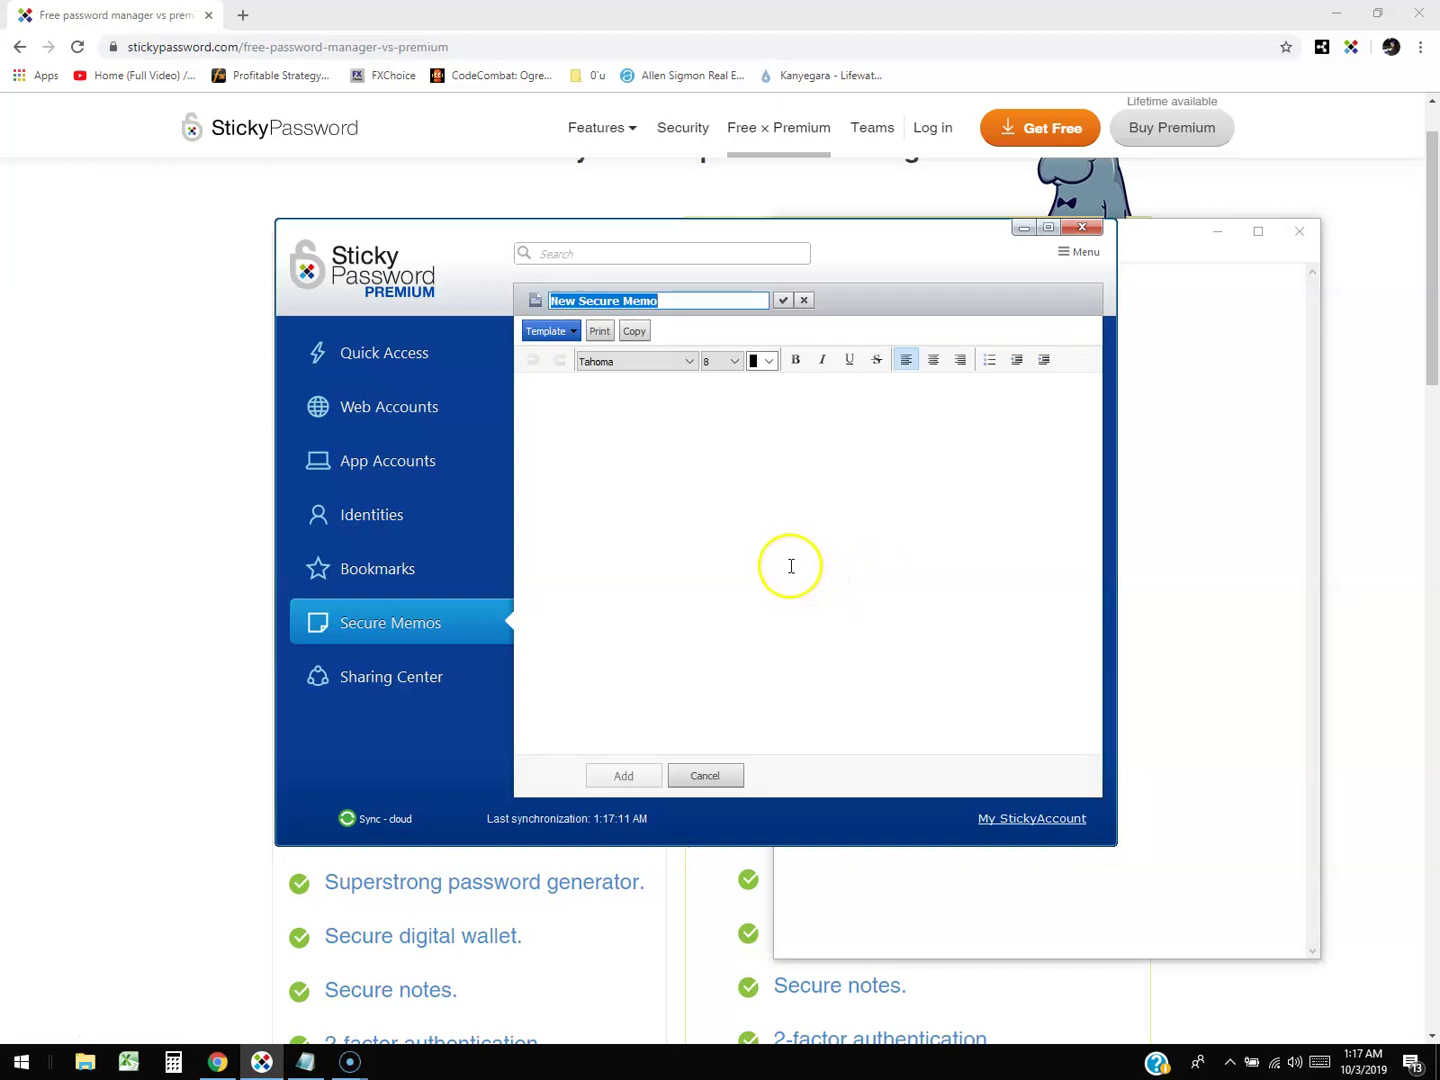
pyautogui.click(695, 299)
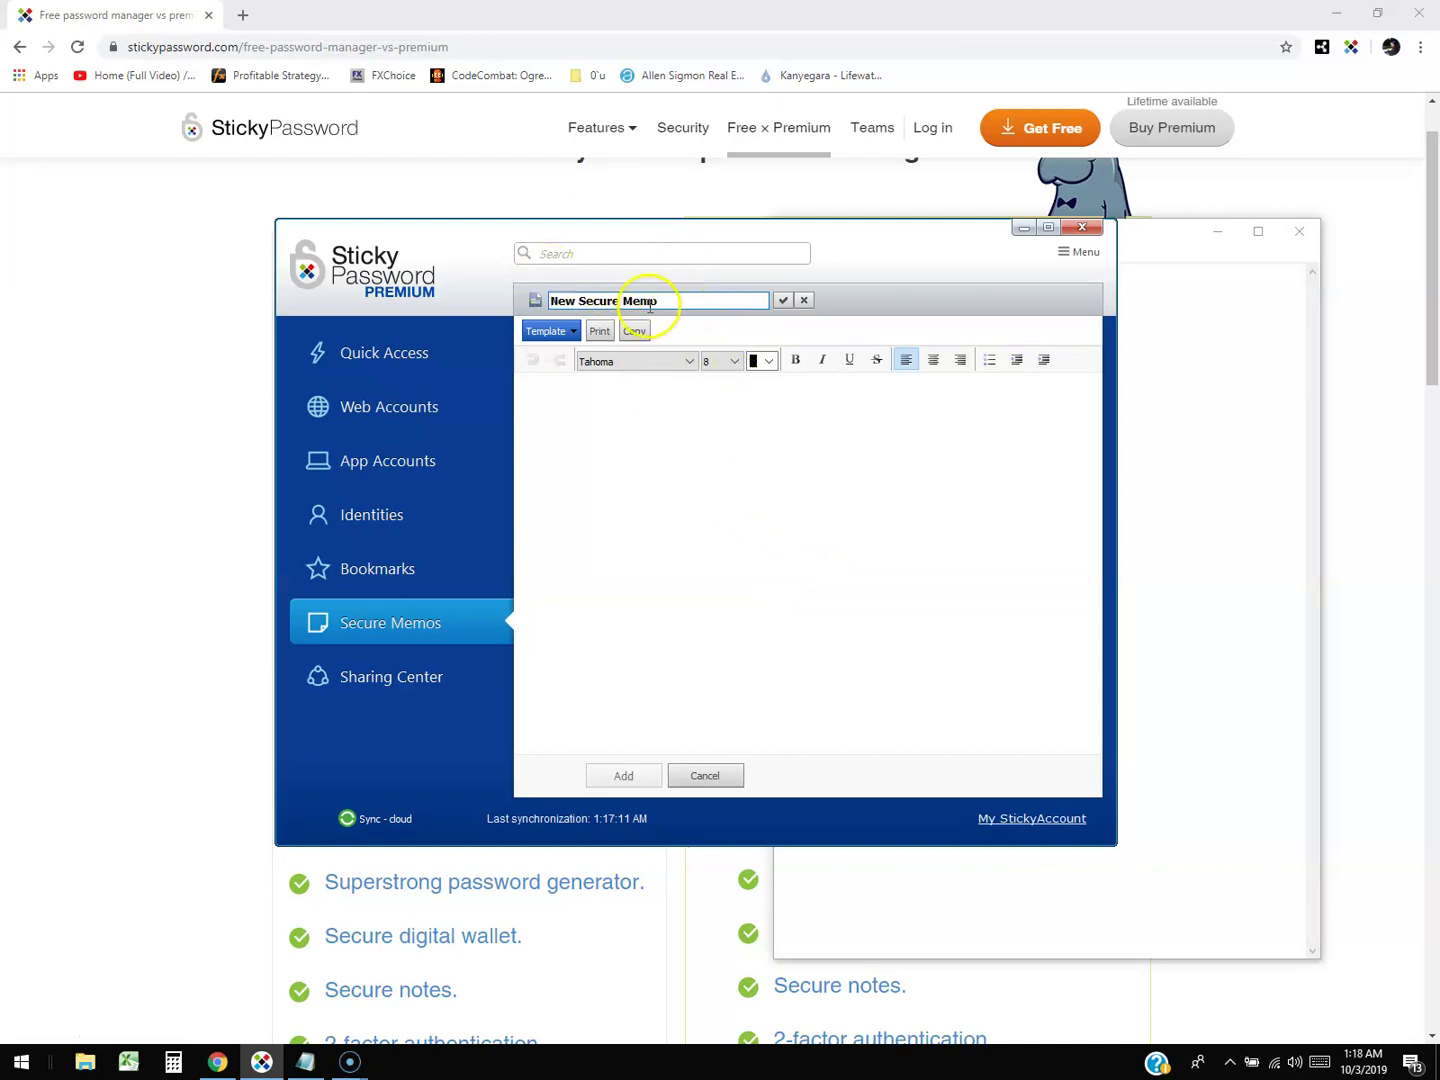
pyautogui.click(549, 331)
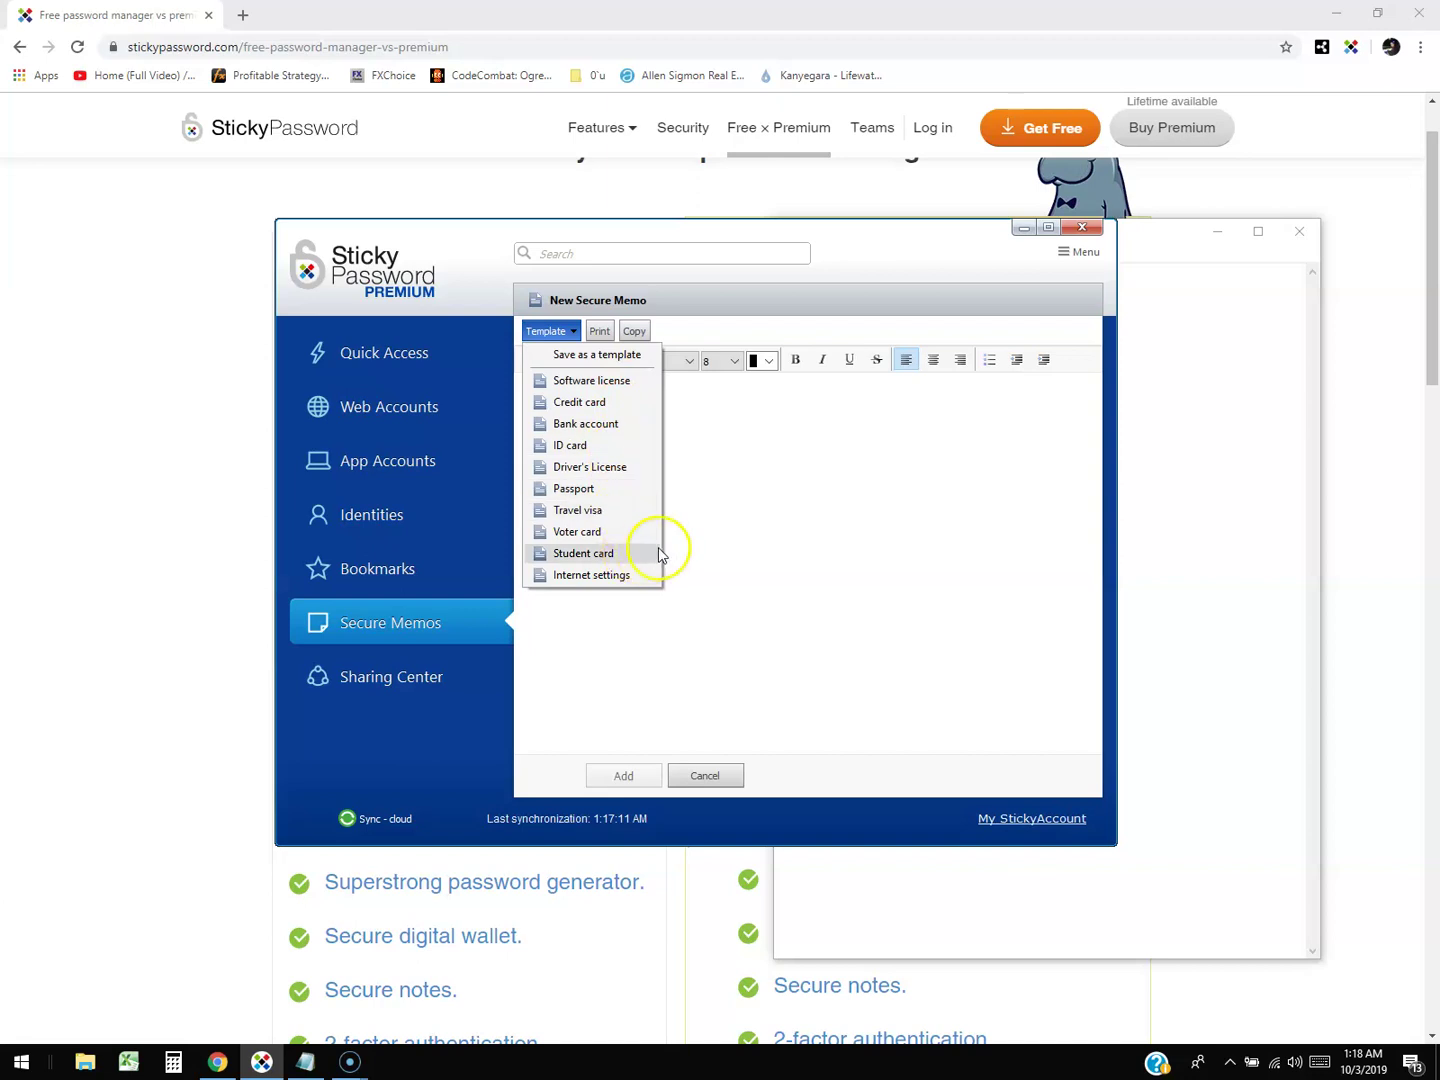
pyautogui.click(832, 488)
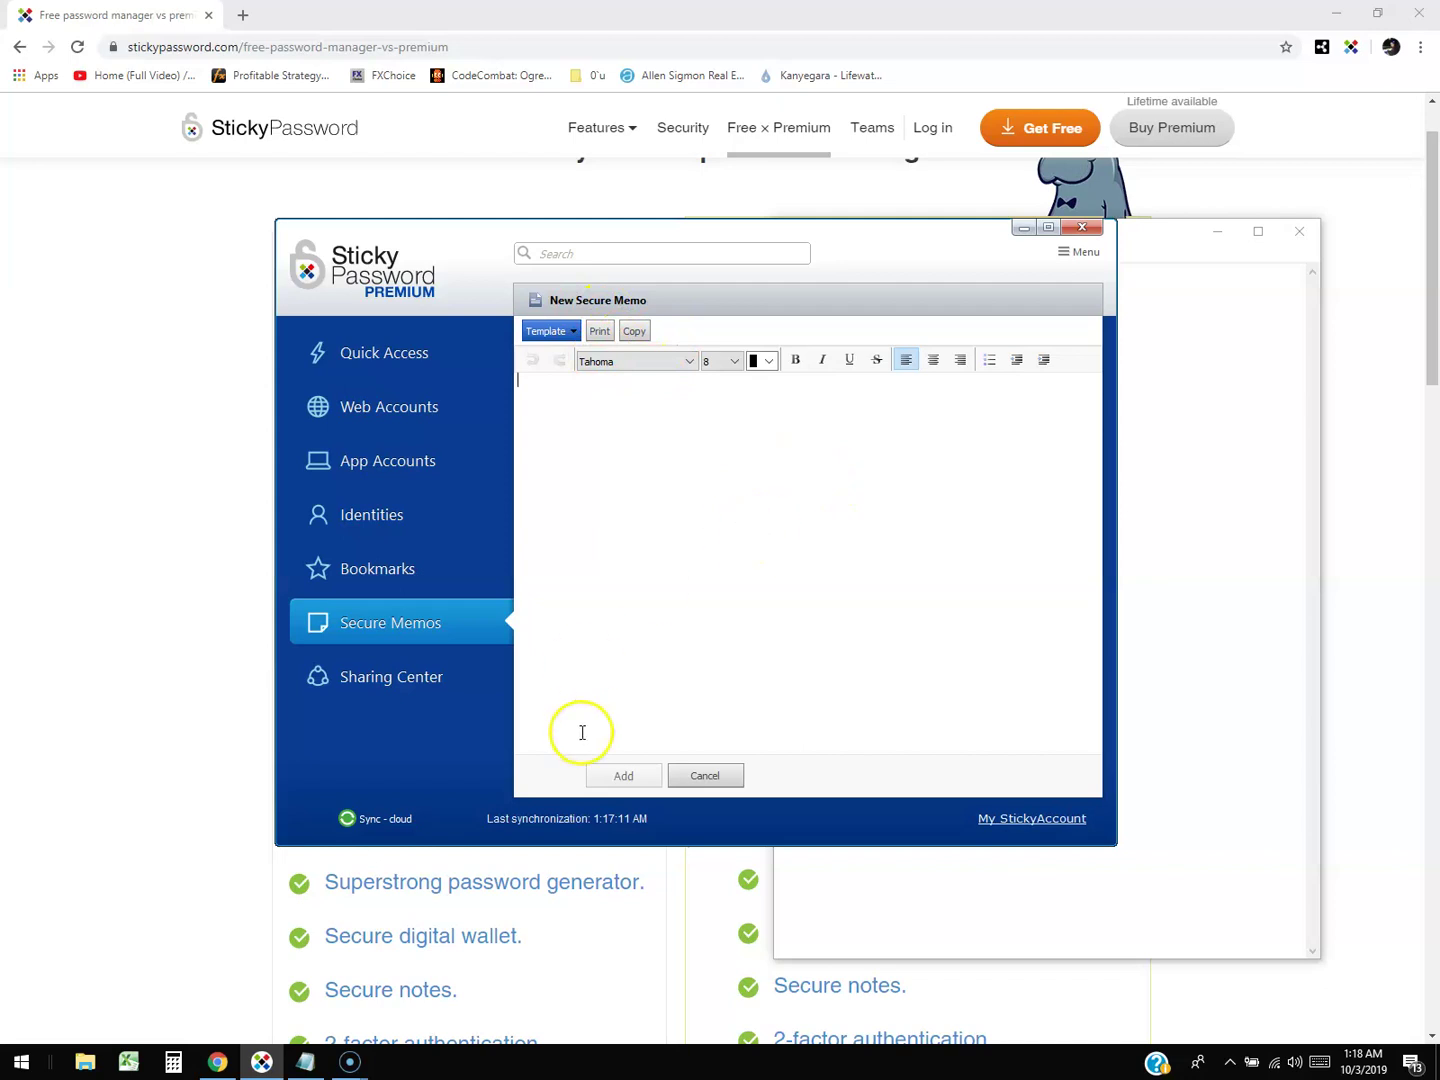
pyautogui.write('ZazAZz')
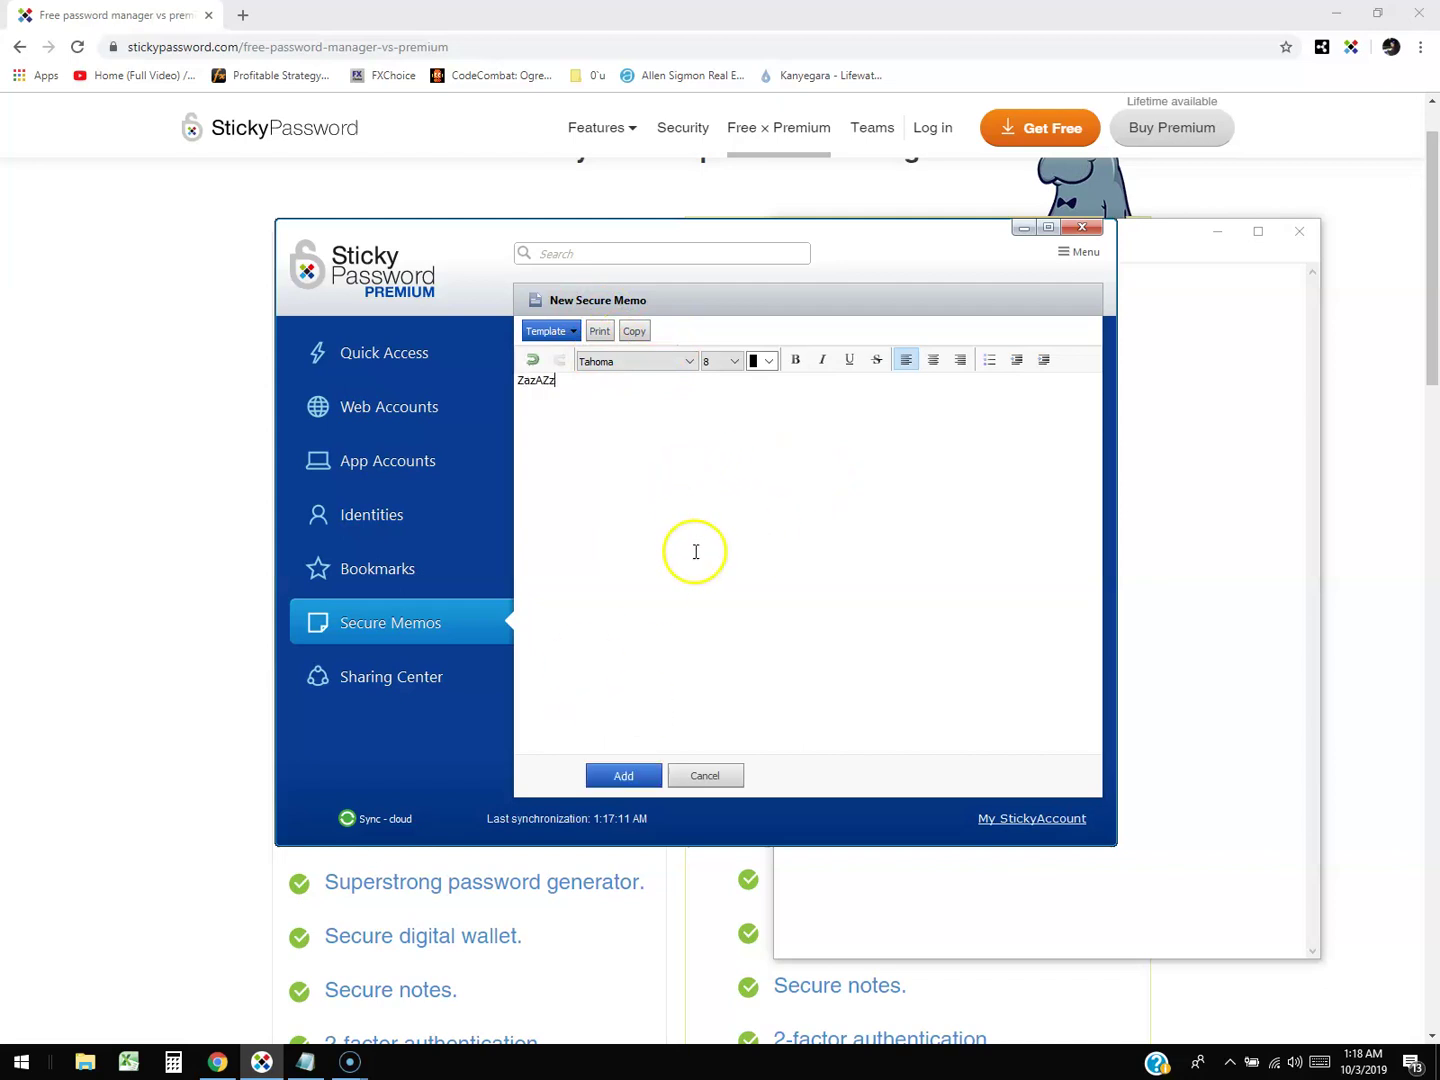
pyautogui.click(622, 776)
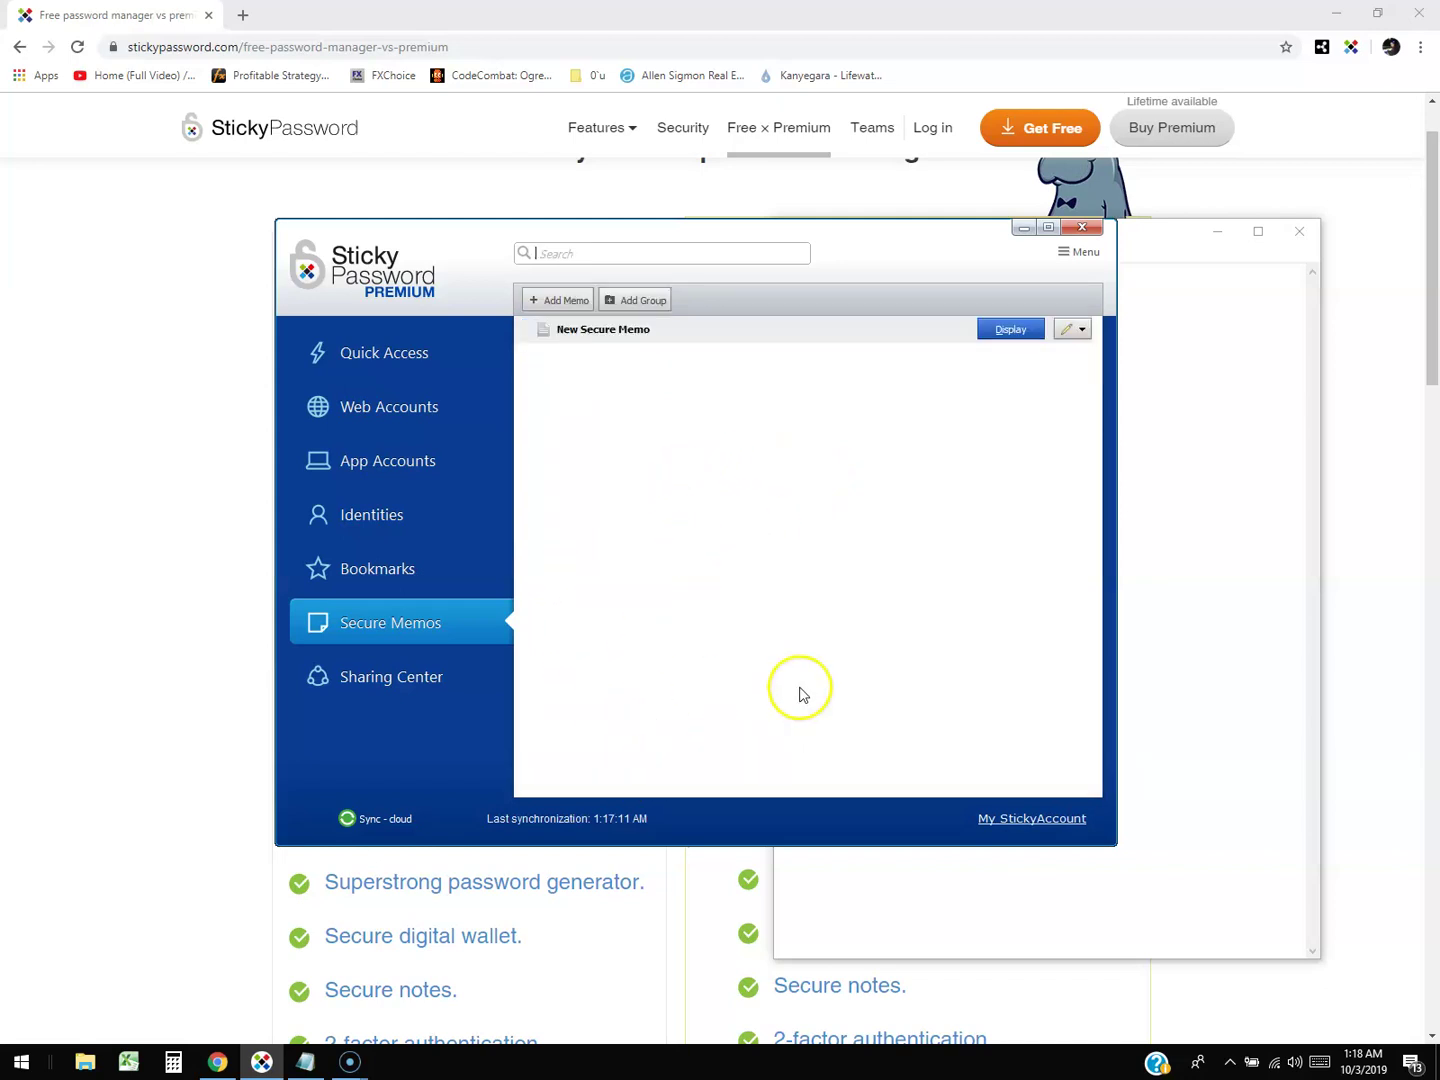
# Display the memo's contents in a popup and copy ZazAZz to the clipboard.
pyautogui.click(1001, 331)
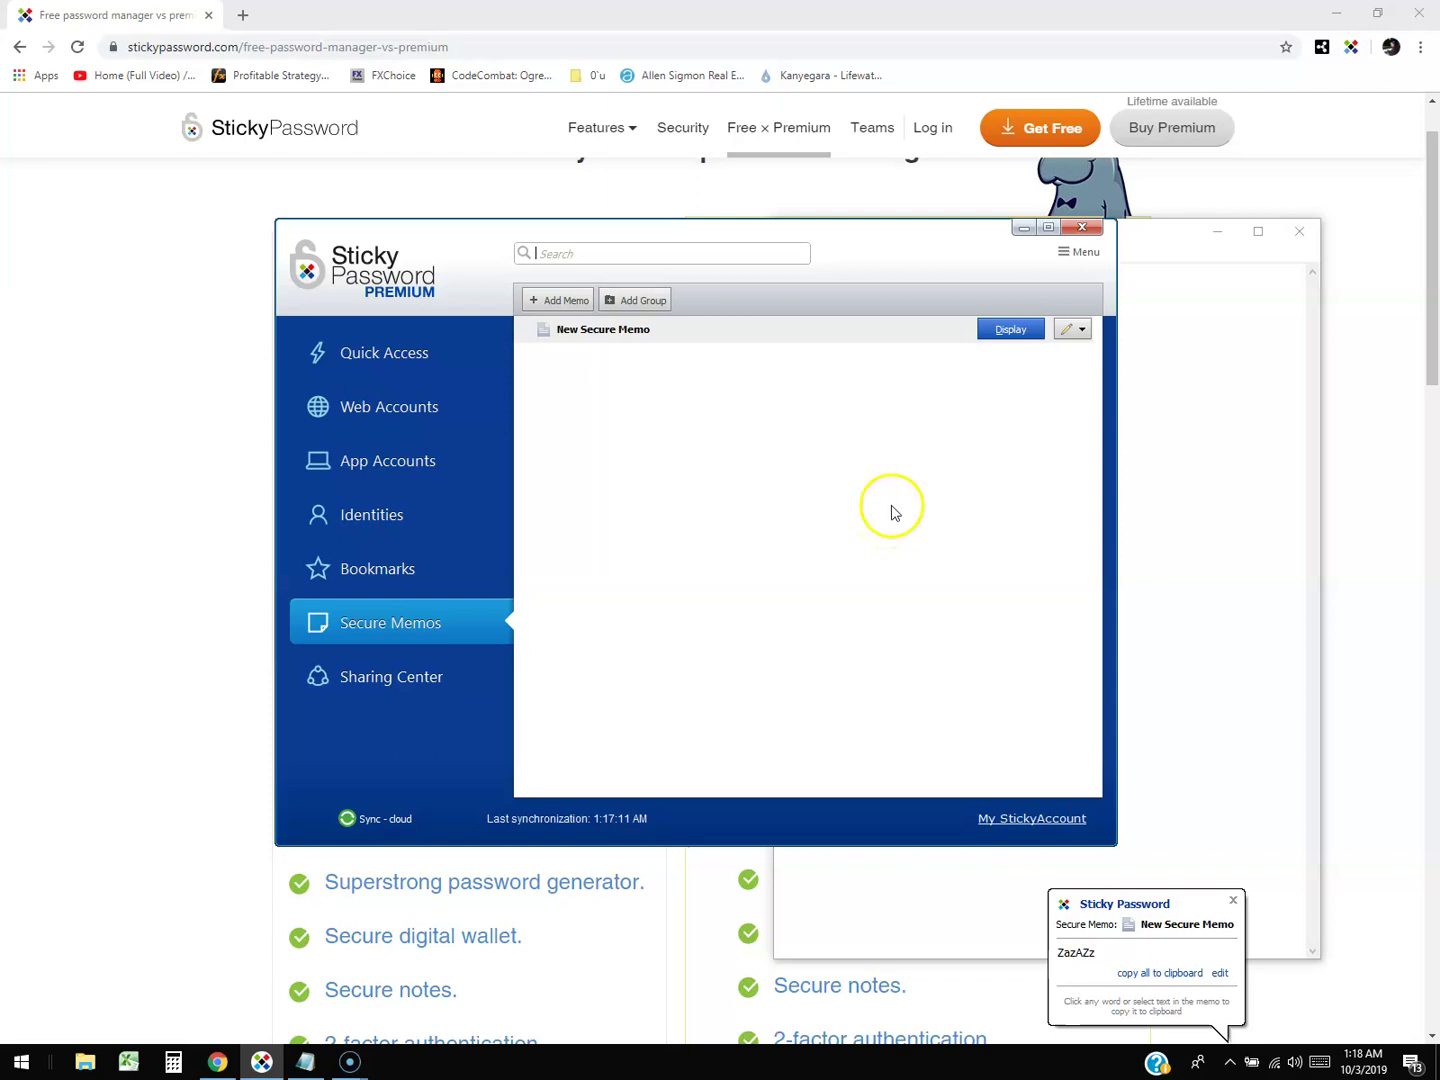
pyautogui.click(1001, 331)
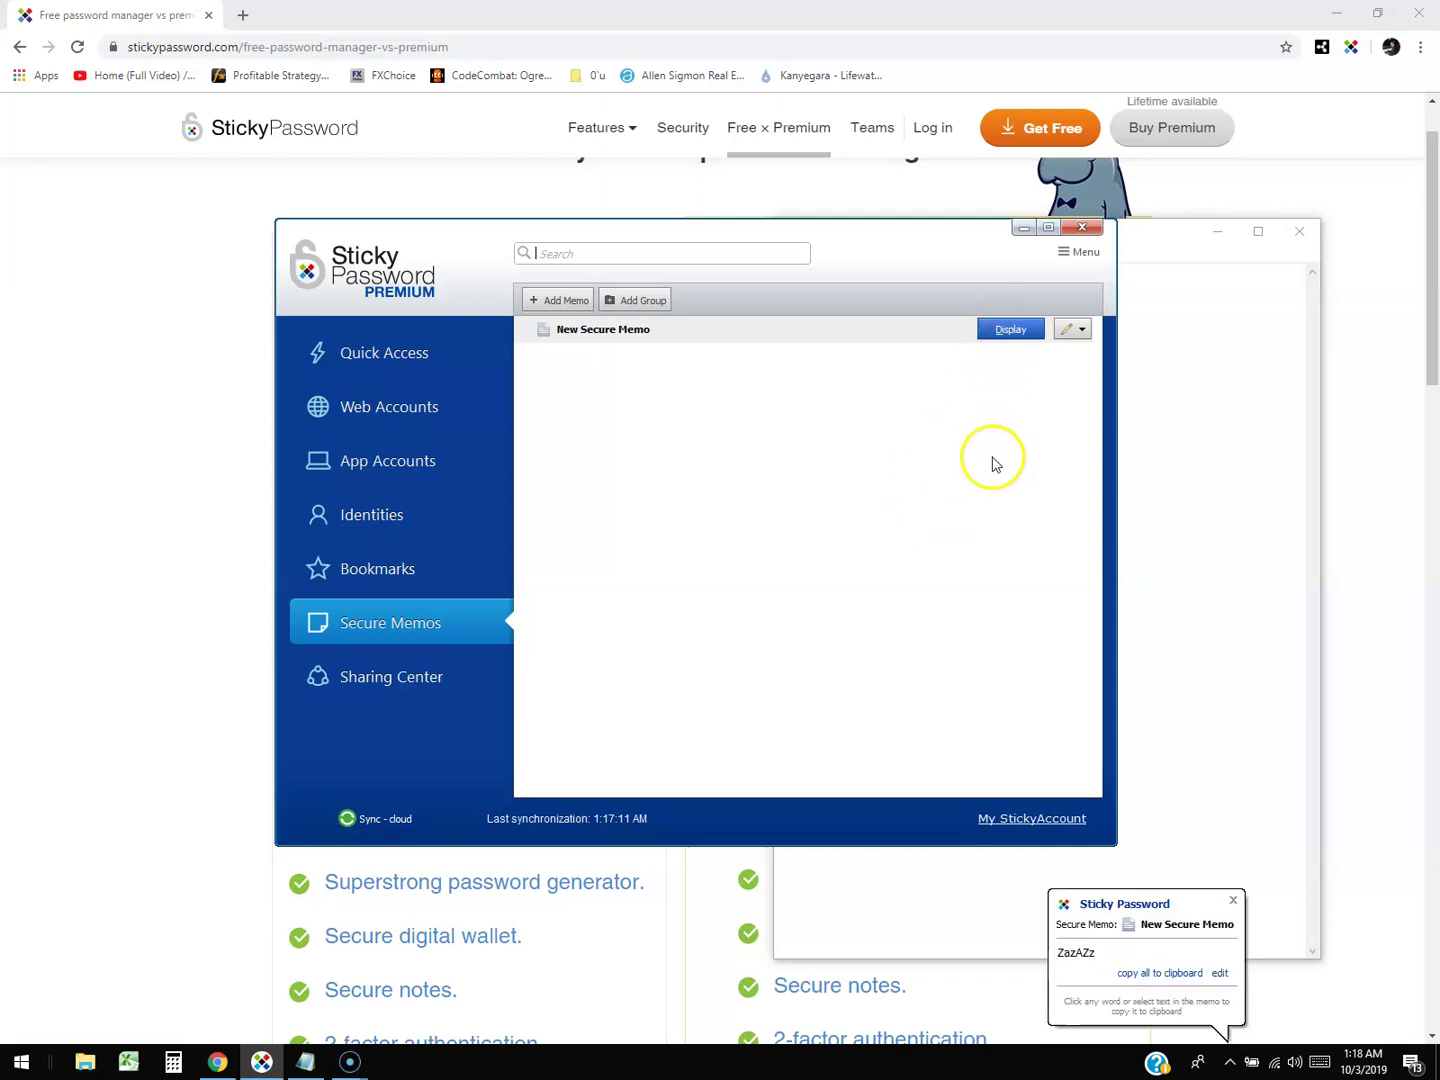
pyautogui.click(349, 1063)
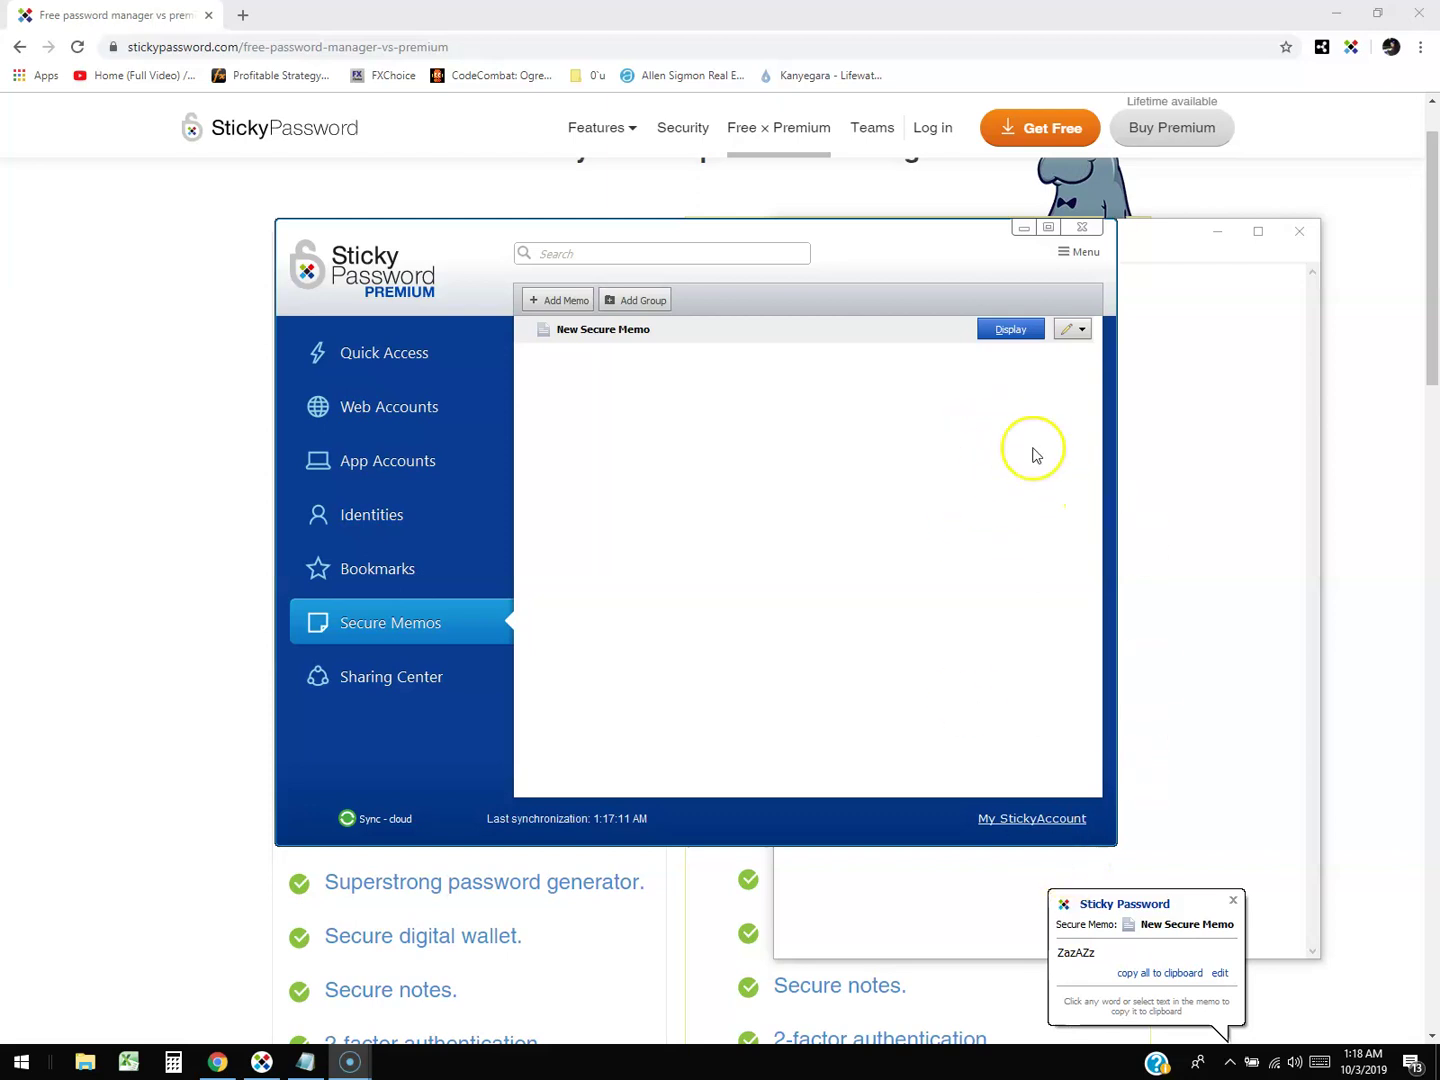
pyautogui.click(1005, 329)
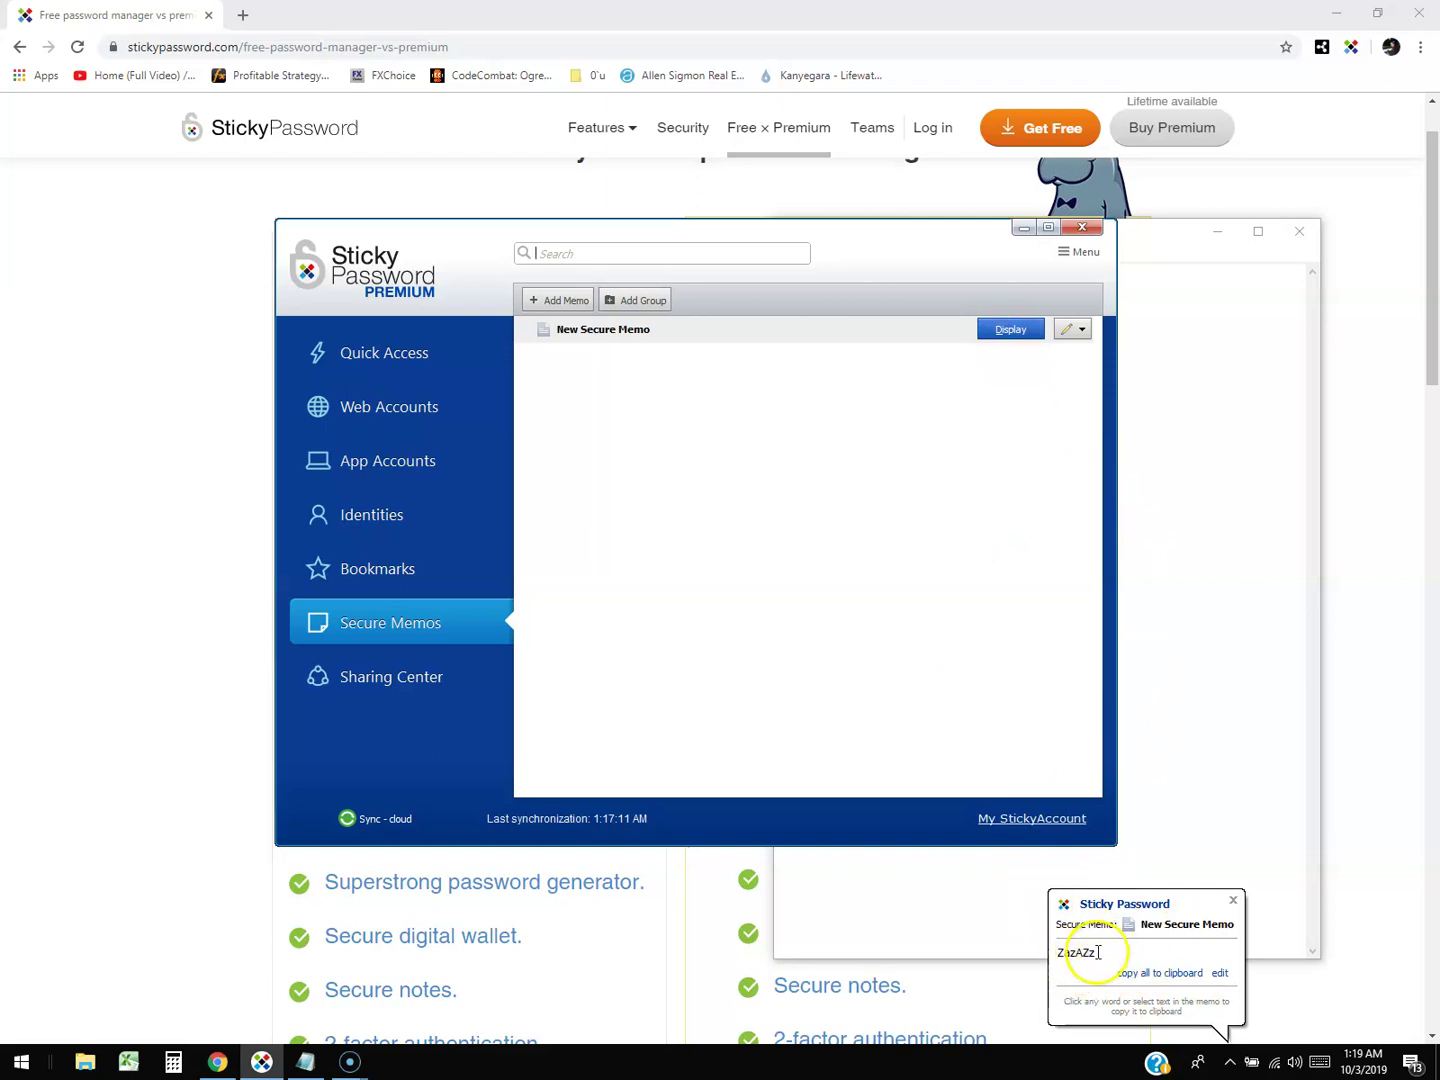
pyautogui.click(1067, 952)
pyautogui.click(1067, 951)
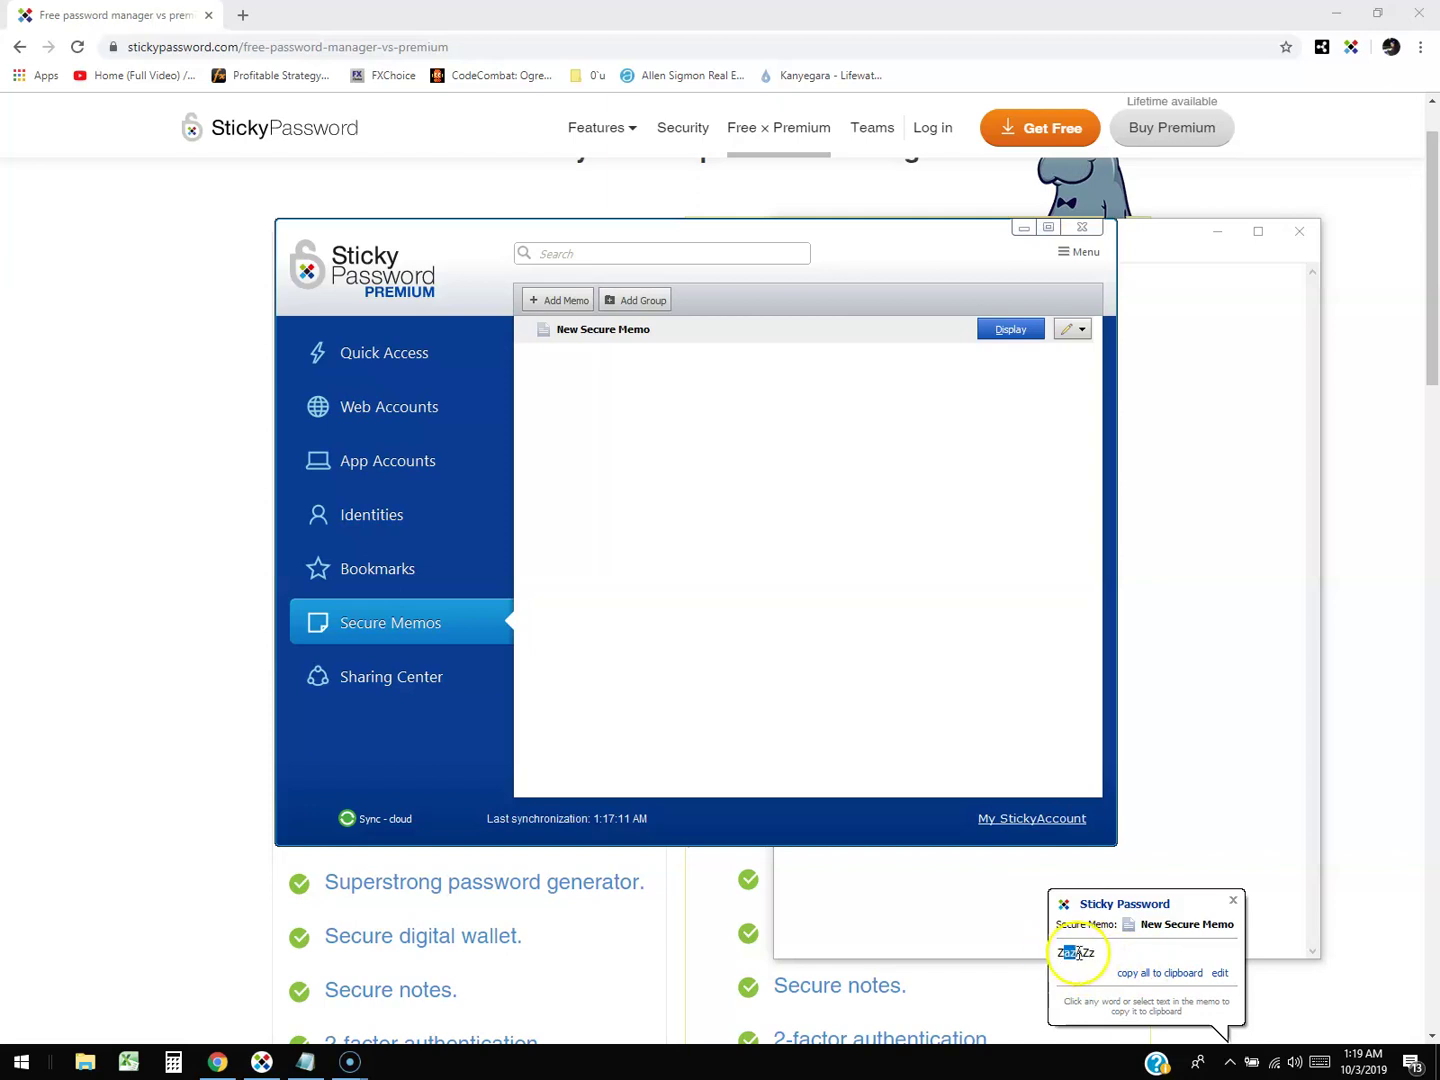
pyautogui.click(915, 566)
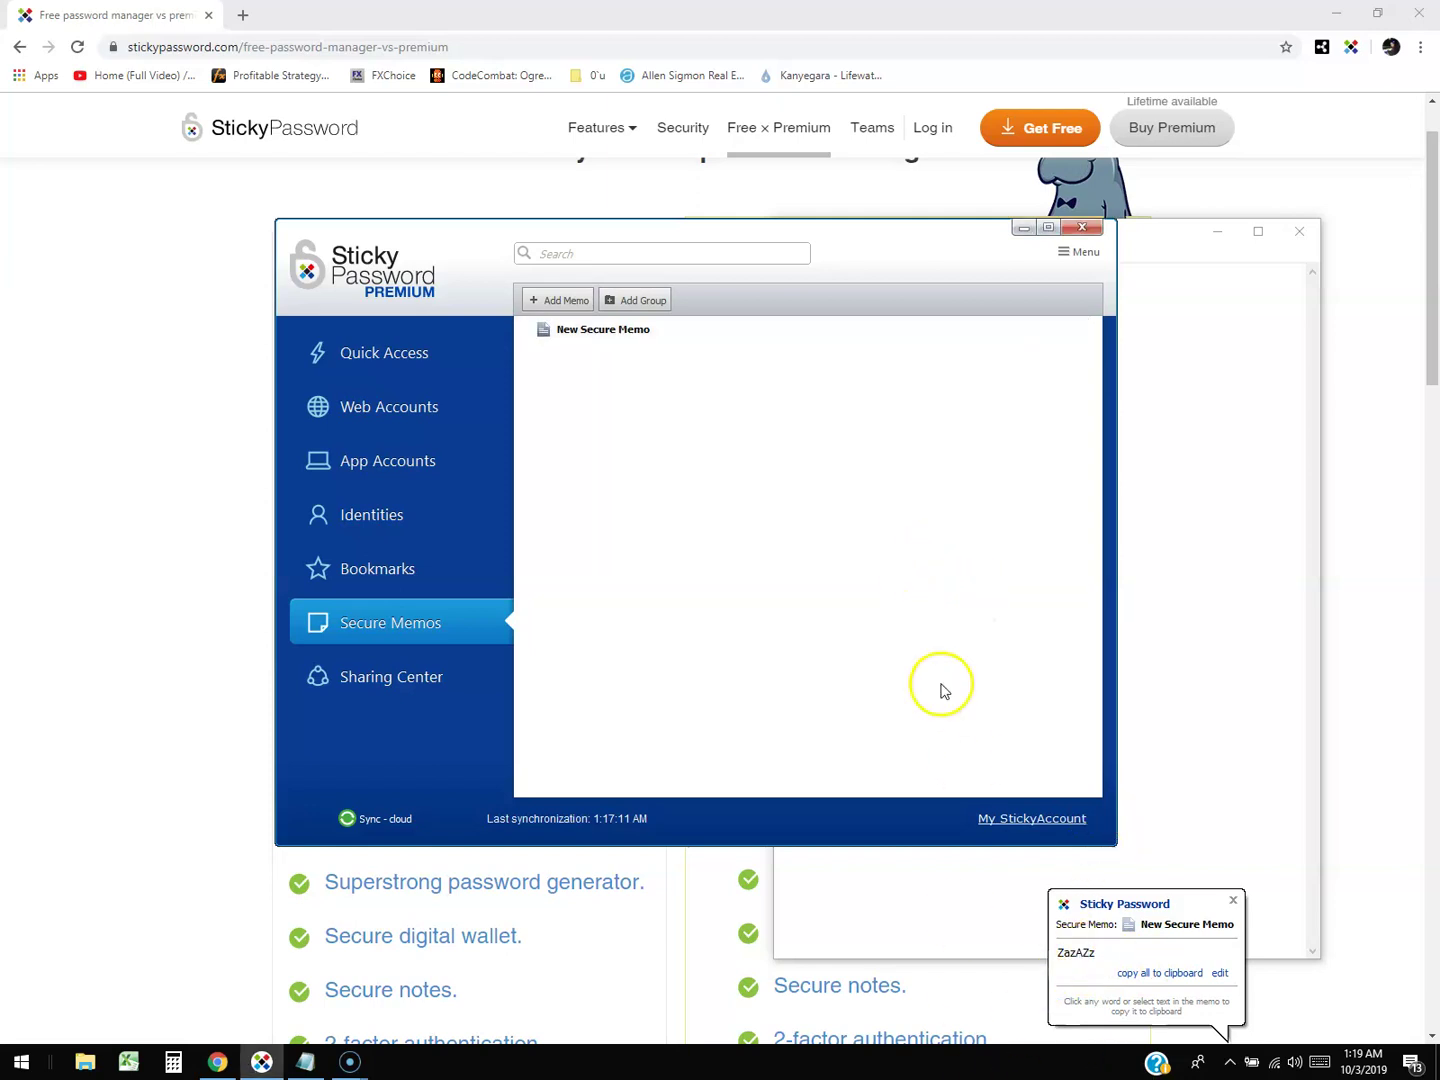
pyautogui.click(638, 300)
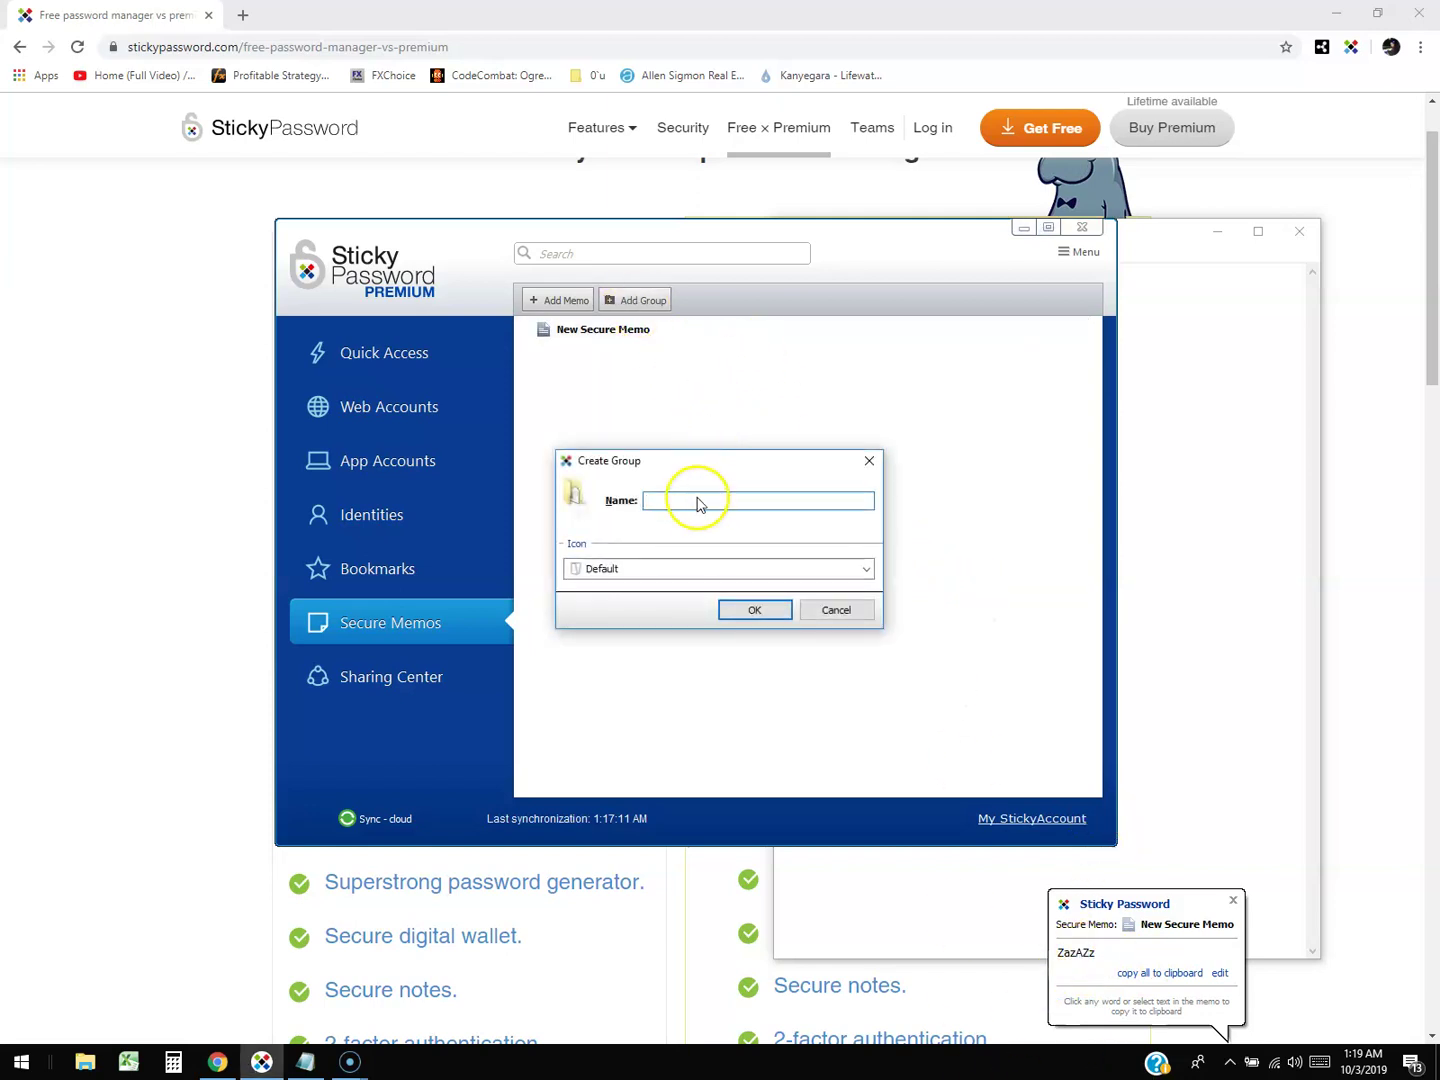
pyautogui.write('q')
pyautogui.press('Tab')
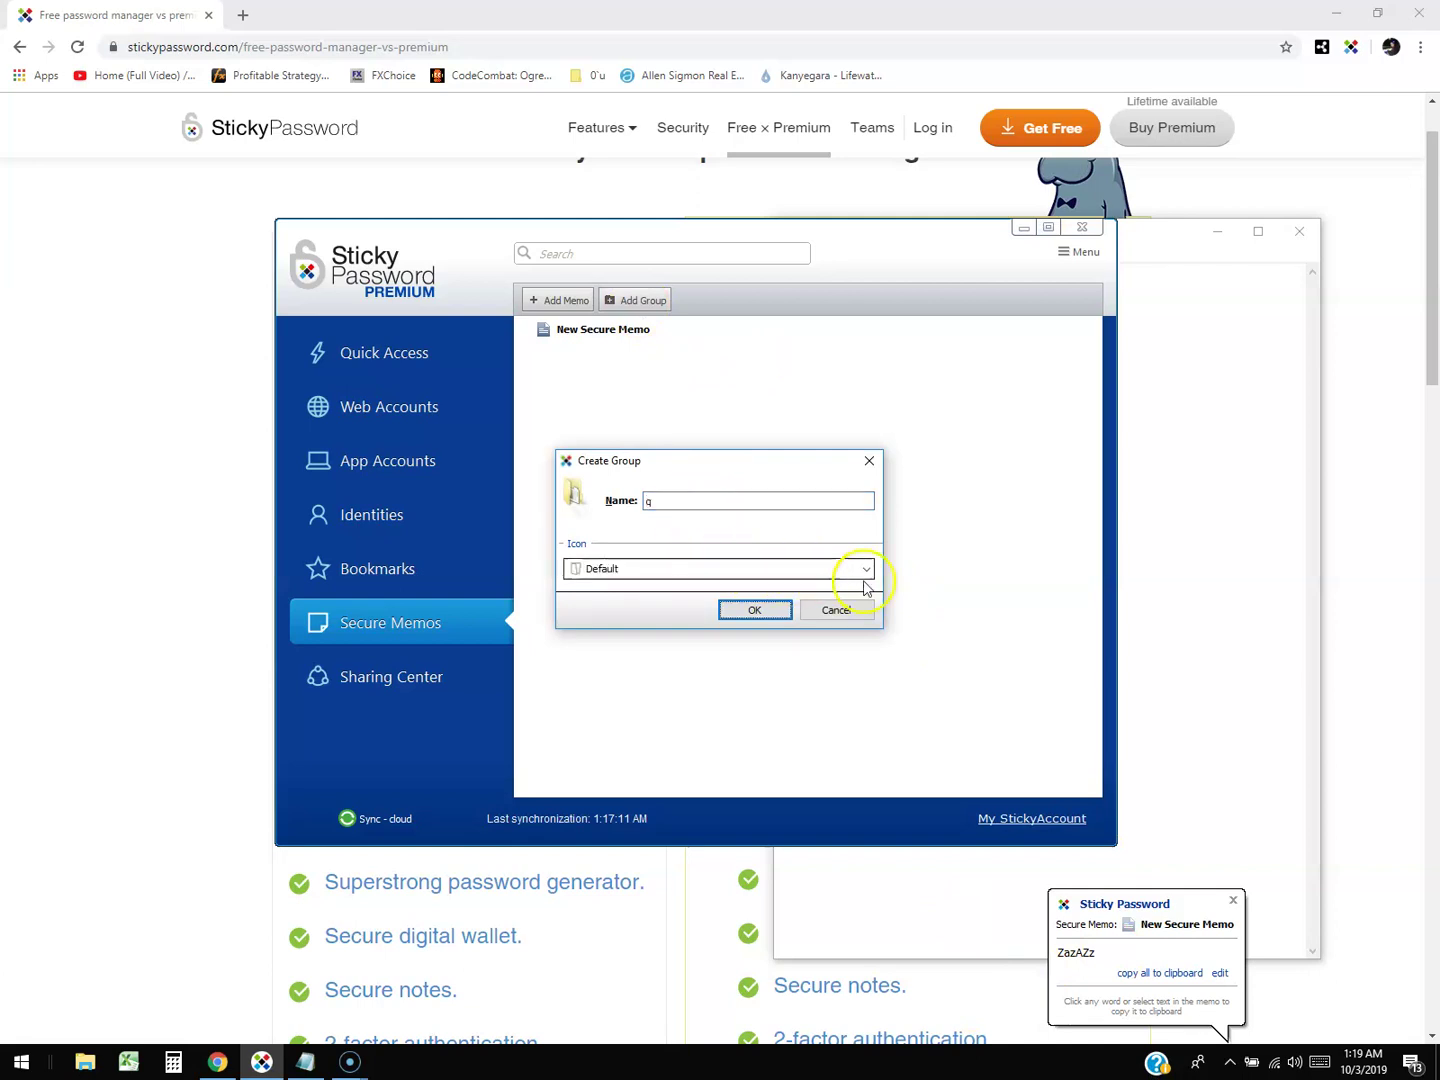
pyautogui.click(865, 578)
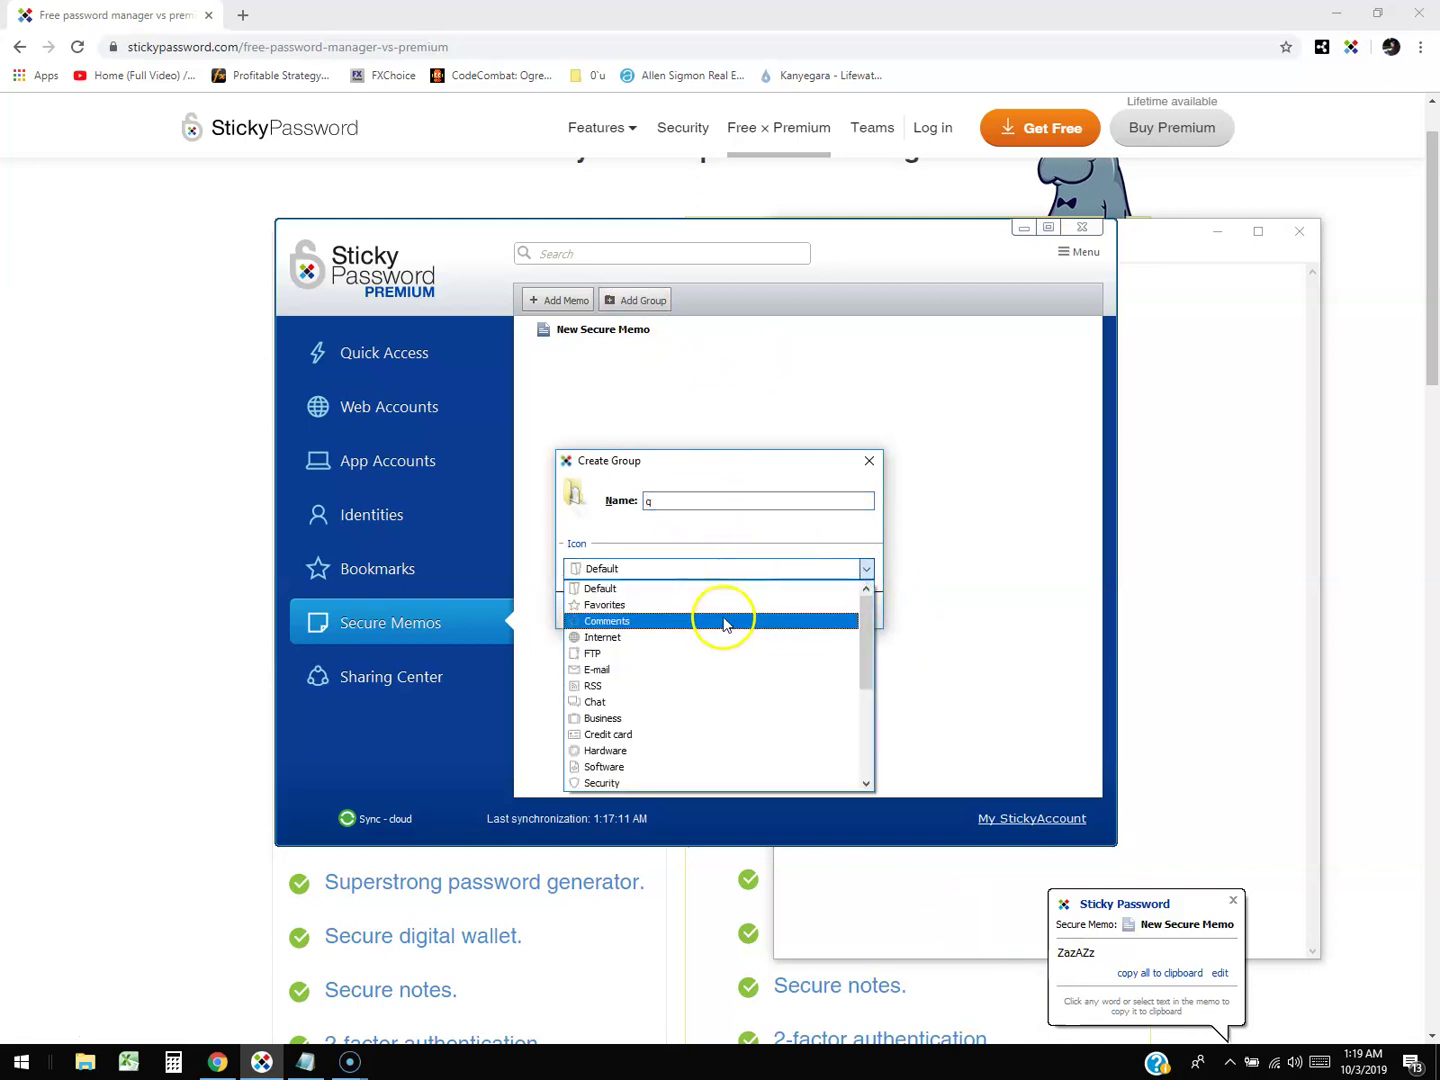
pyautogui.click(712, 718)
pyautogui.click(761, 609)
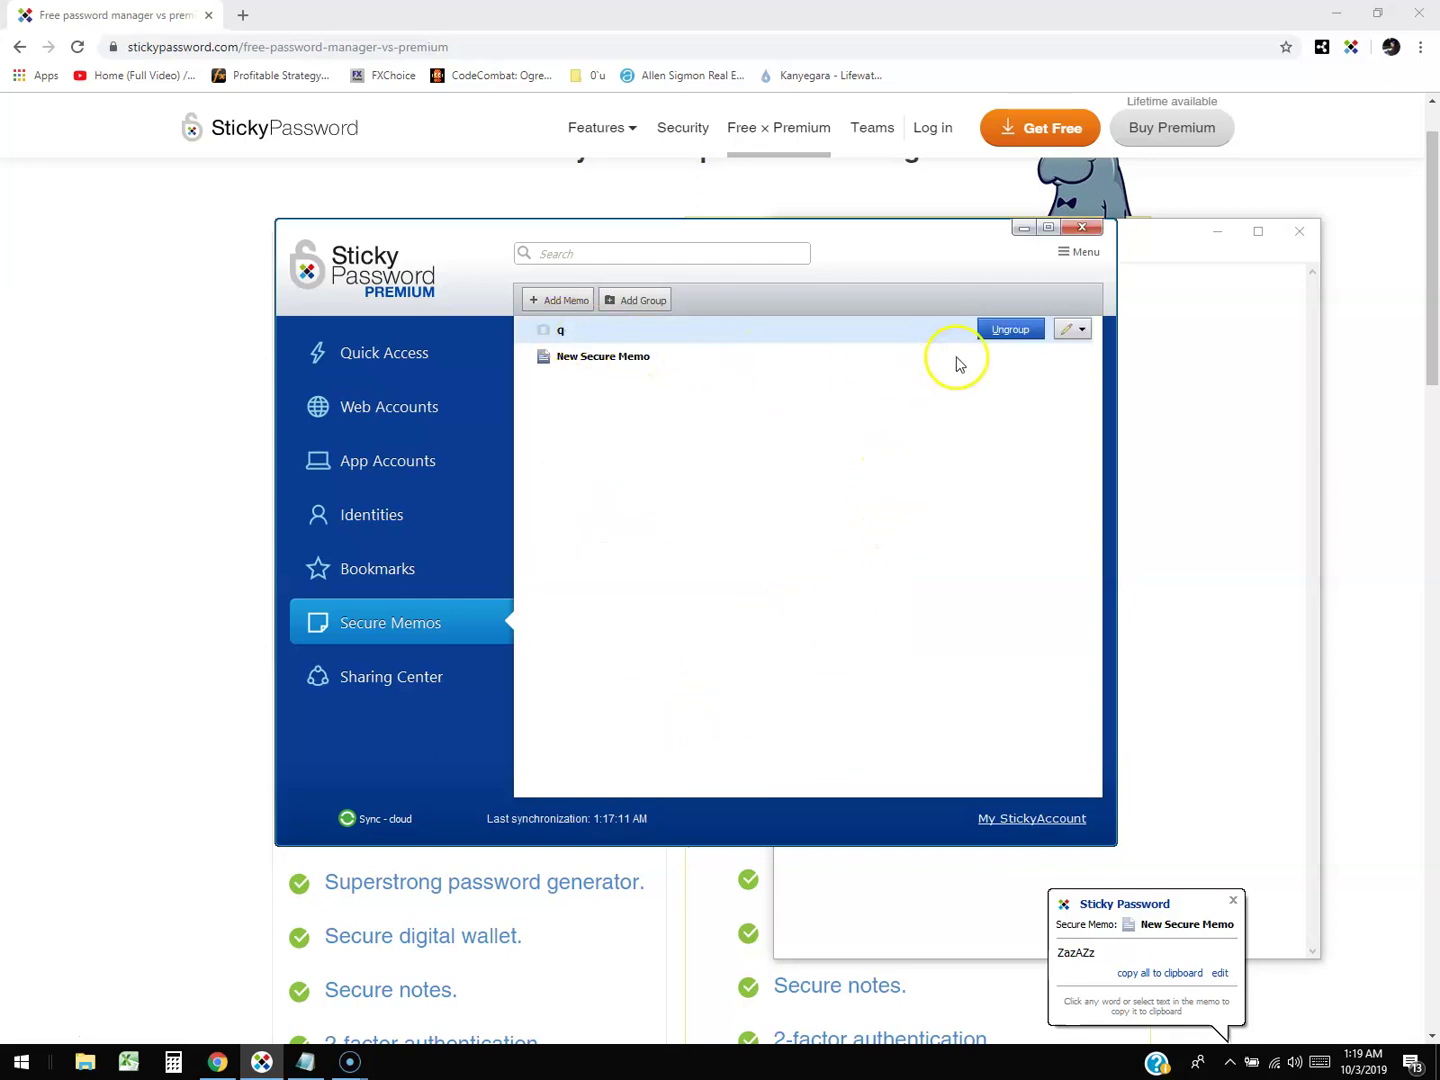
pyautogui.click(1076, 329)
pyautogui.click(832, 537)
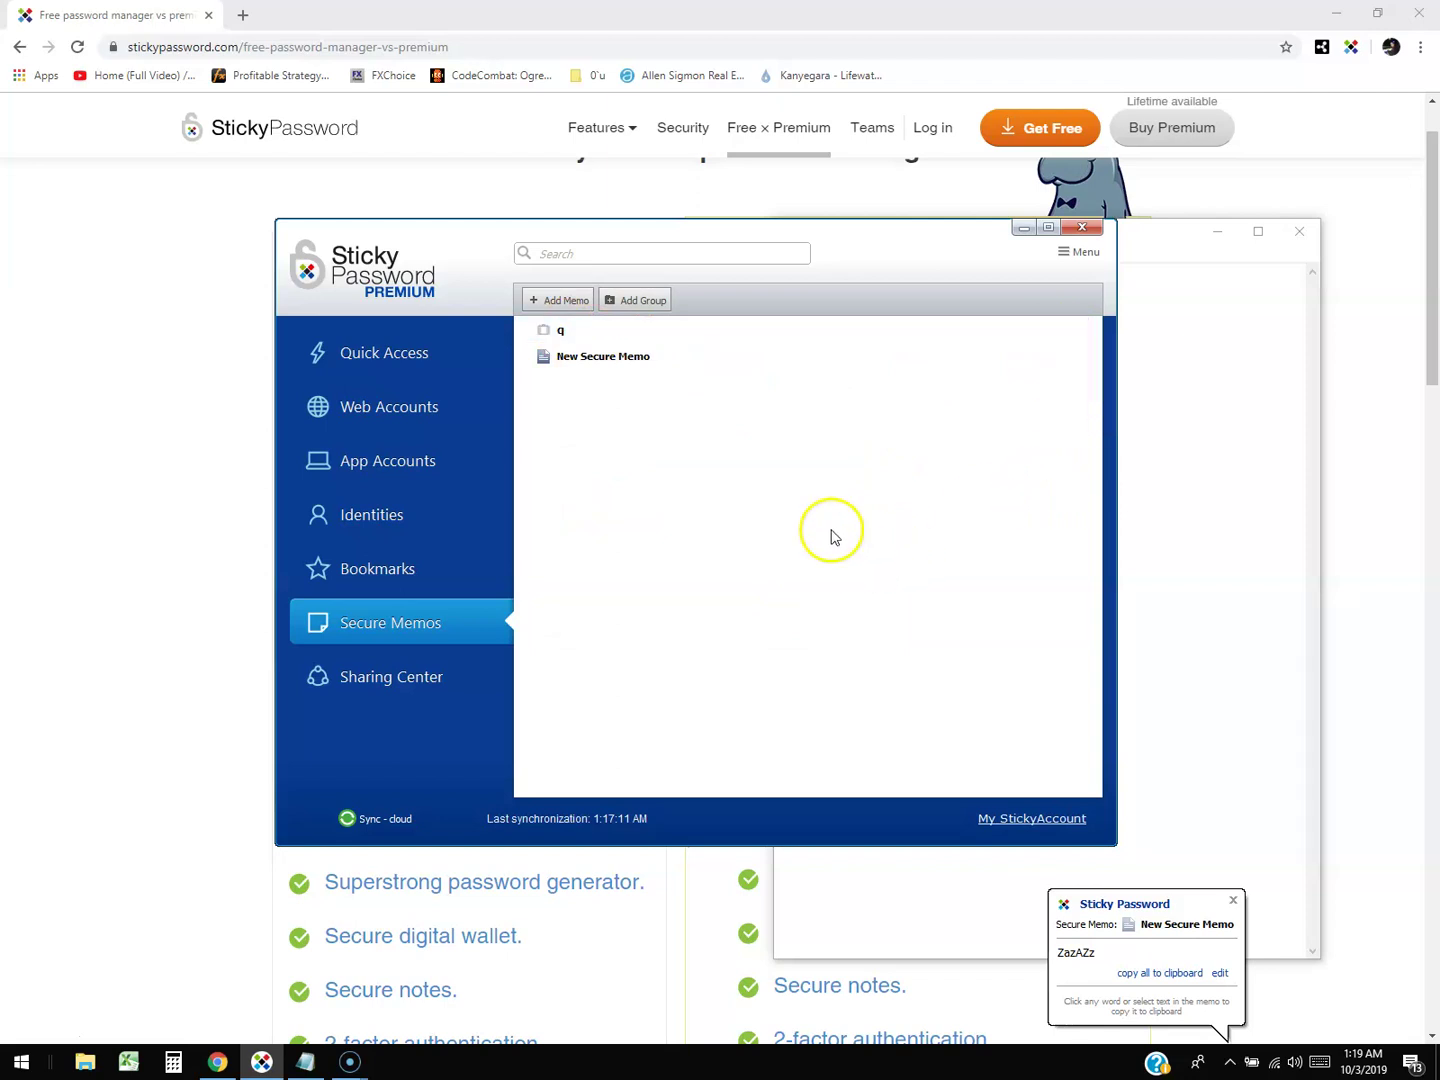
pyautogui.click(1008, 330)
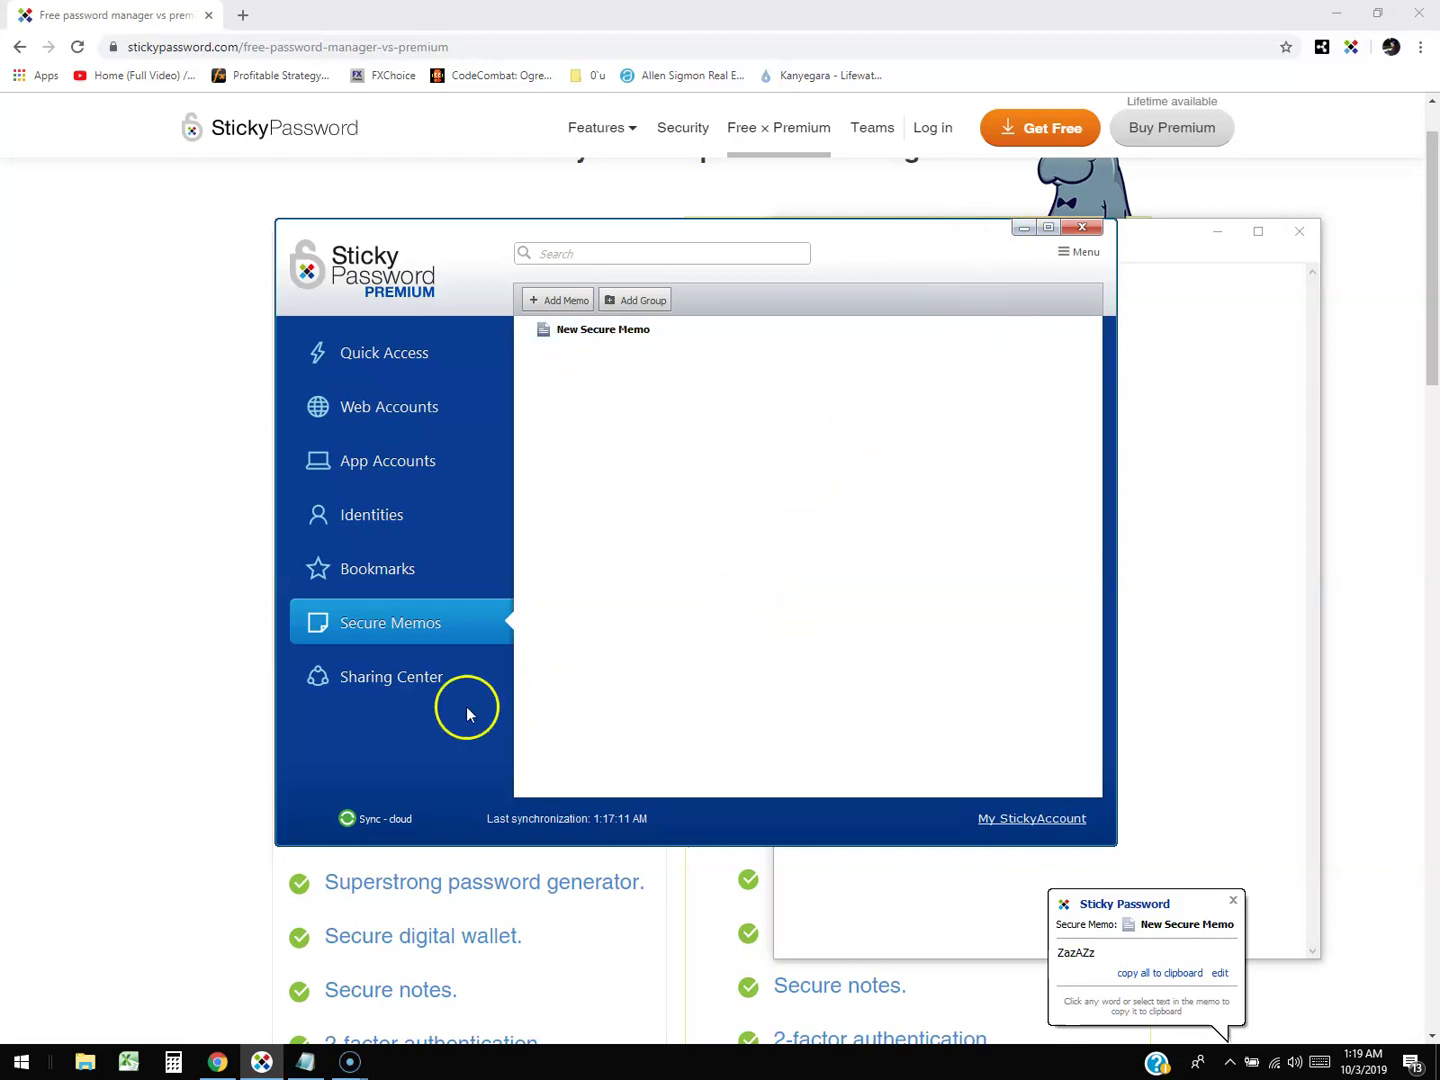
# Open the Share Item form from the Sharing Center.
pyautogui.click(370, 677)
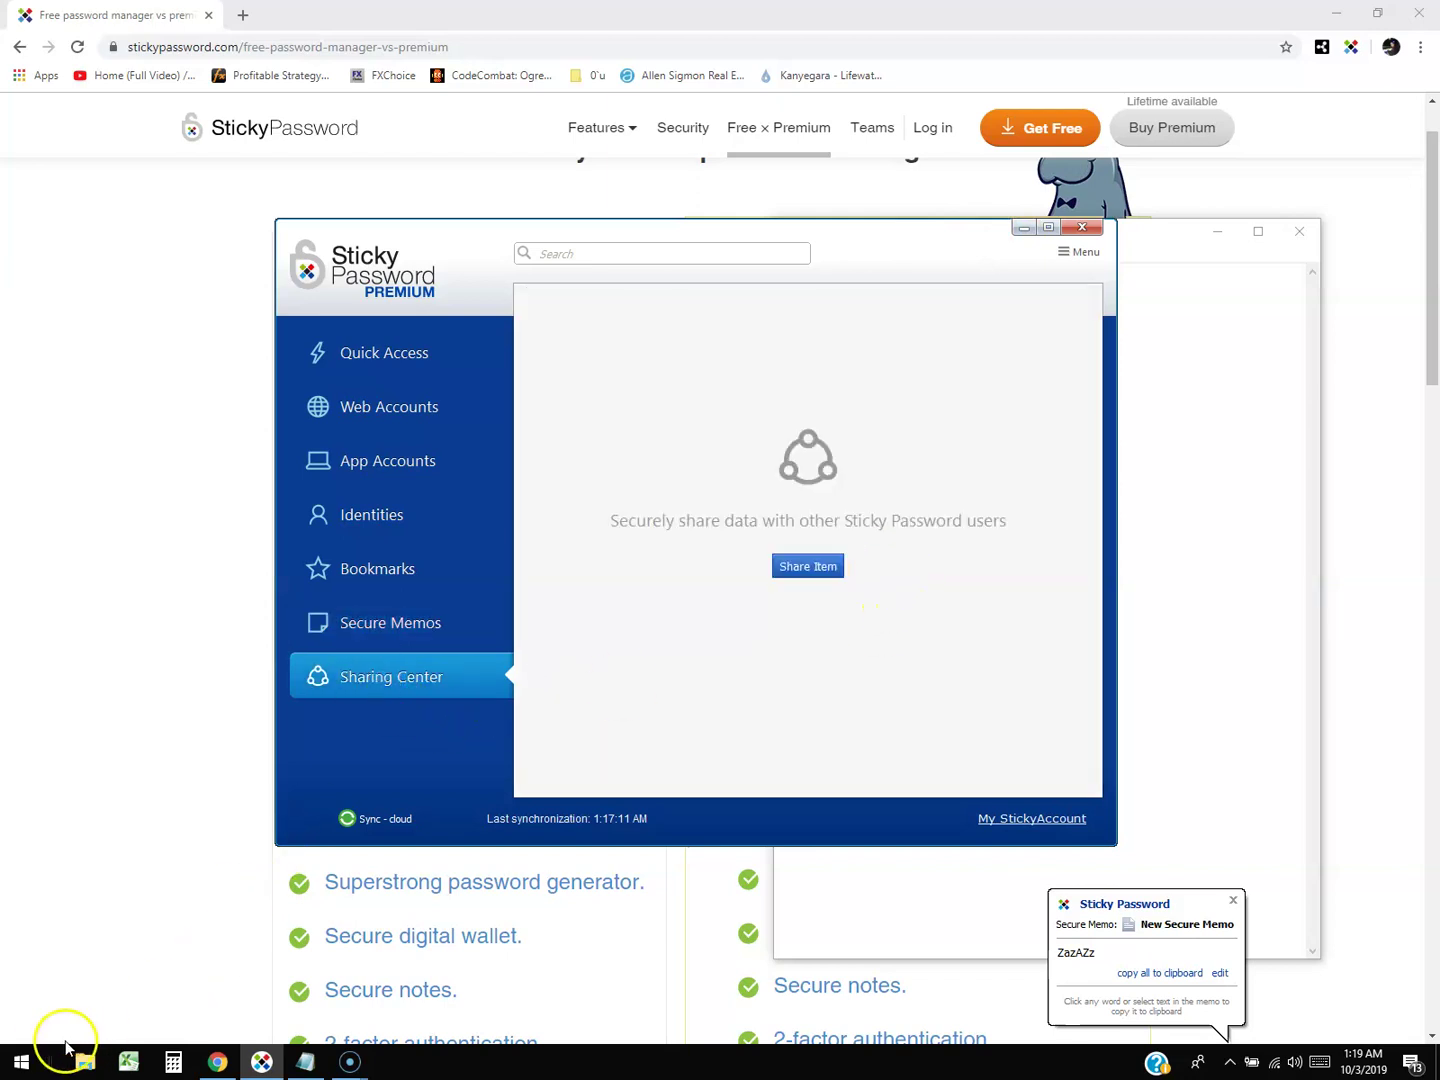
pyautogui.click(807, 566)
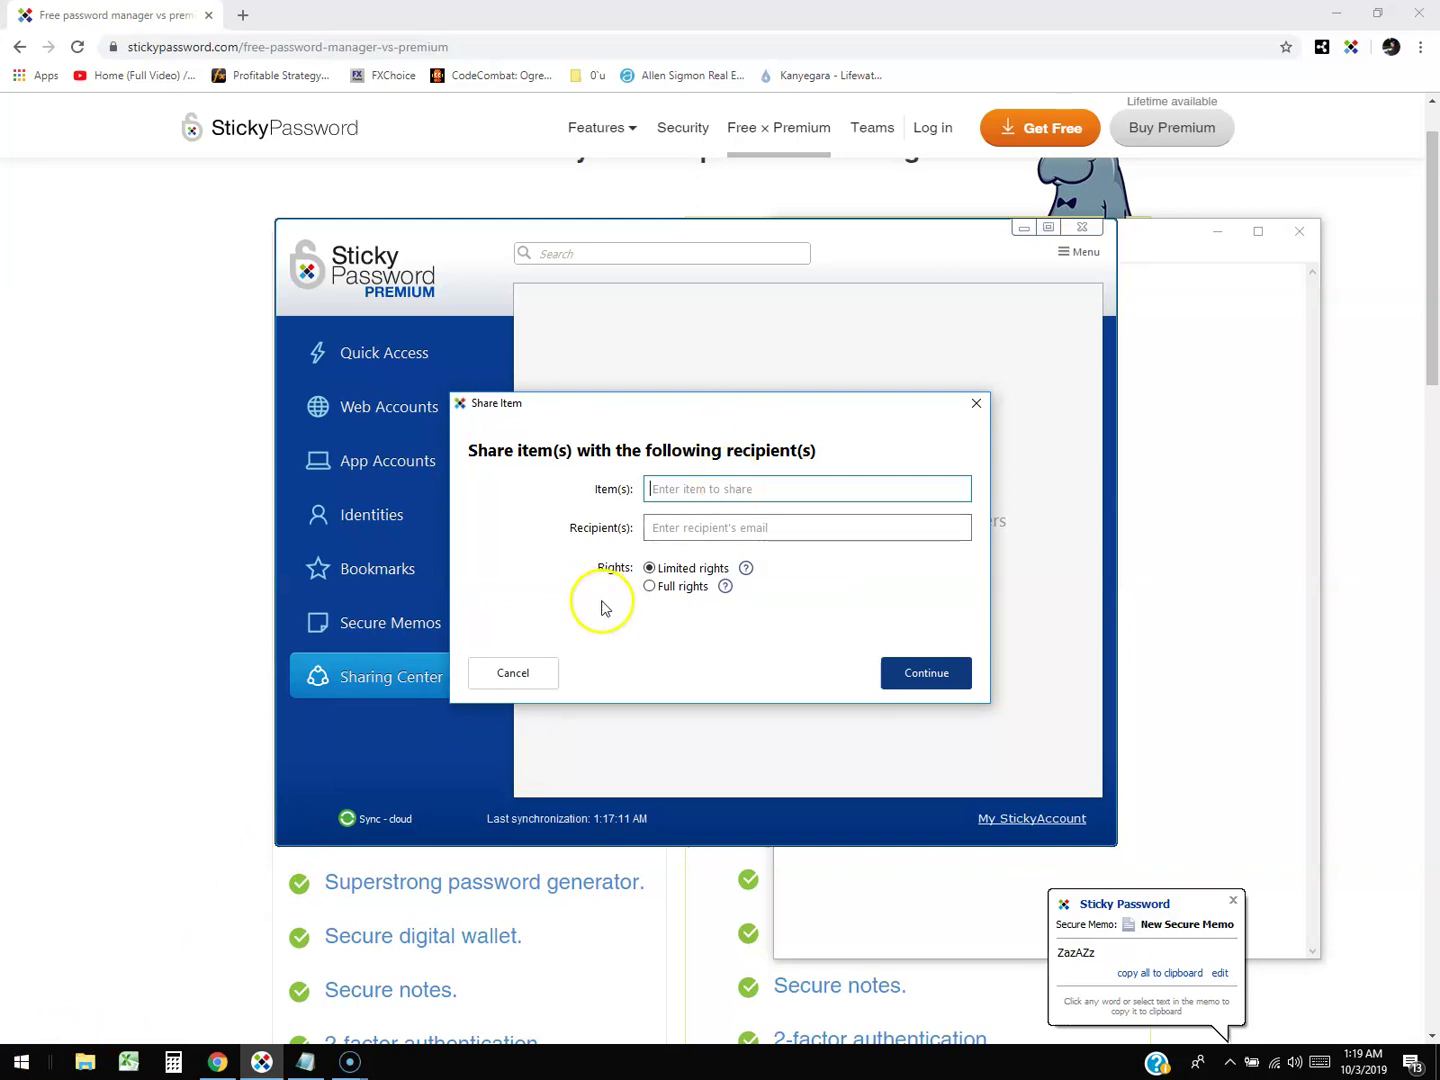
pyautogui.click(658, 526)
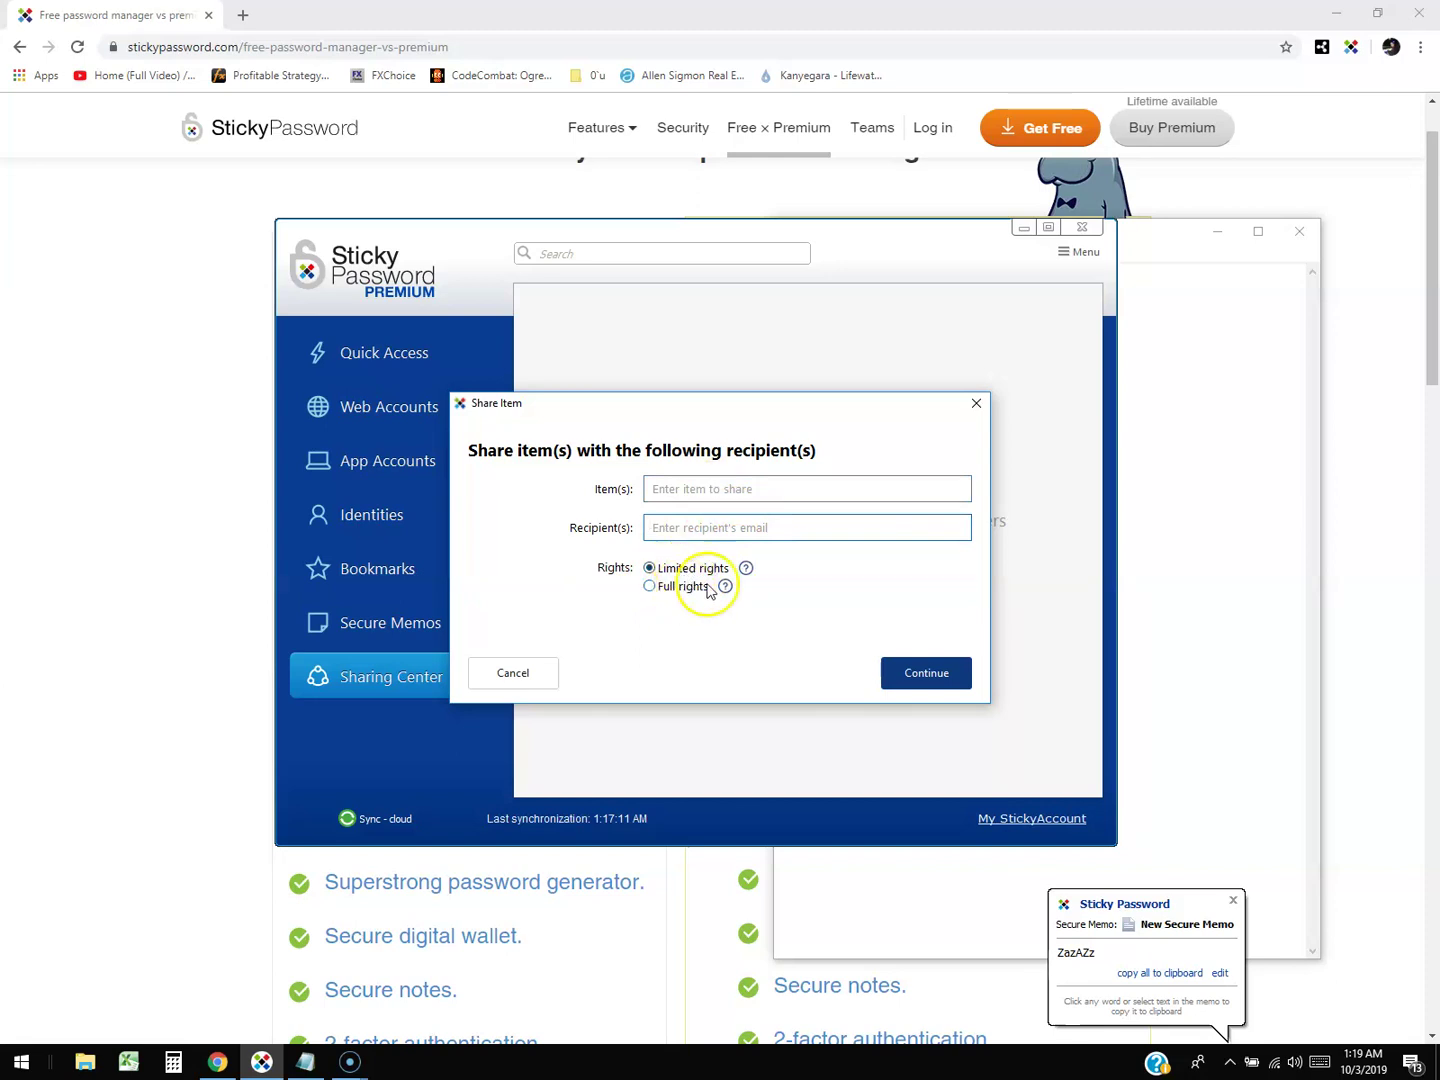
# Read the Limited rights help, toggle Limited and Full rights, then close without sharing.
pyautogui.click(745, 568)
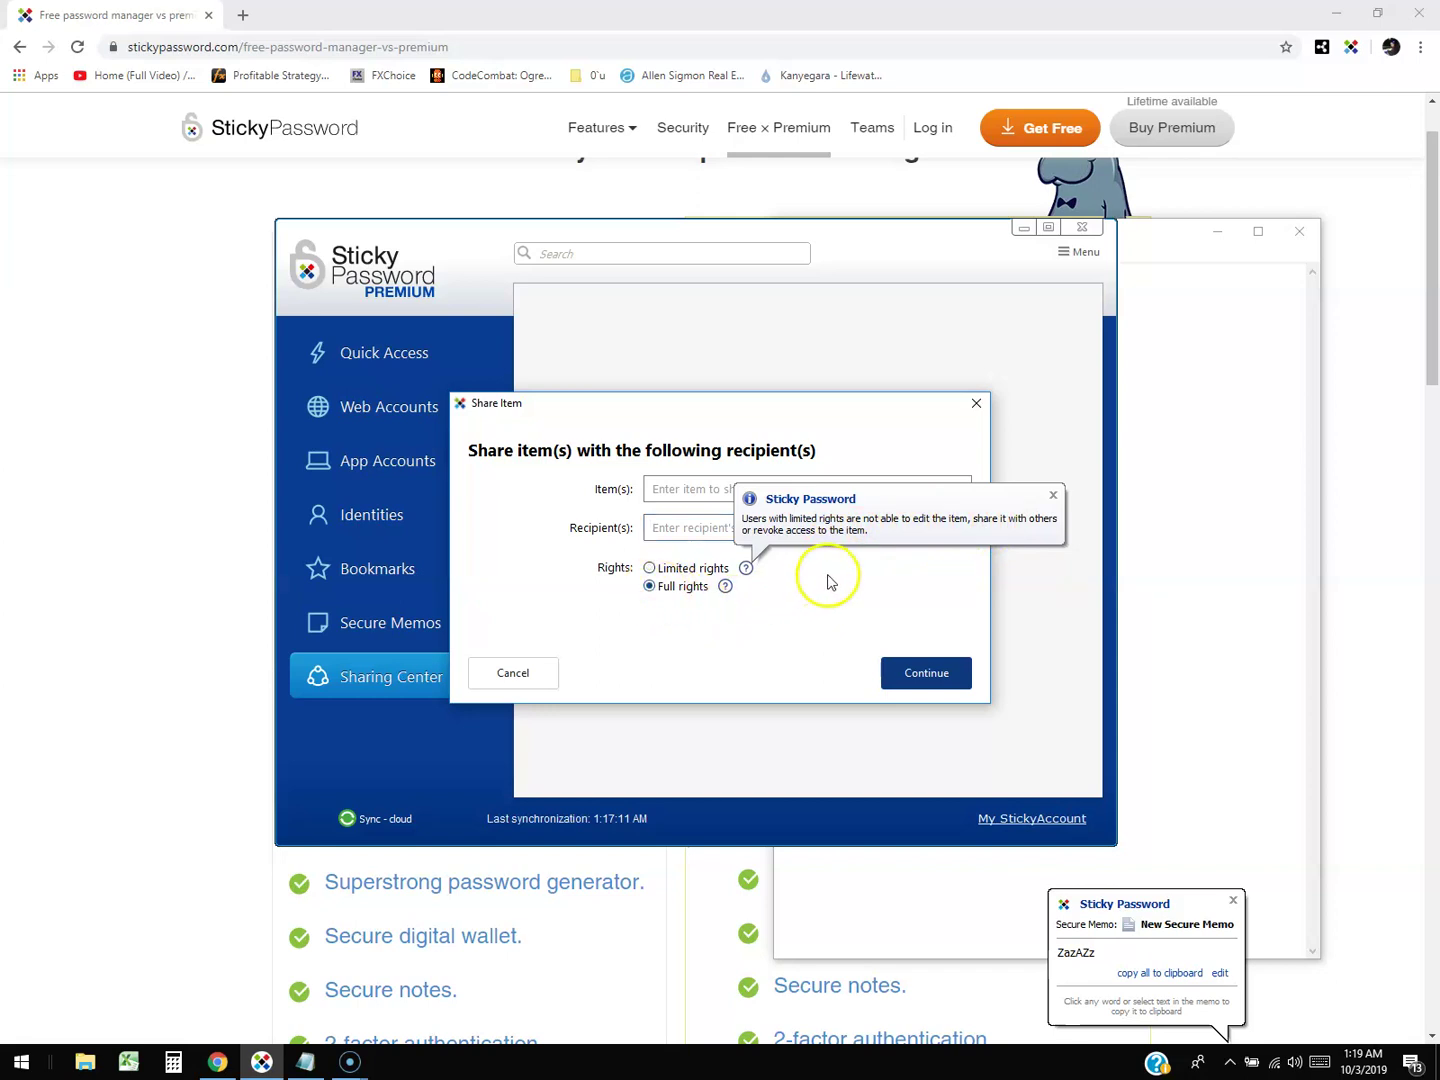
pyautogui.click(1053, 496)
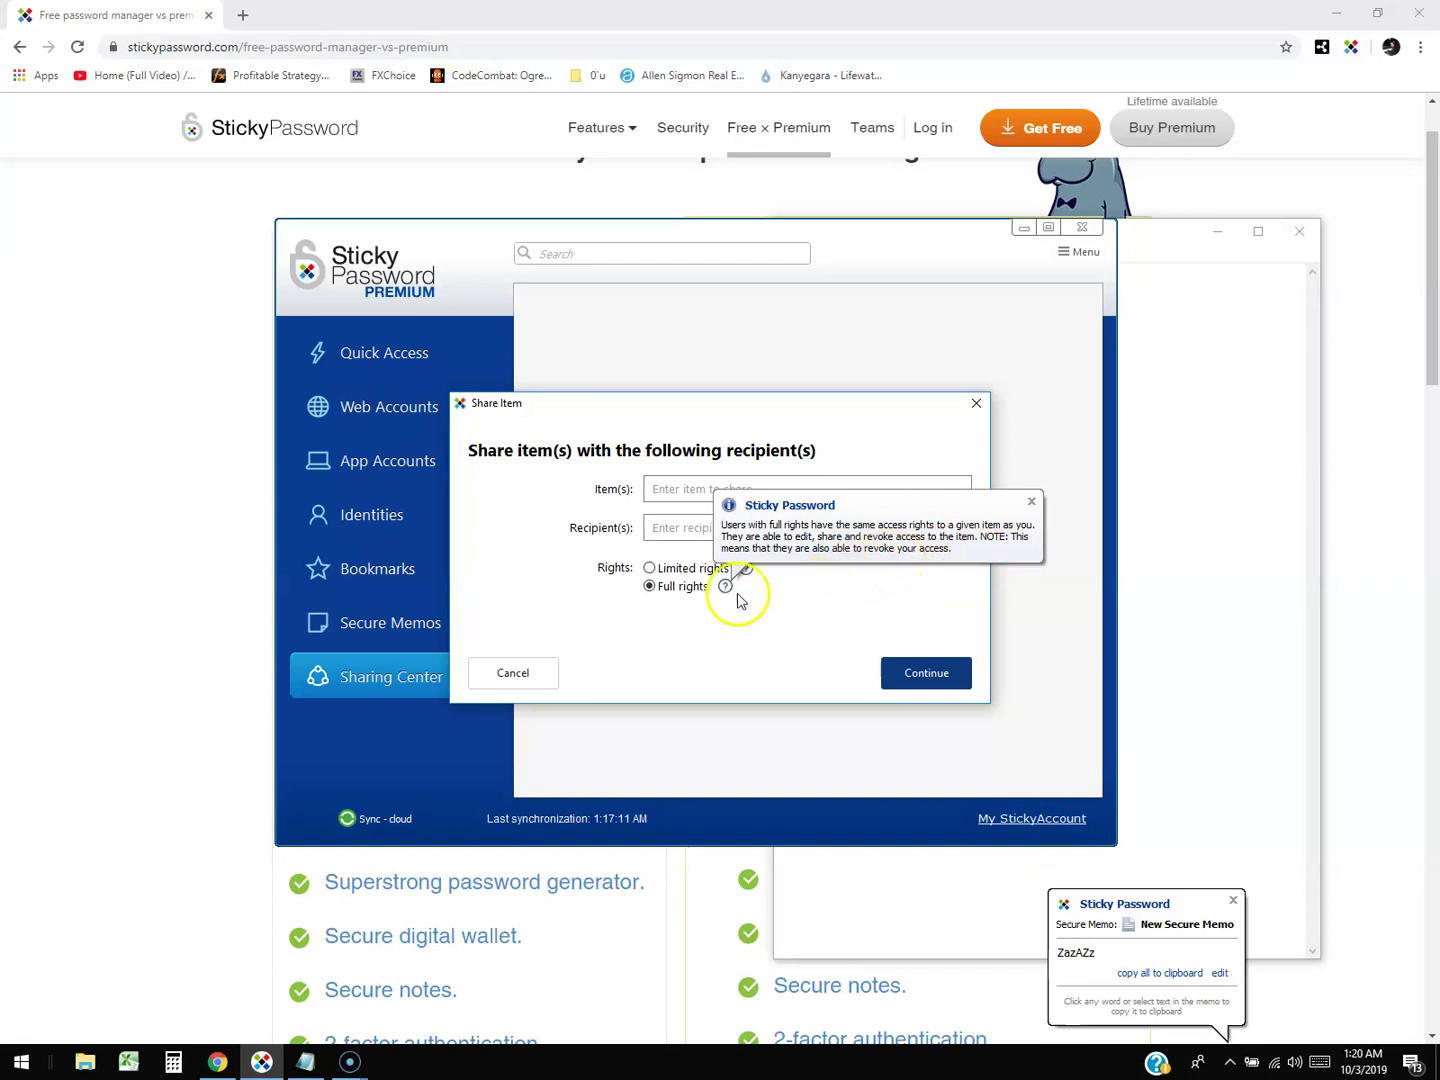
pyautogui.click(658, 576)
pyautogui.click(660, 586)
pyautogui.click(974, 402)
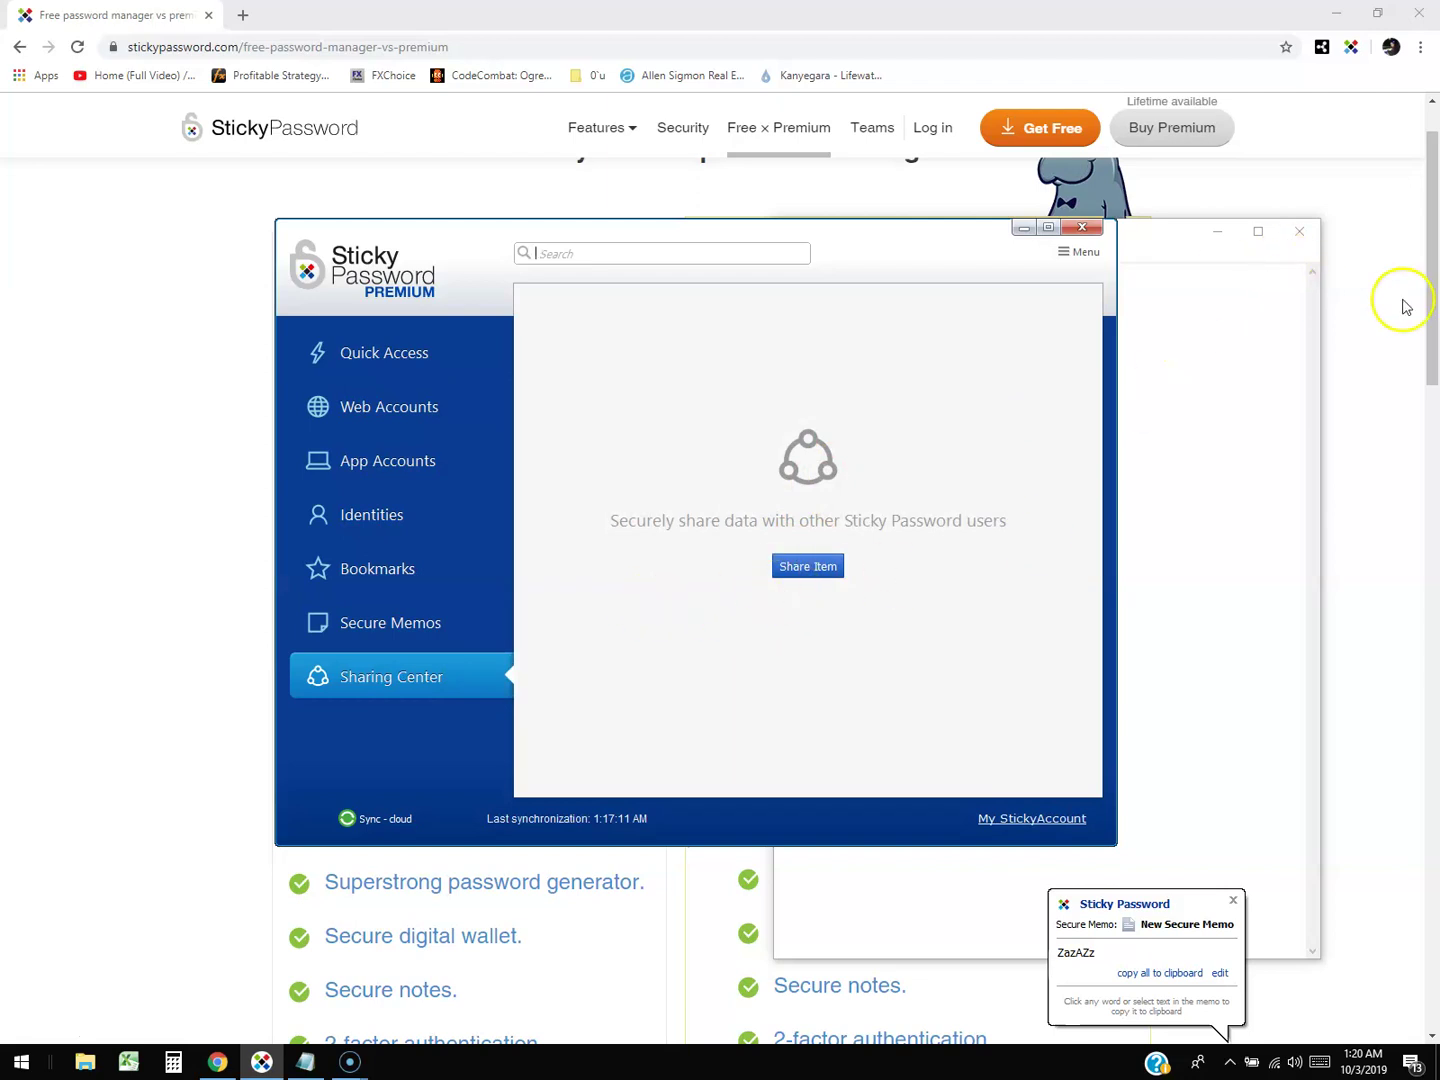
# Return to Chrome's Free x Premium page and scroll through the Premium-only features list.
pyautogui.click(1334, 315)
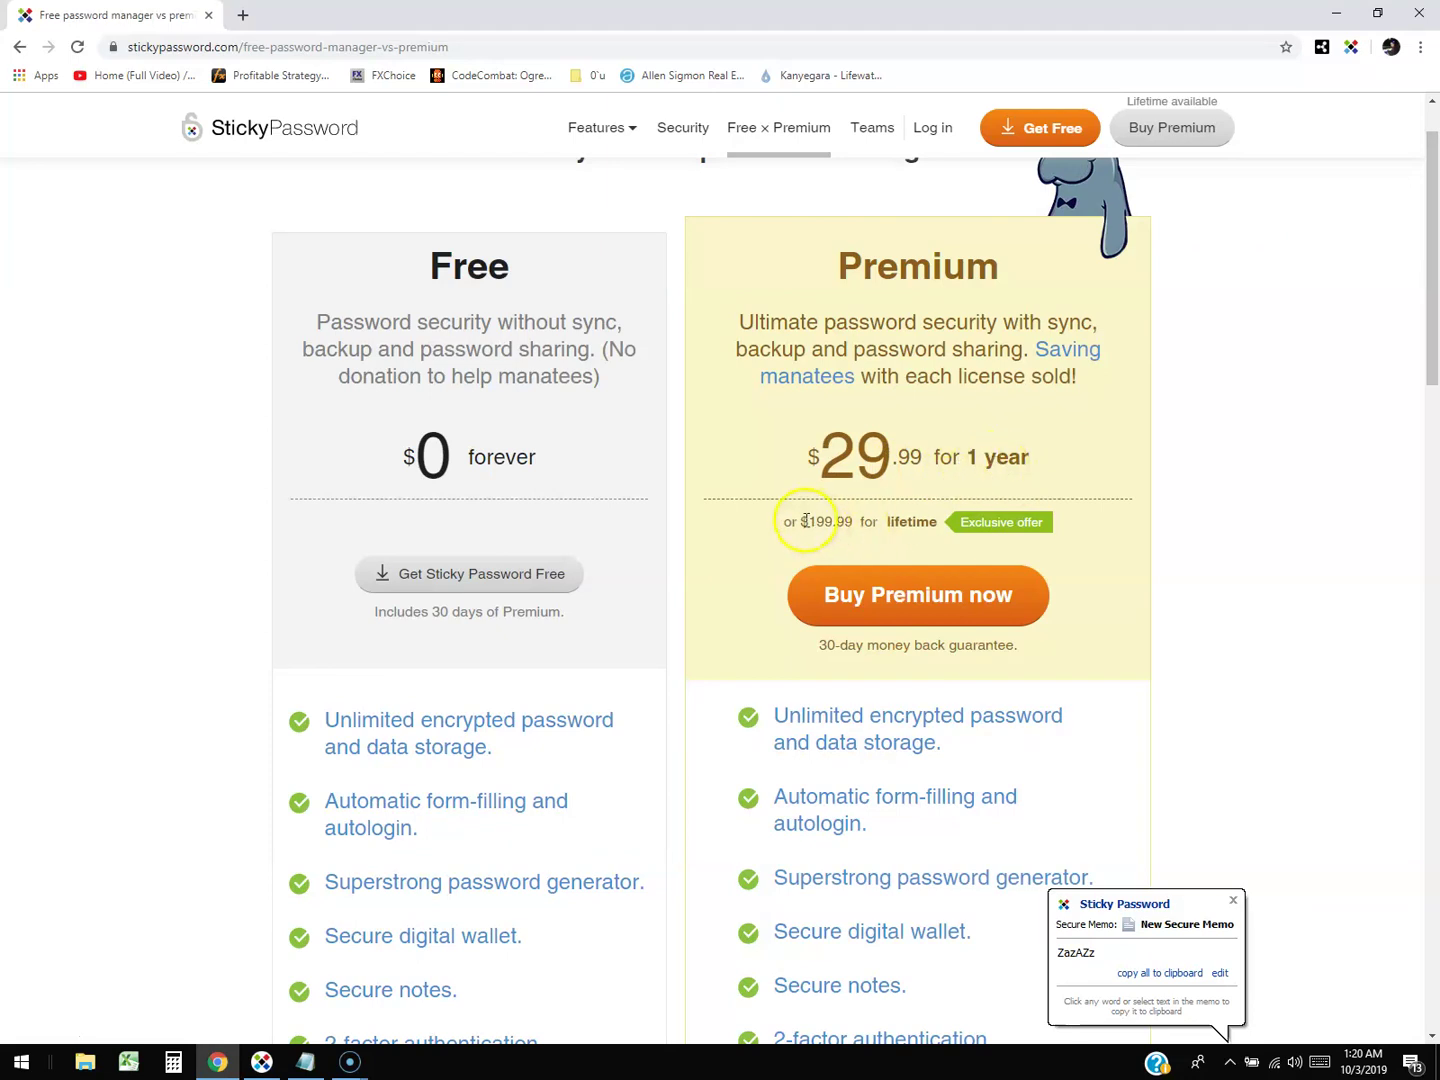
pyautogui.click(869, 521)
pyautogui.scroll(-3, 1306, 548)
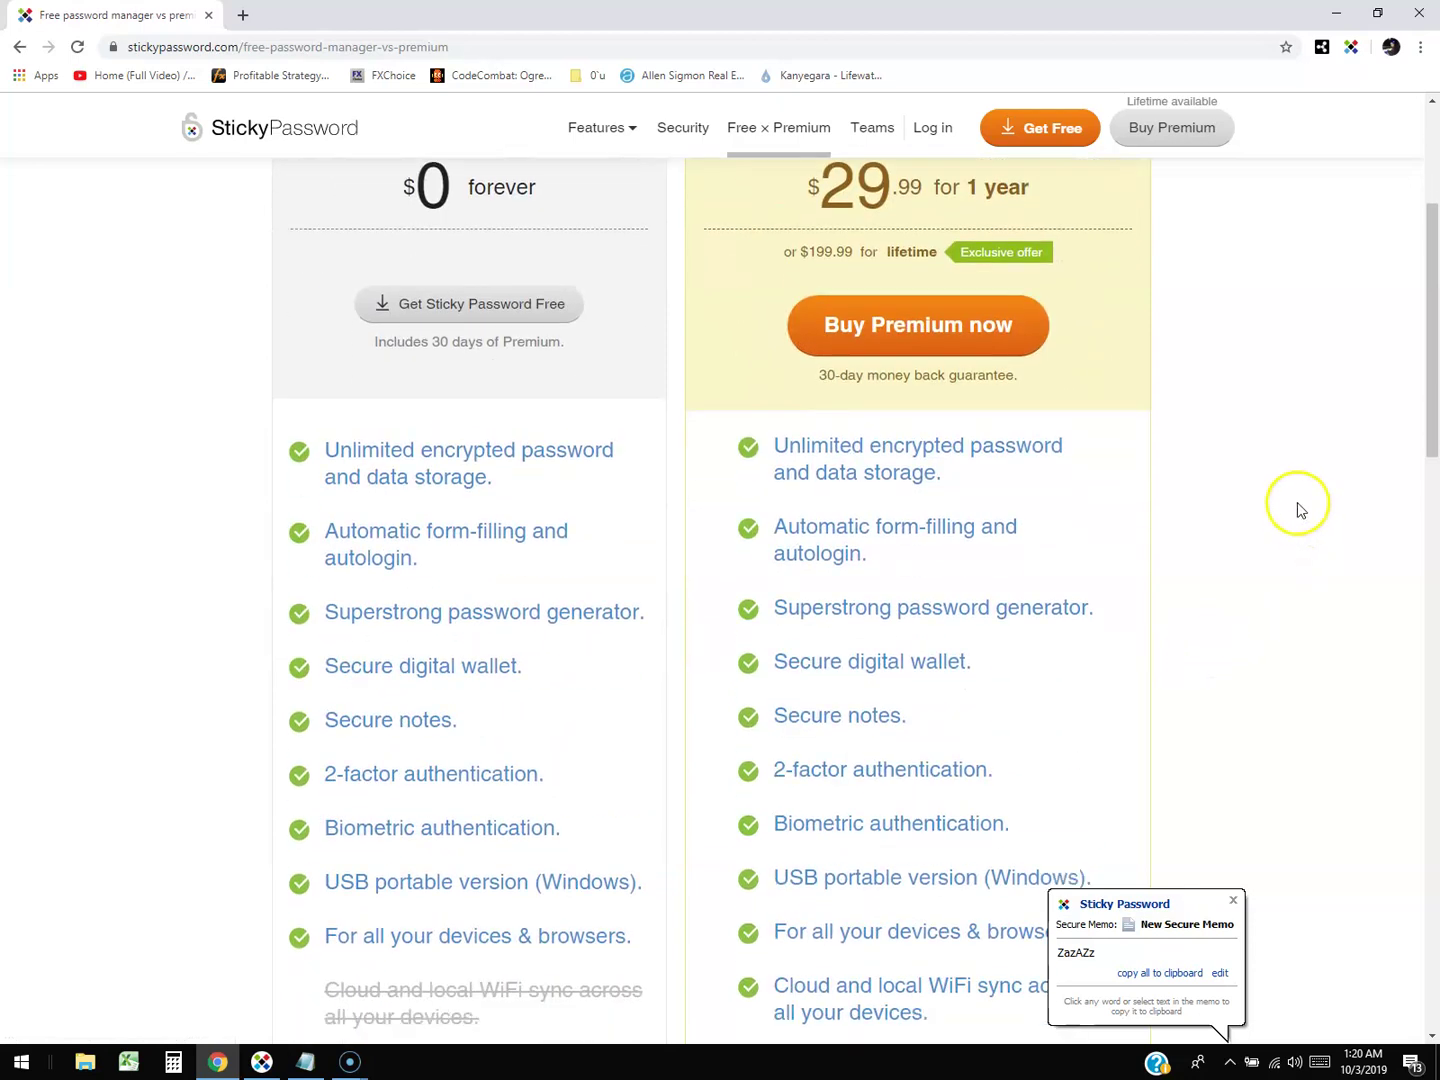
pyautogui.scroll(-1, 1078, 655)
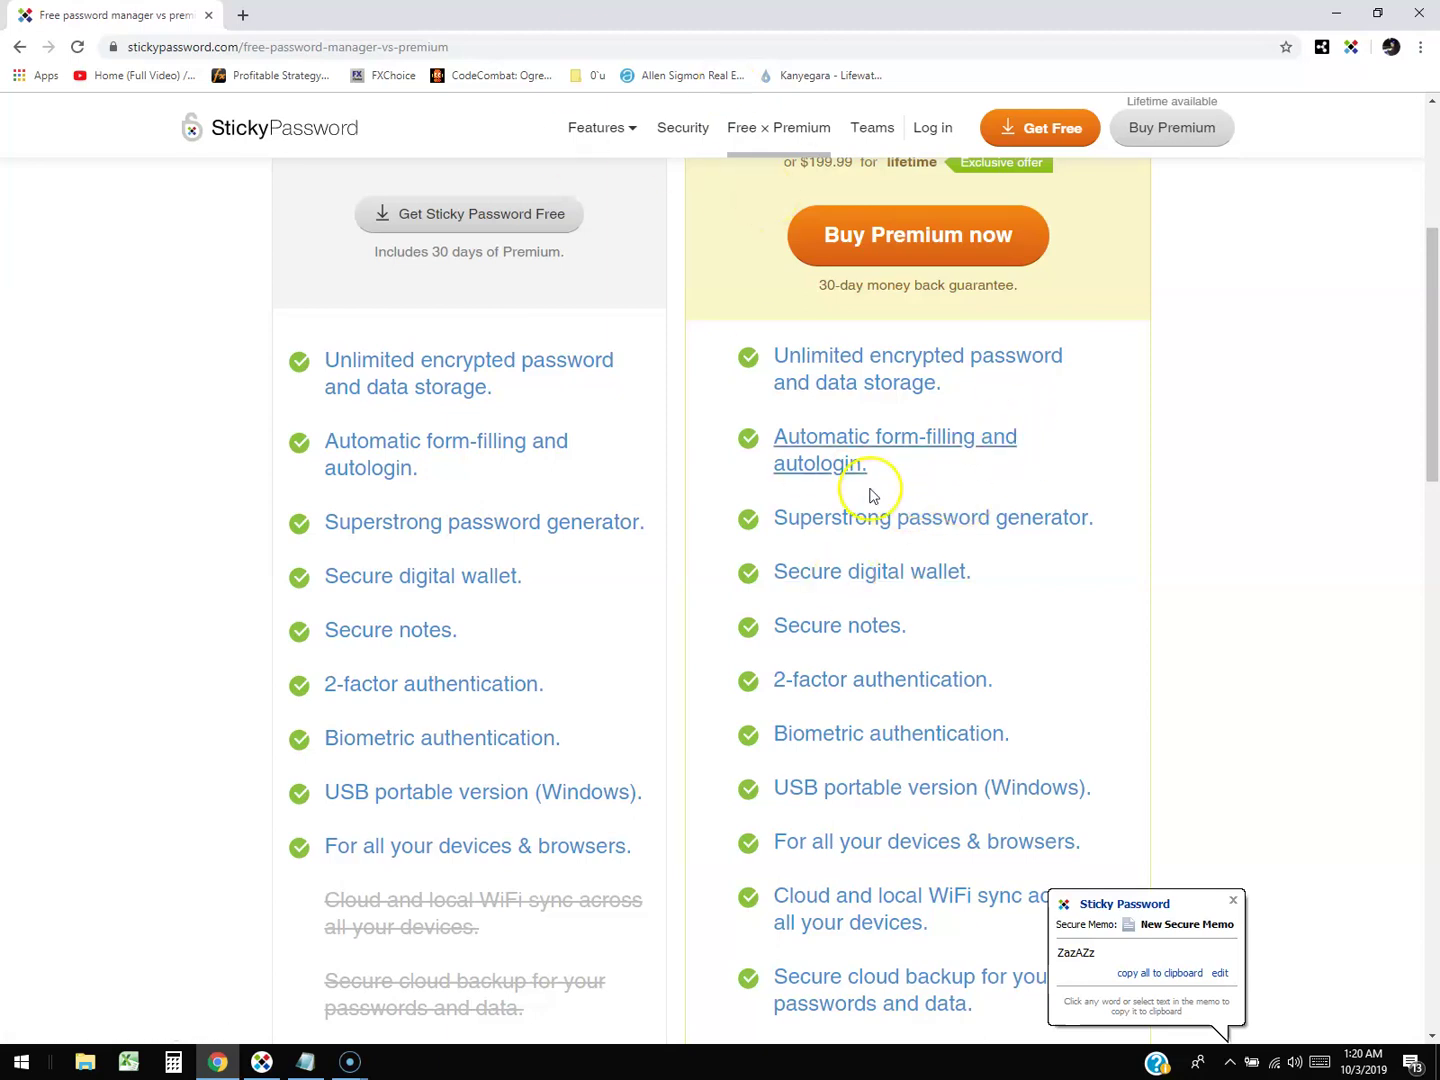
pyautogui.scroll(-1, 990, 590)
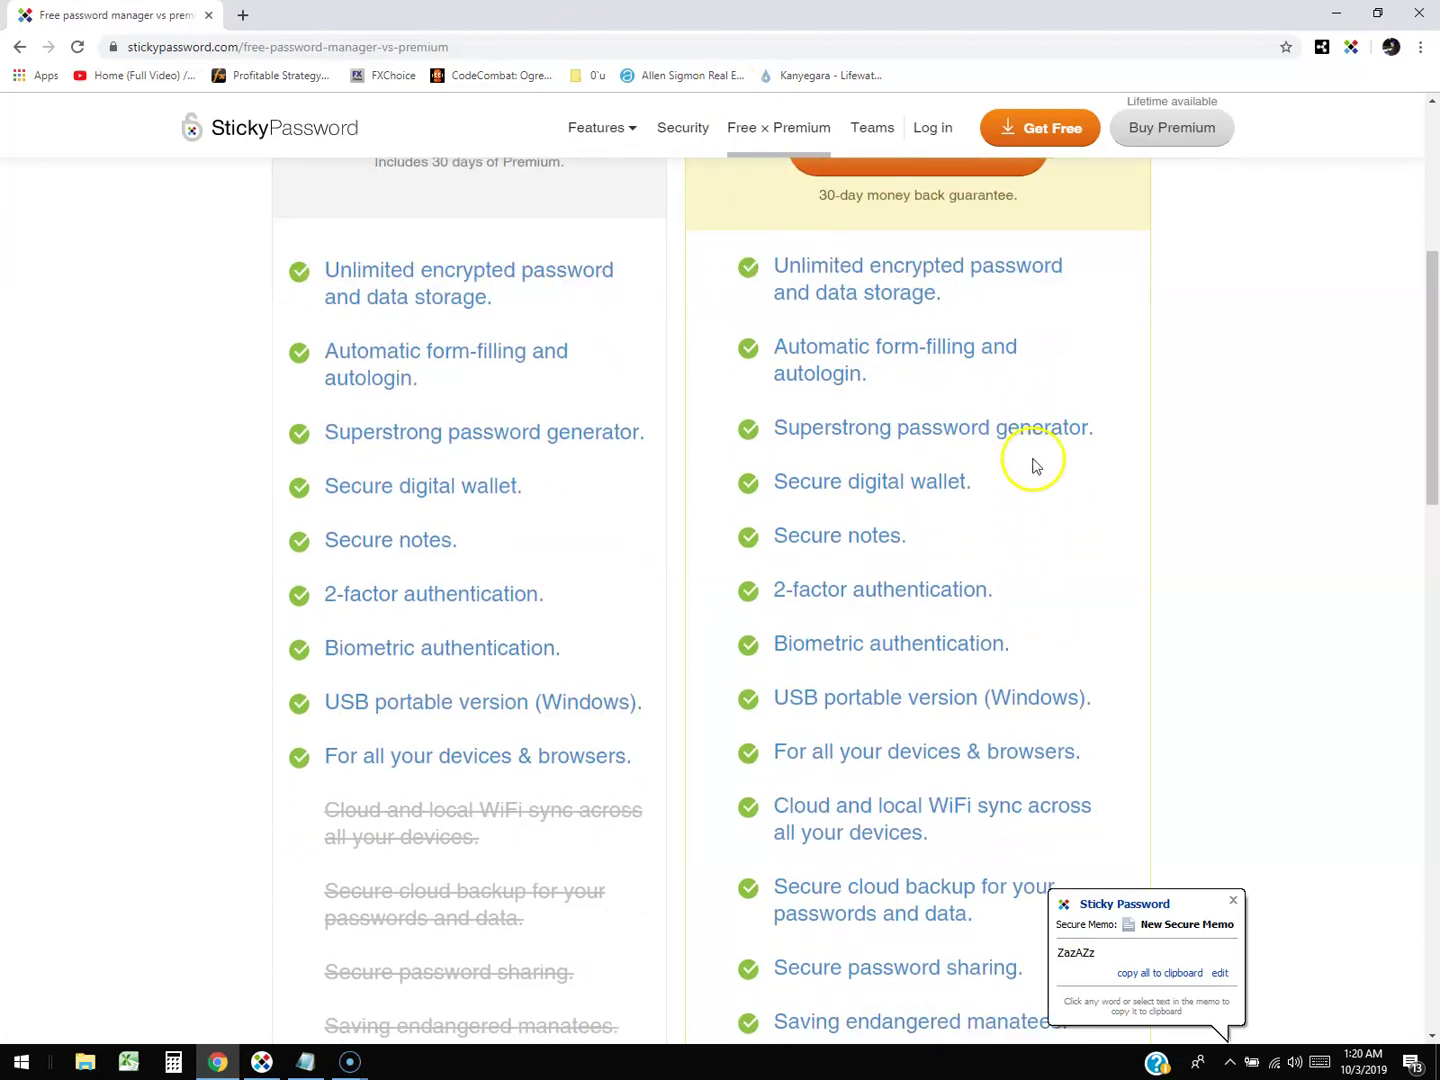
# Bring Sticky Password back to its Quick Access list and open Menu > Tools.
pyautogui.click(262, 1062)
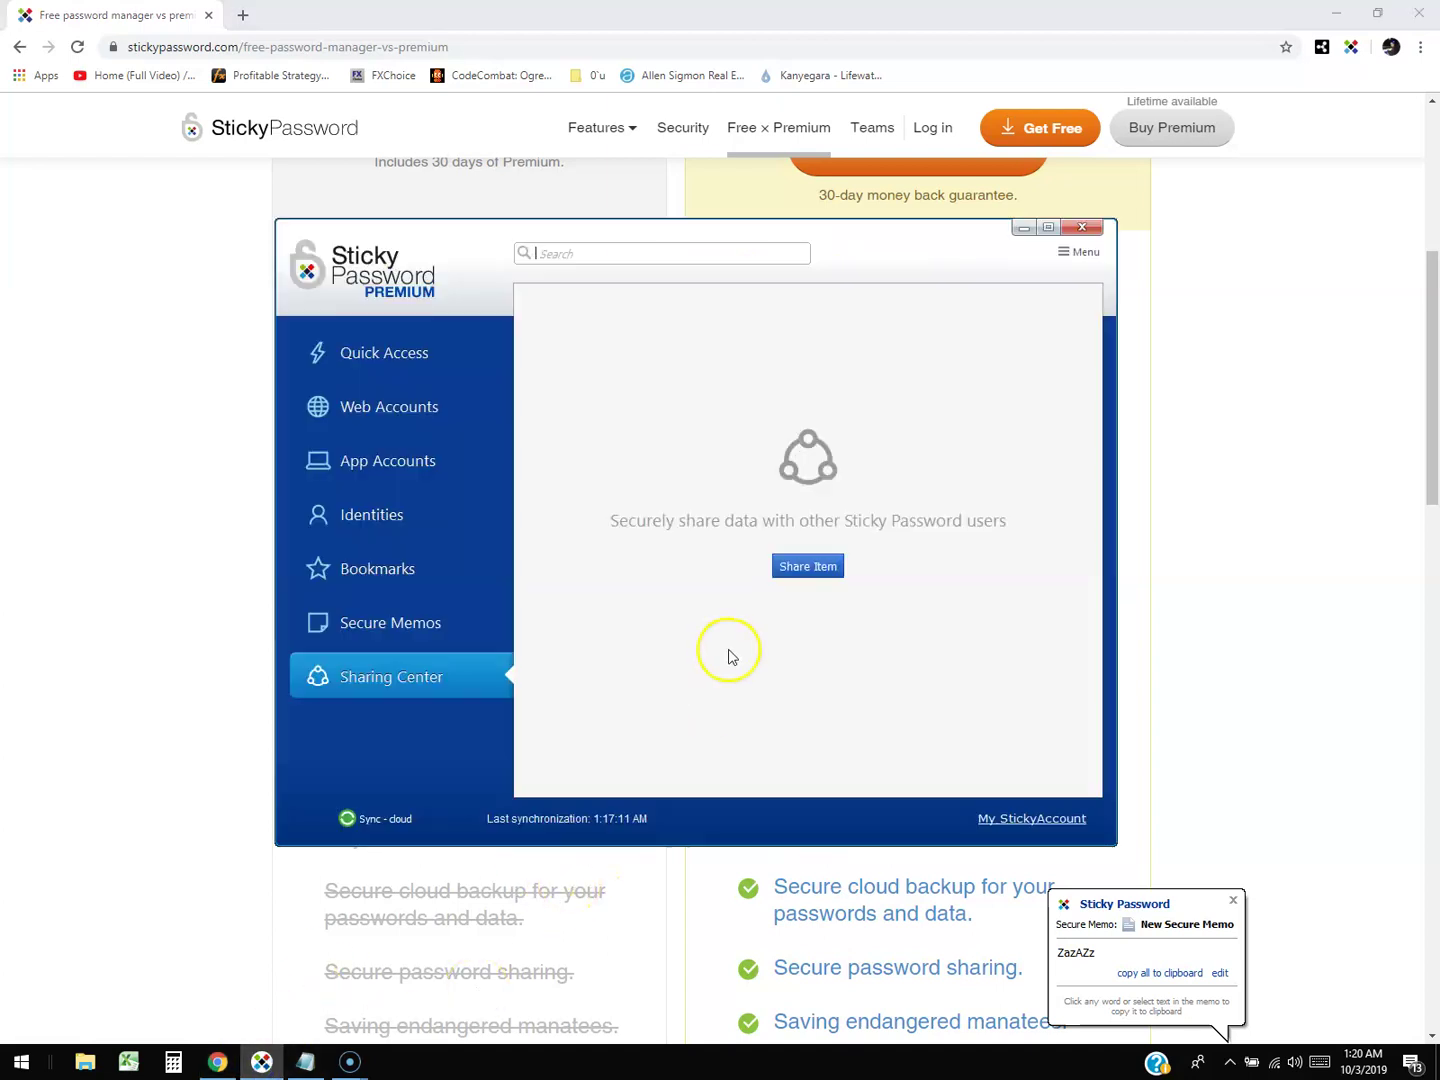
pyautogui.click(392, 365)
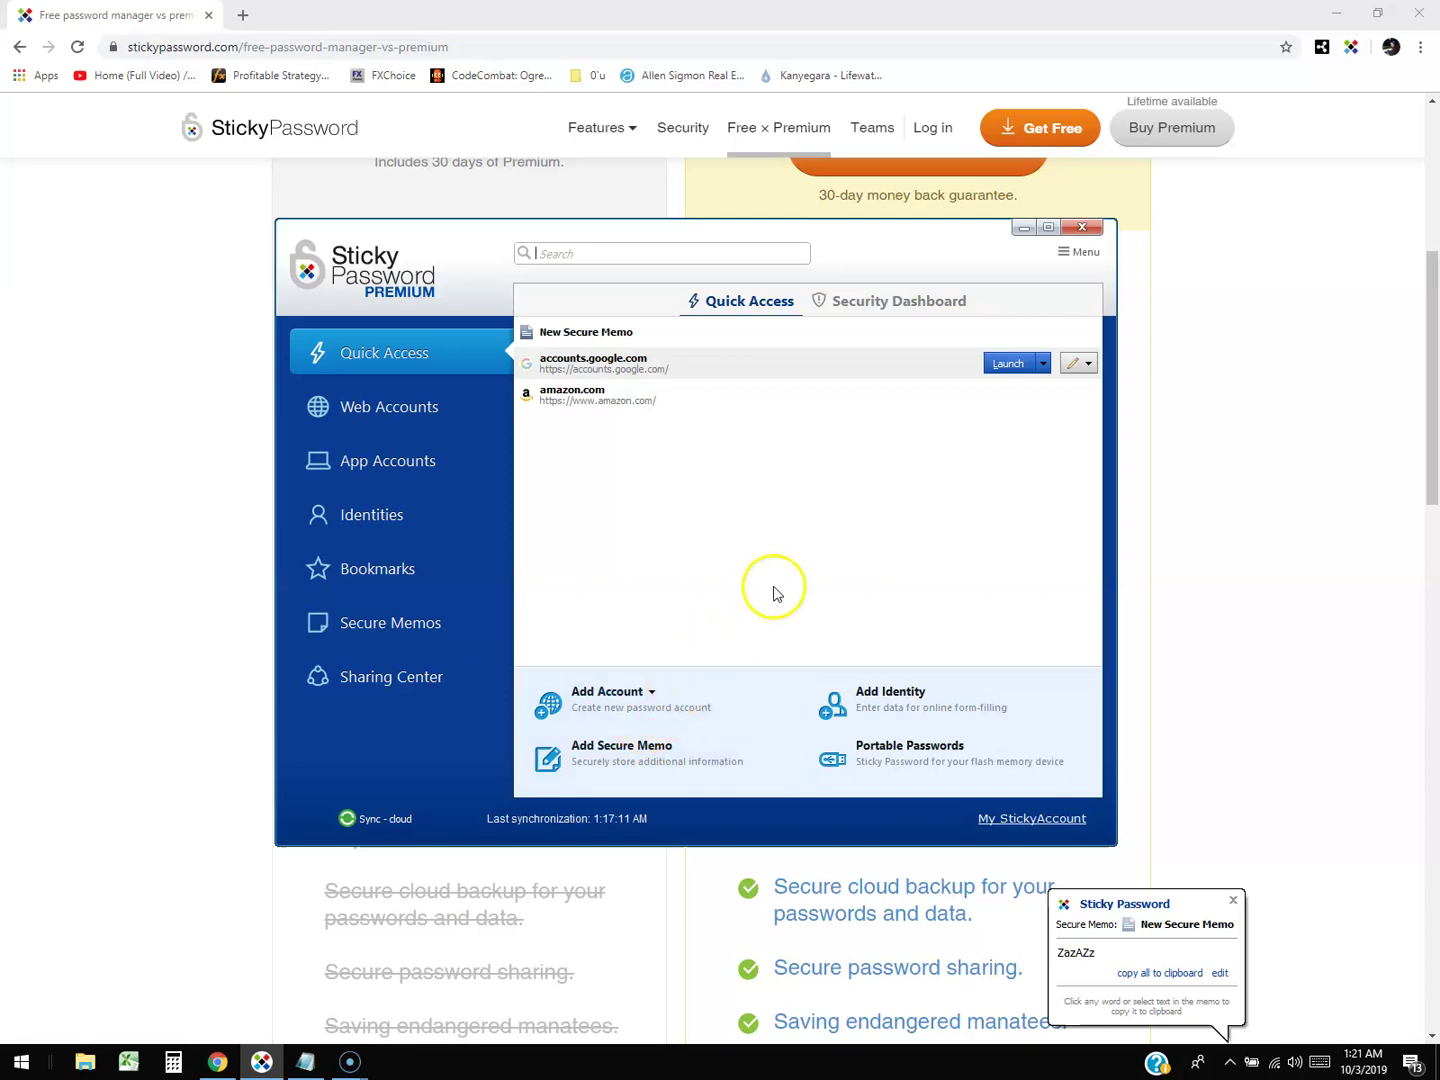
pyautogui.click(349, 1063)
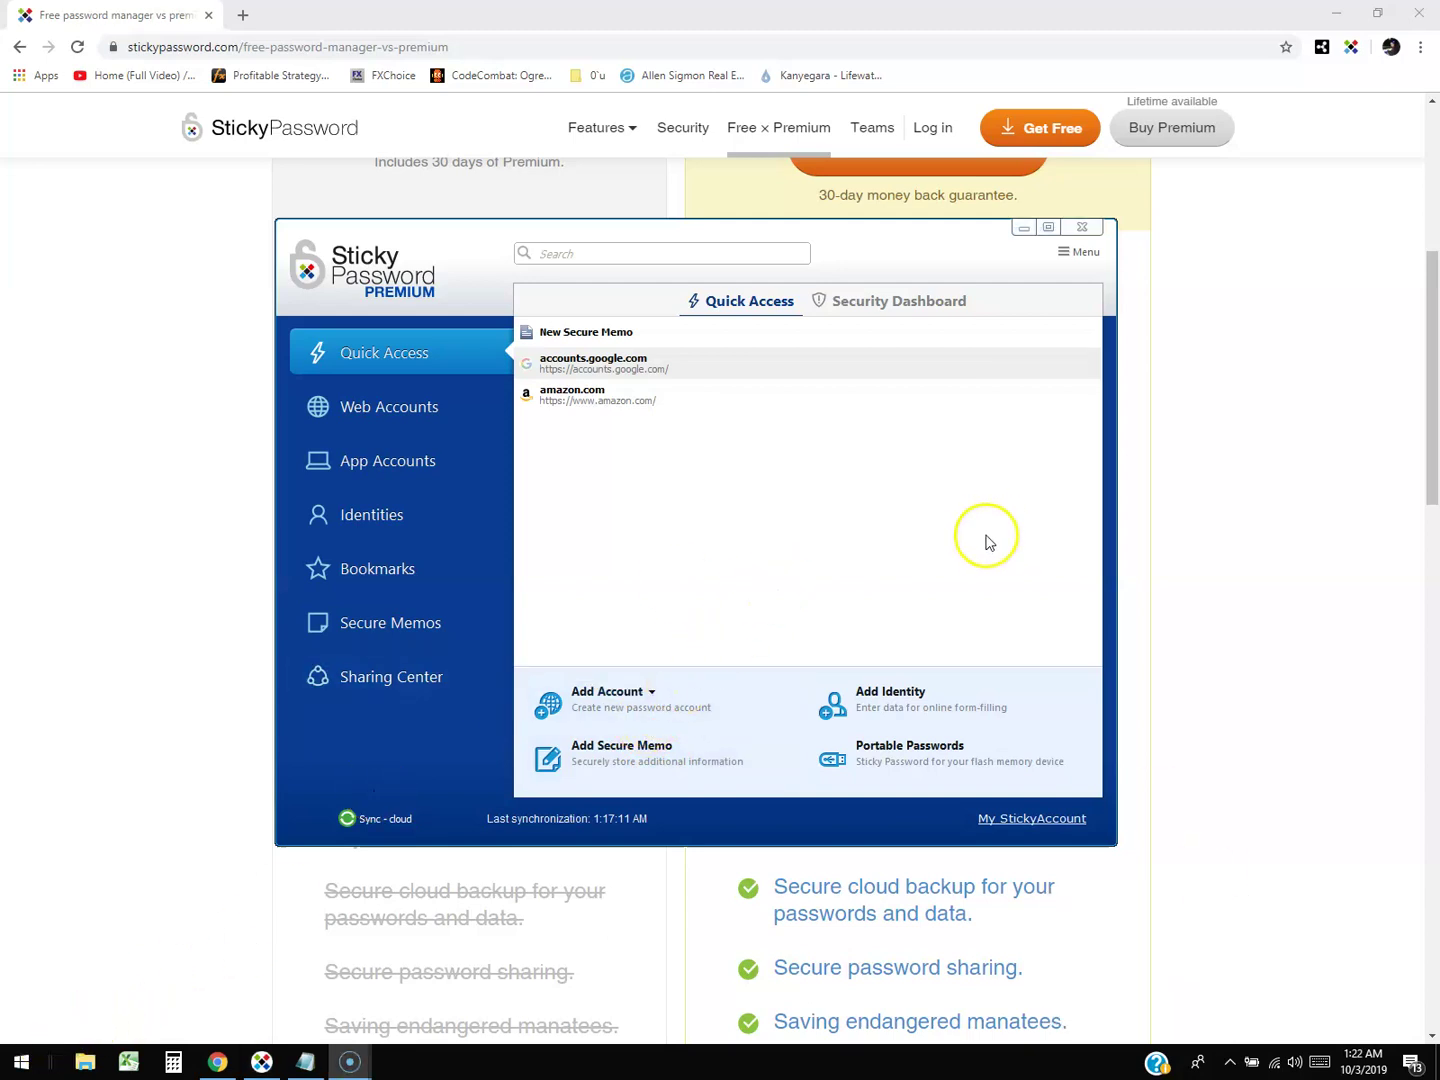
pyautogui.click(1067, 262)
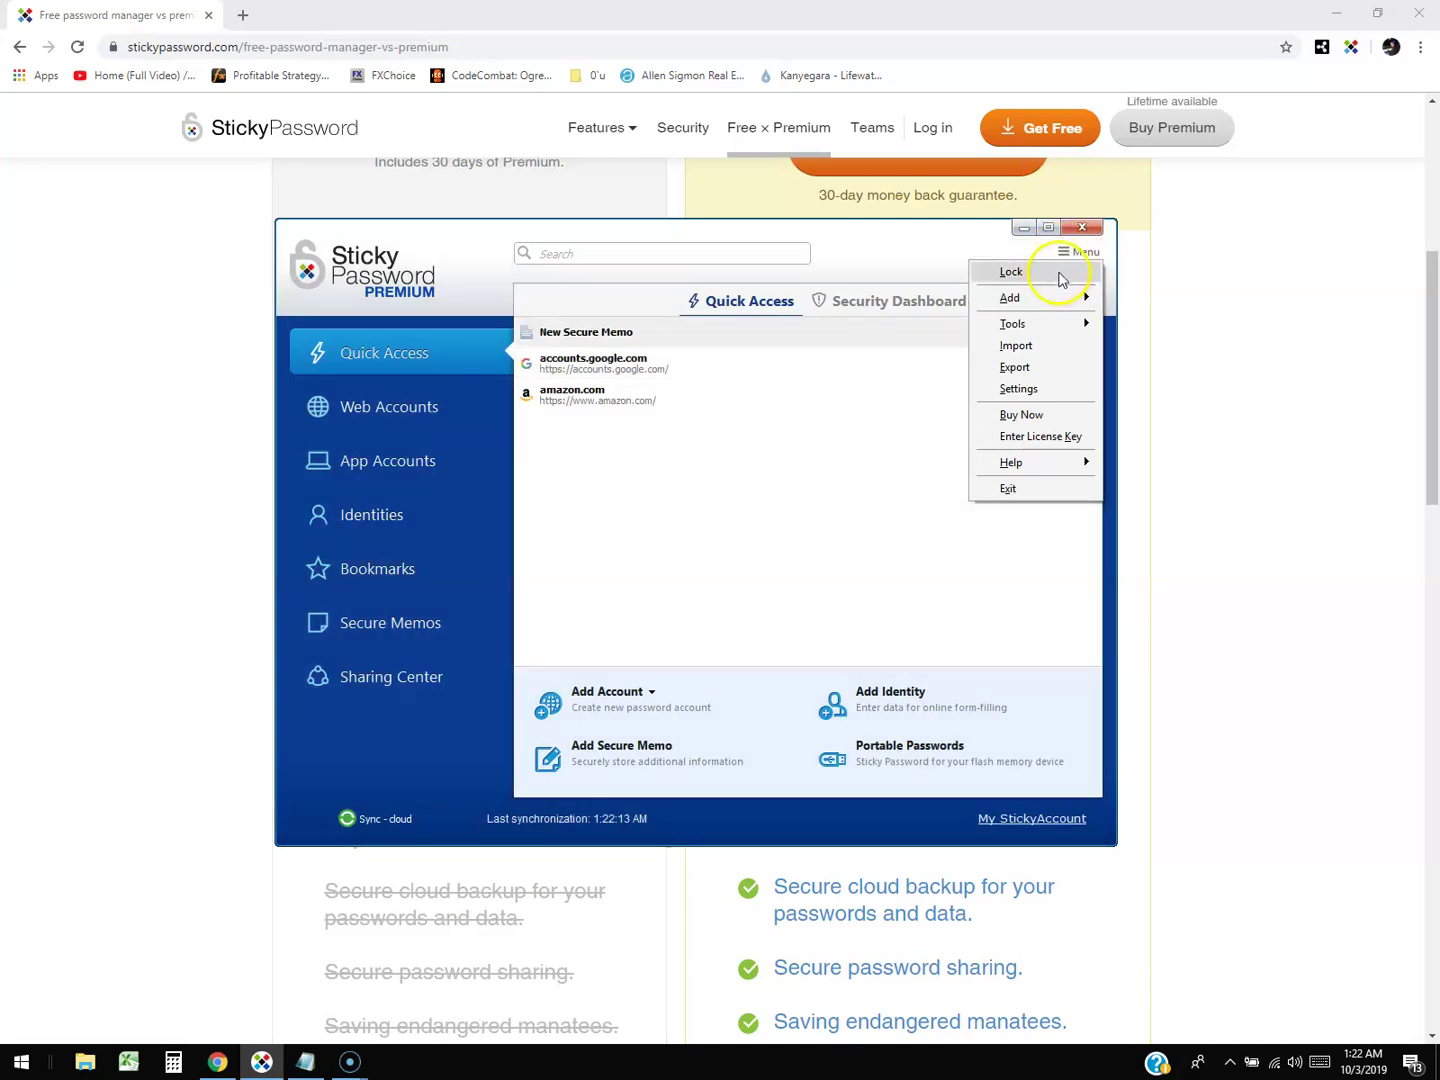
pyautogui.moveTo(1040, 323)
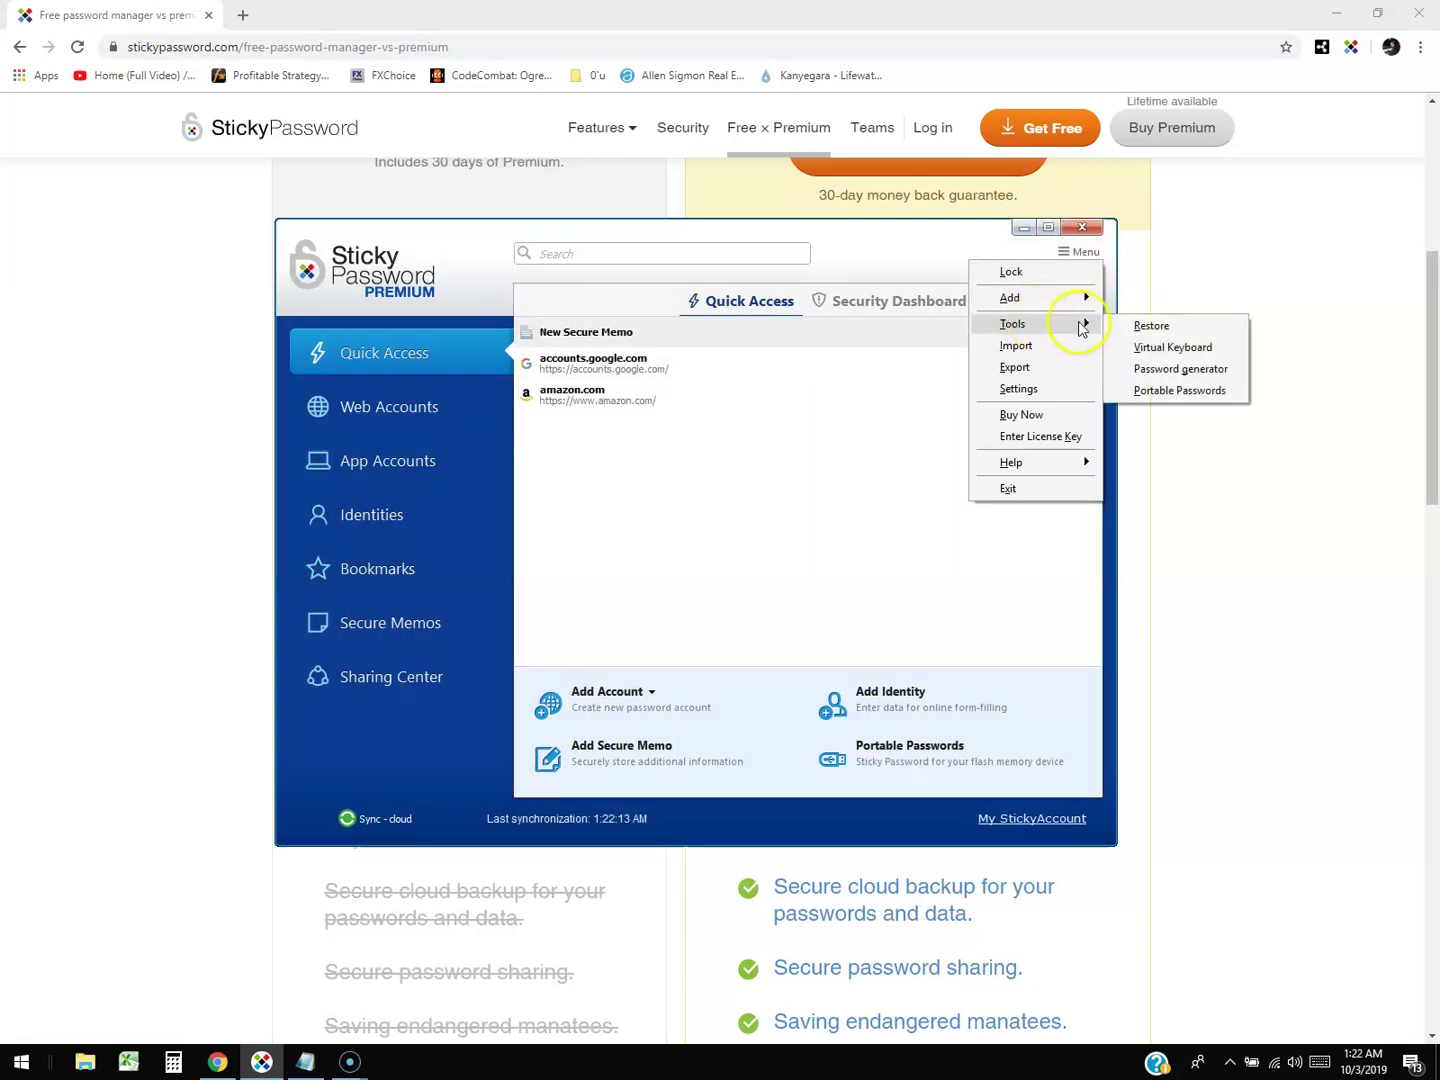
# Open the Password generator, centre it, set length to 8, and expand Advanced options.
pyautogui.click(1181, 370)
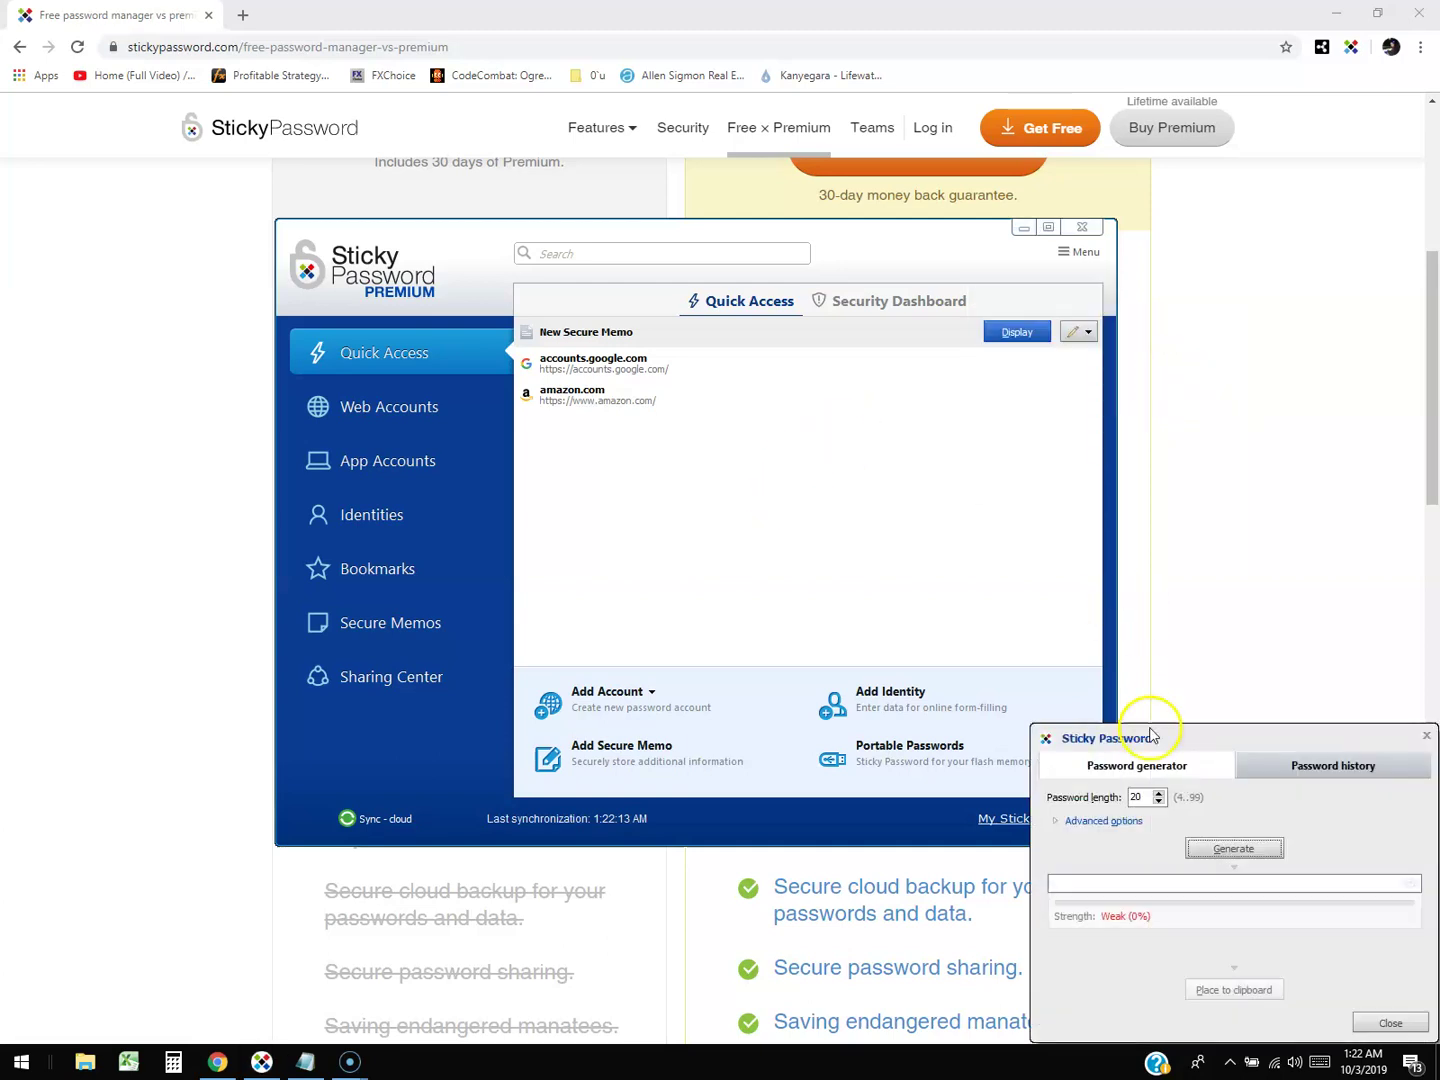
pyautogui.moveTo(1151, 736); pyautogui.dragTo(607, 369)
pyautogui.click(649, 512)
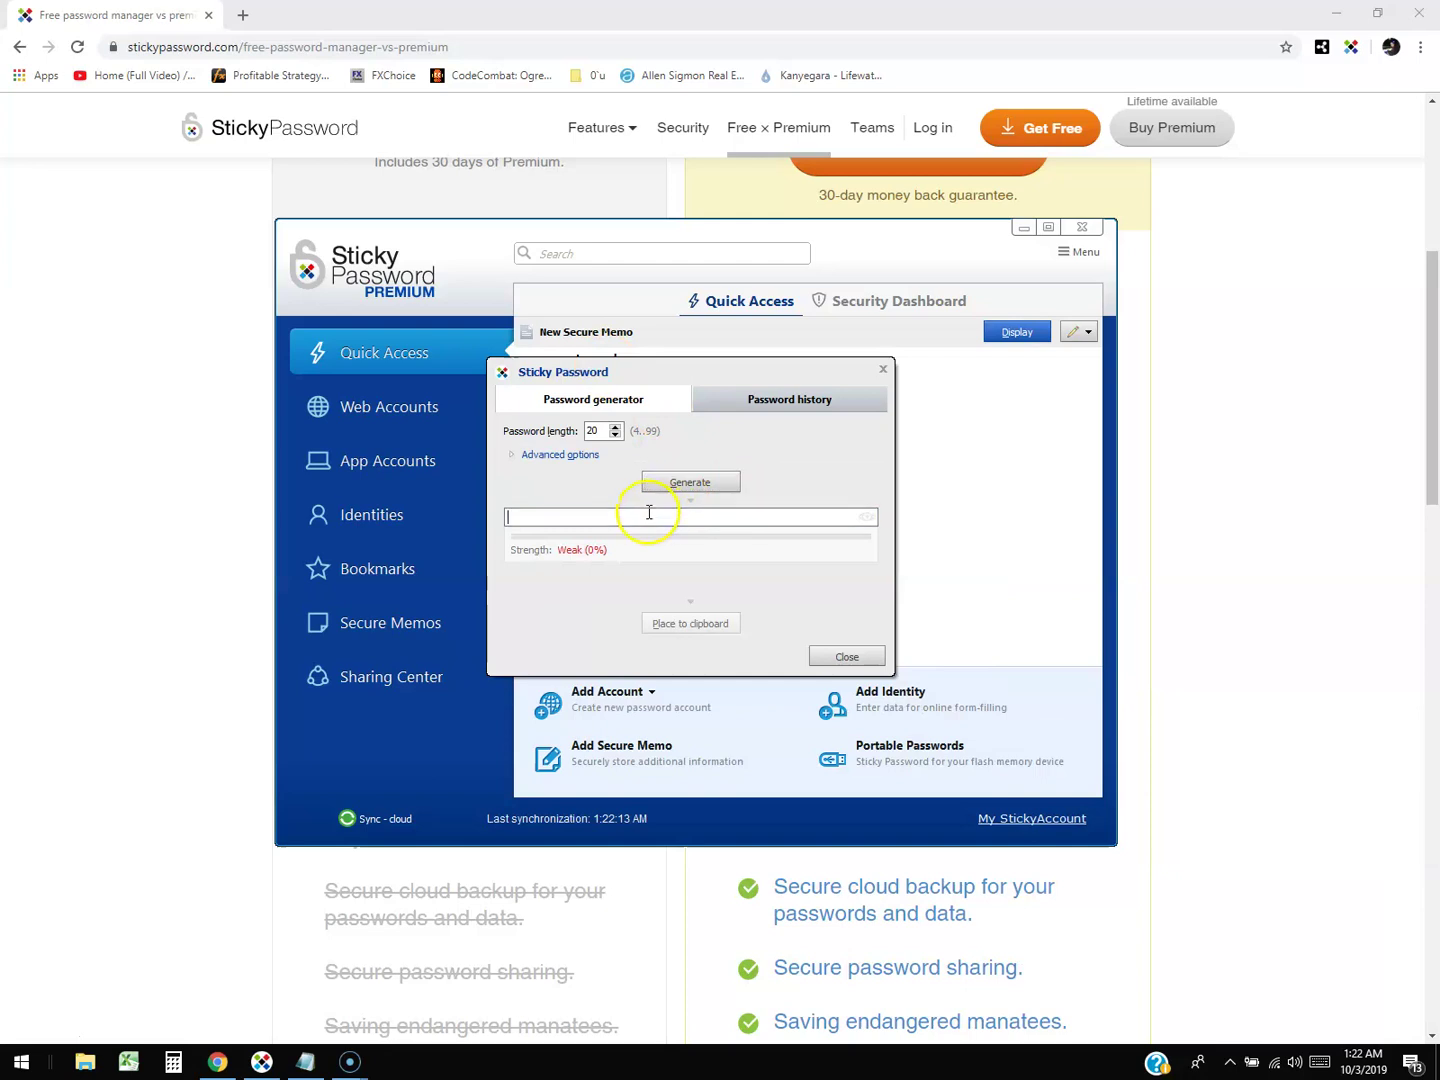
pyautogui.doubleClick(615, 437)
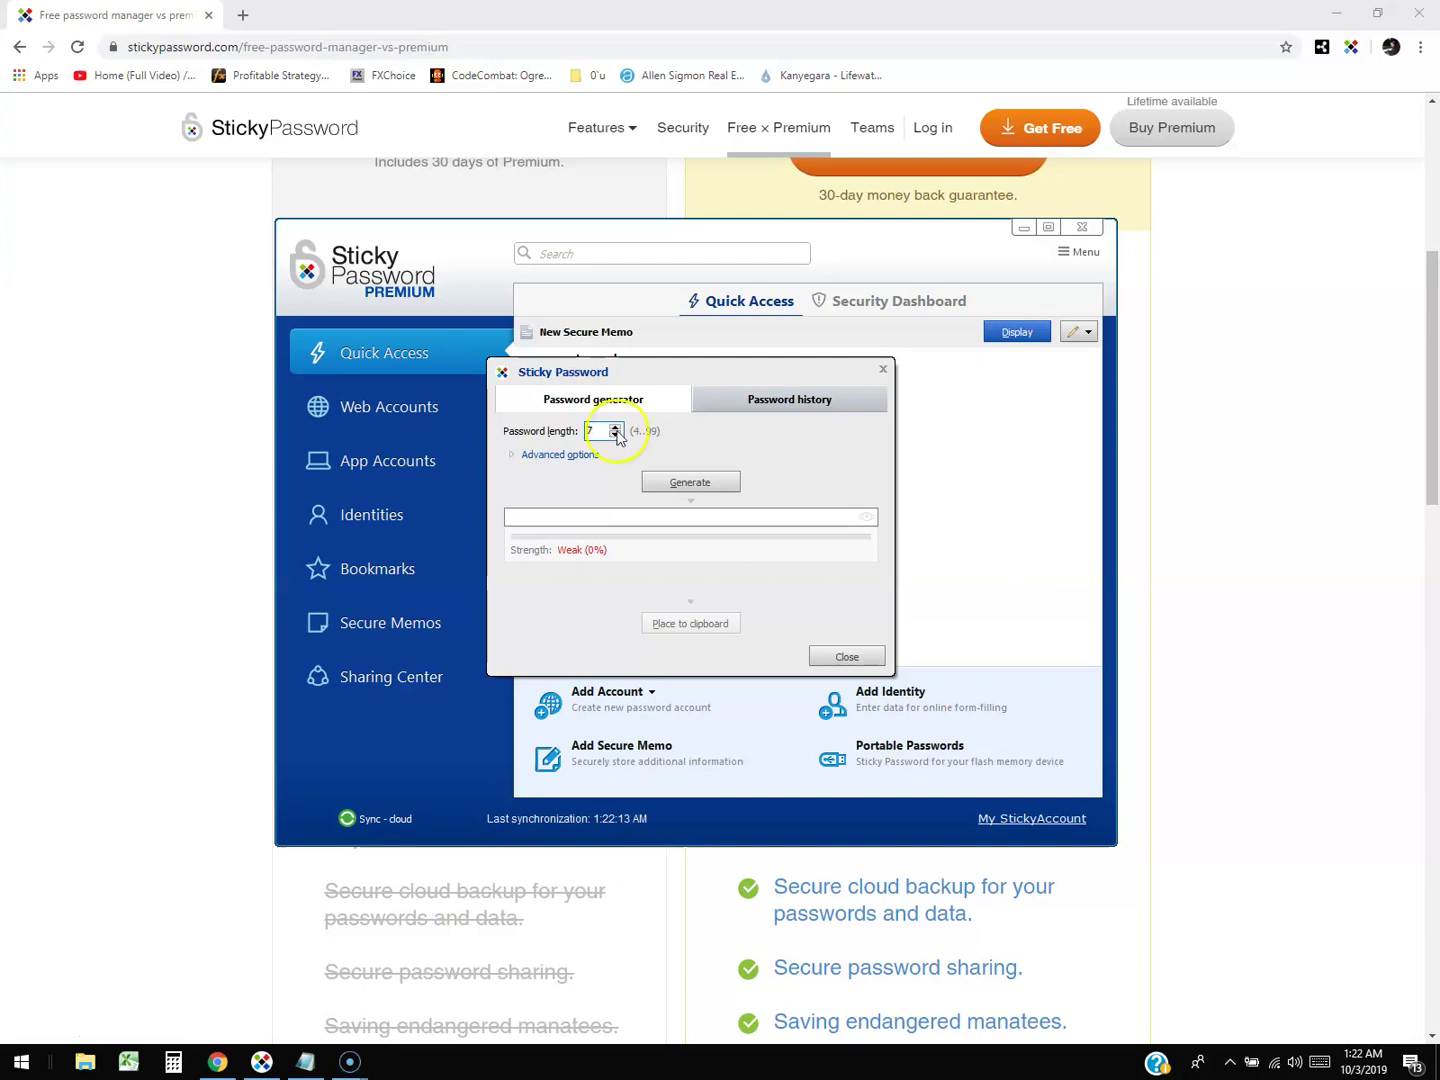
pyautogui.click(583, 455)
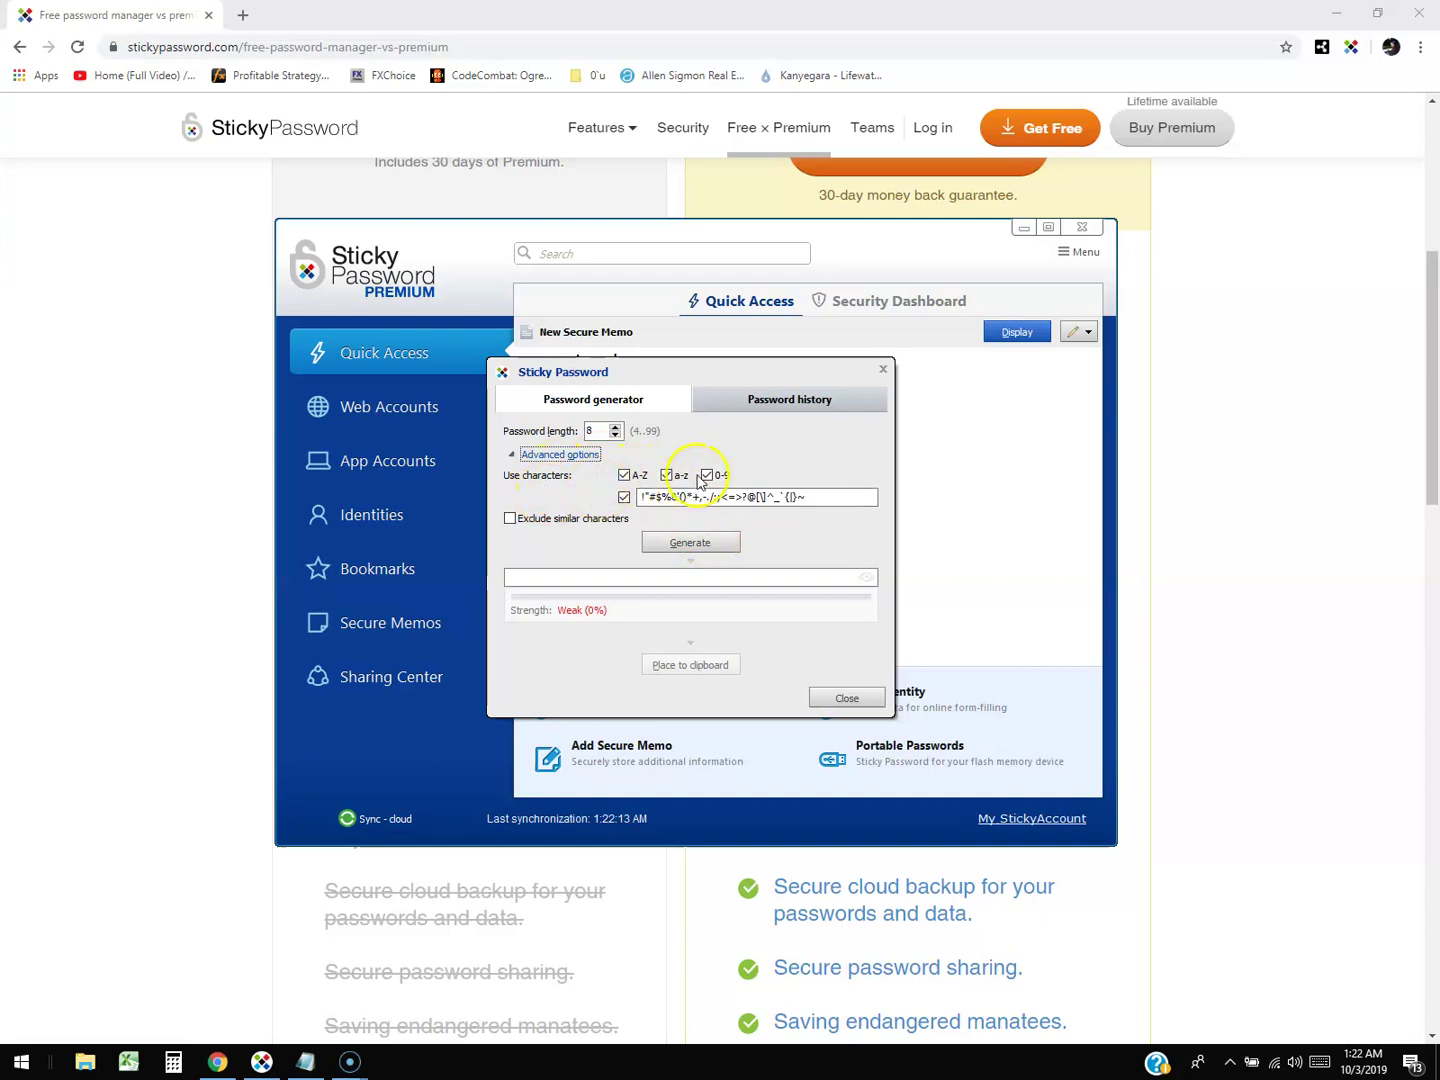
# Generate and reveal an 8-character password, regenerate it twice, and copy it to the clipboard.
pyautogui.click(704, 542)
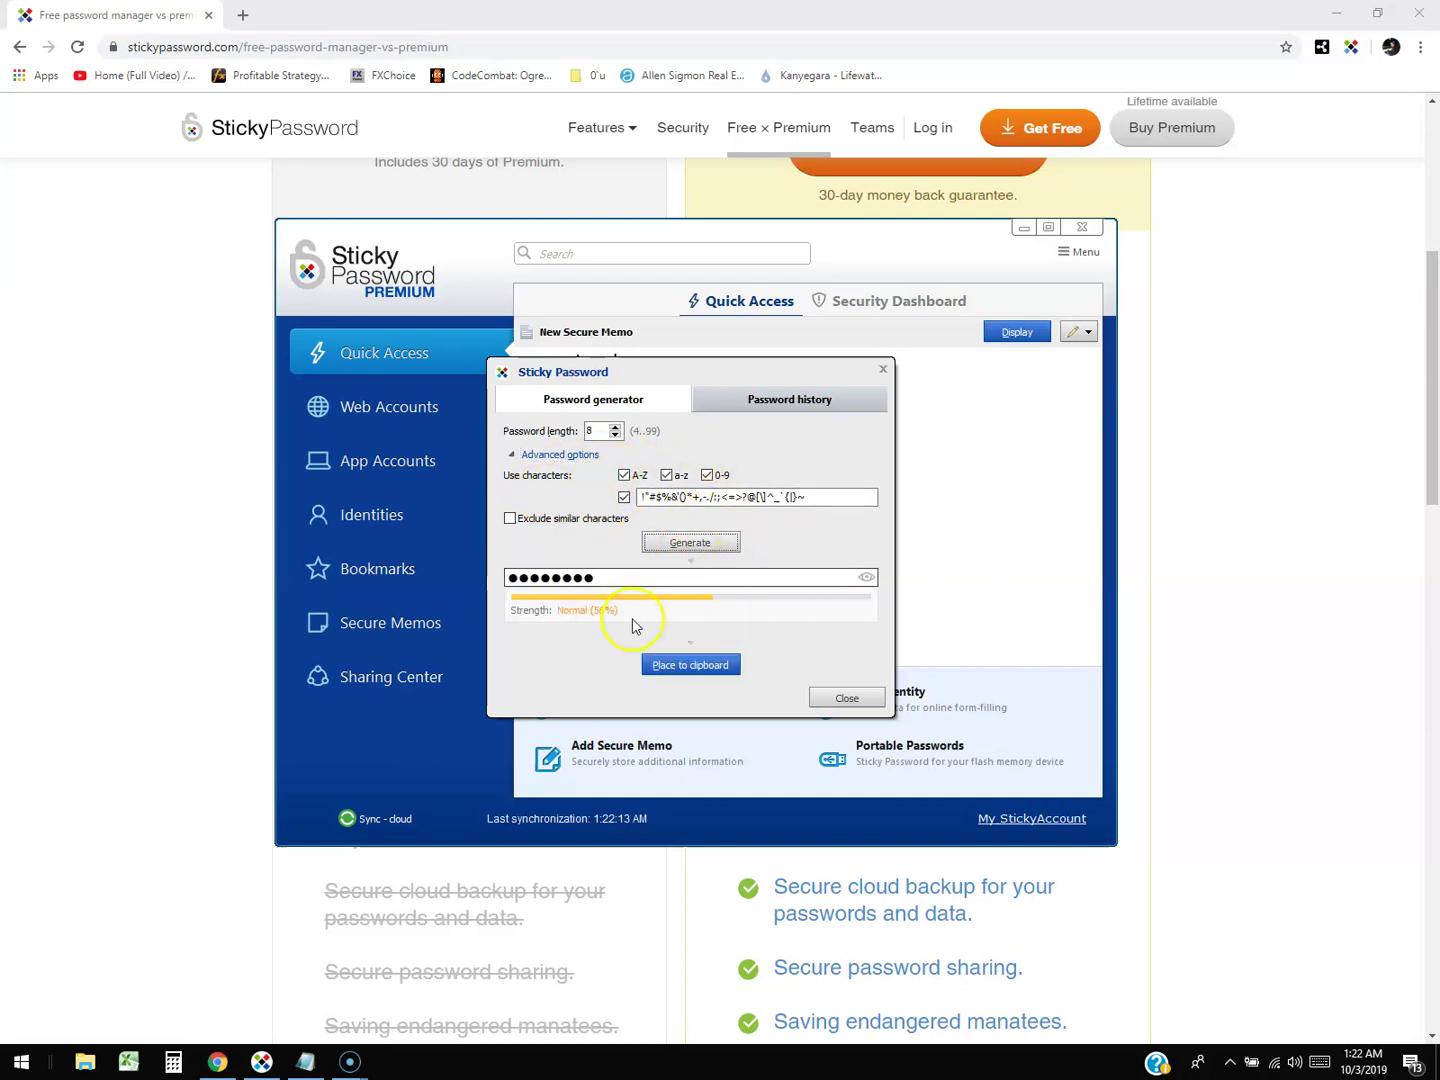
pyautogui.click(866, 581)
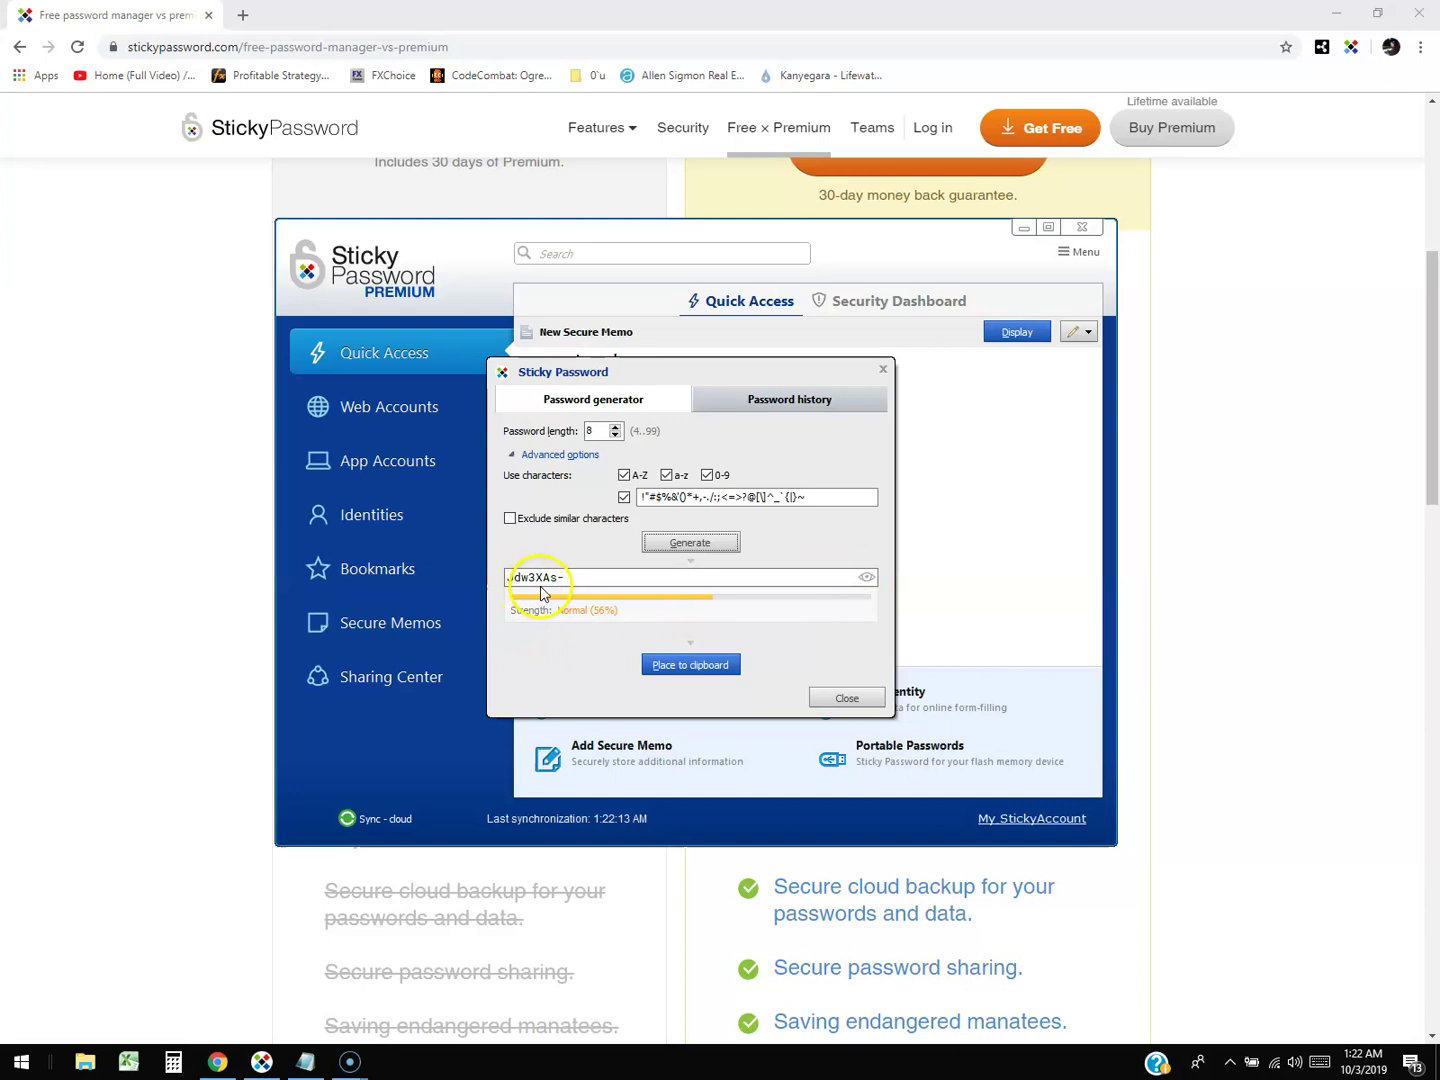
pyautogui.click(718, 547)
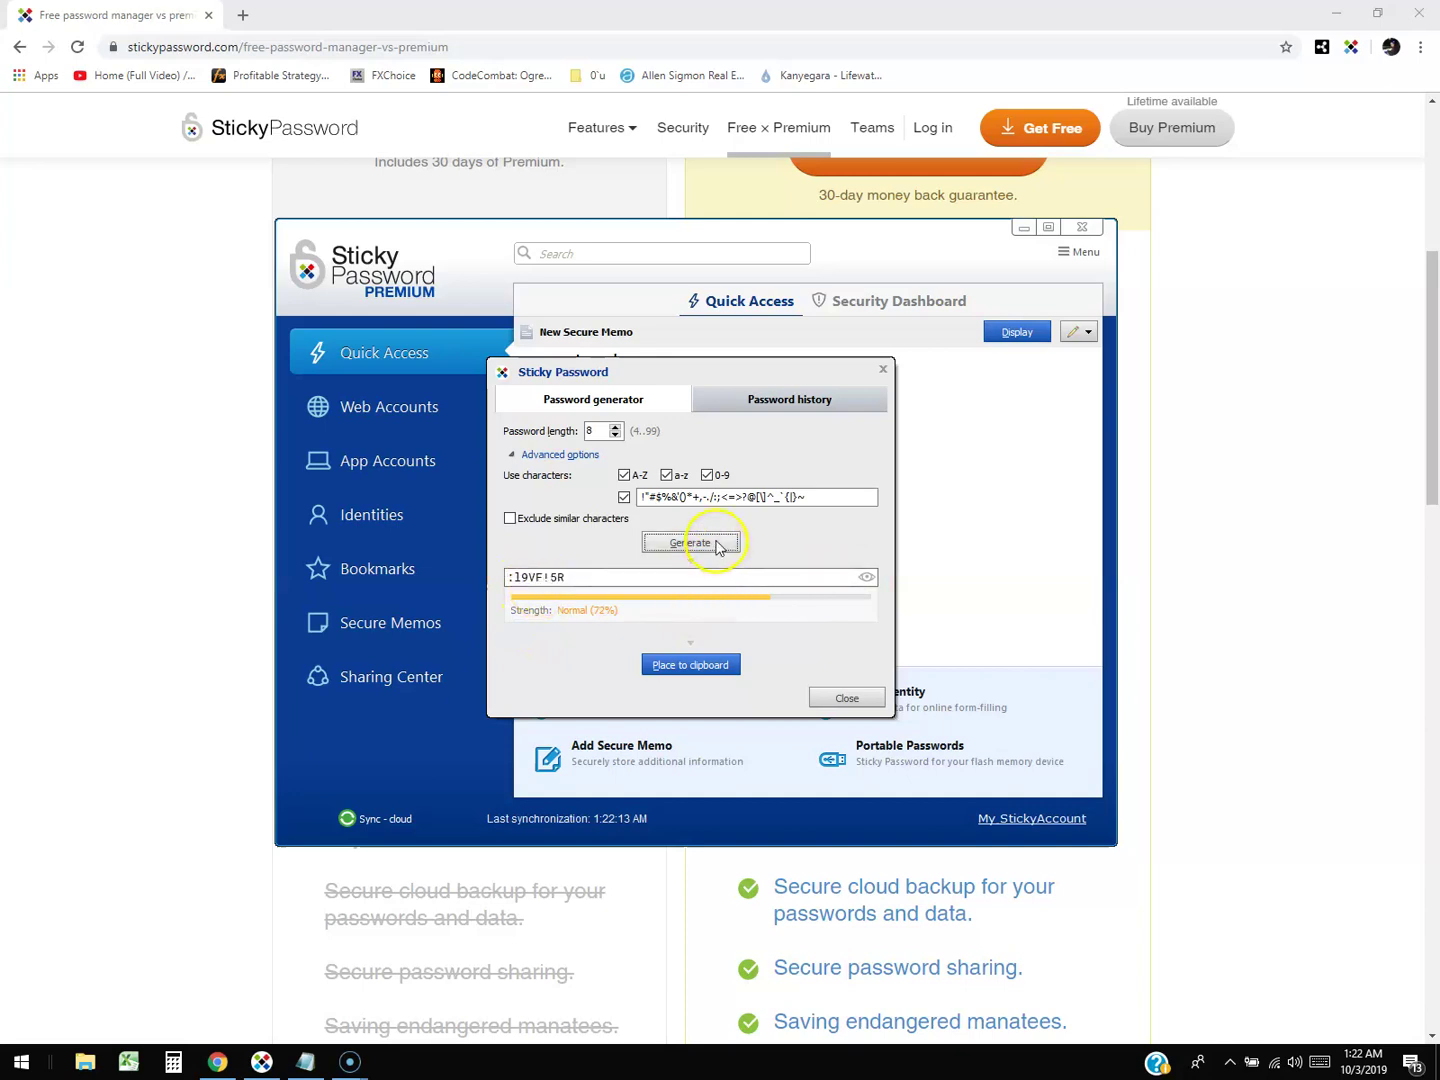
pyautogui.click(716, 548)
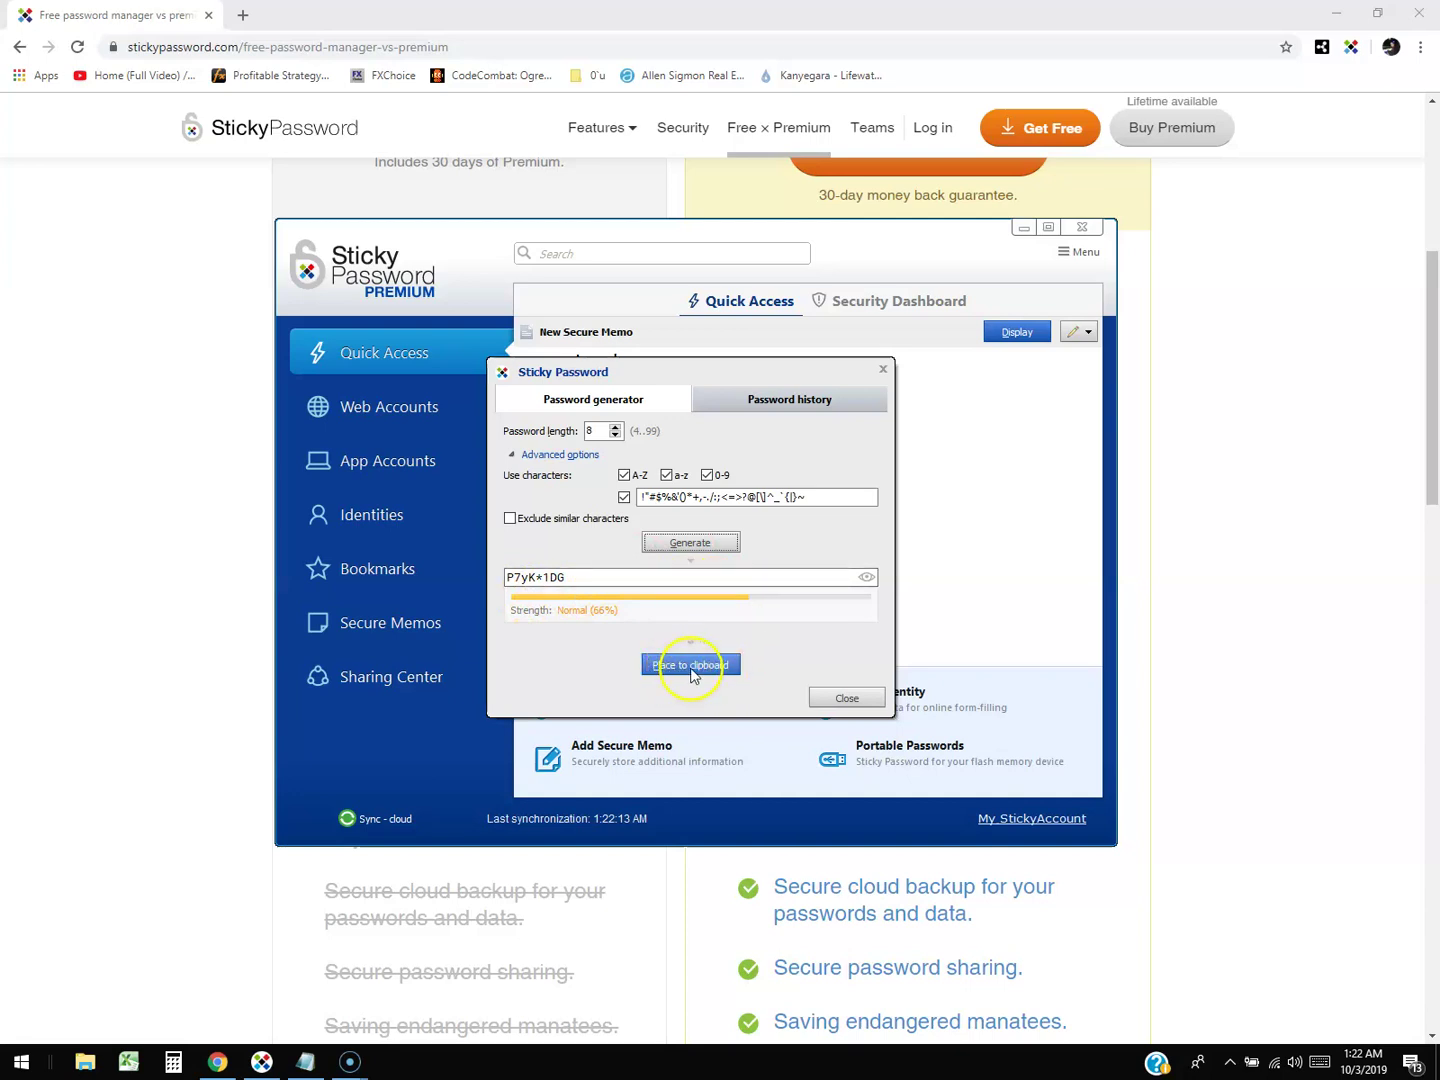
pyautogui.click(690, 666)
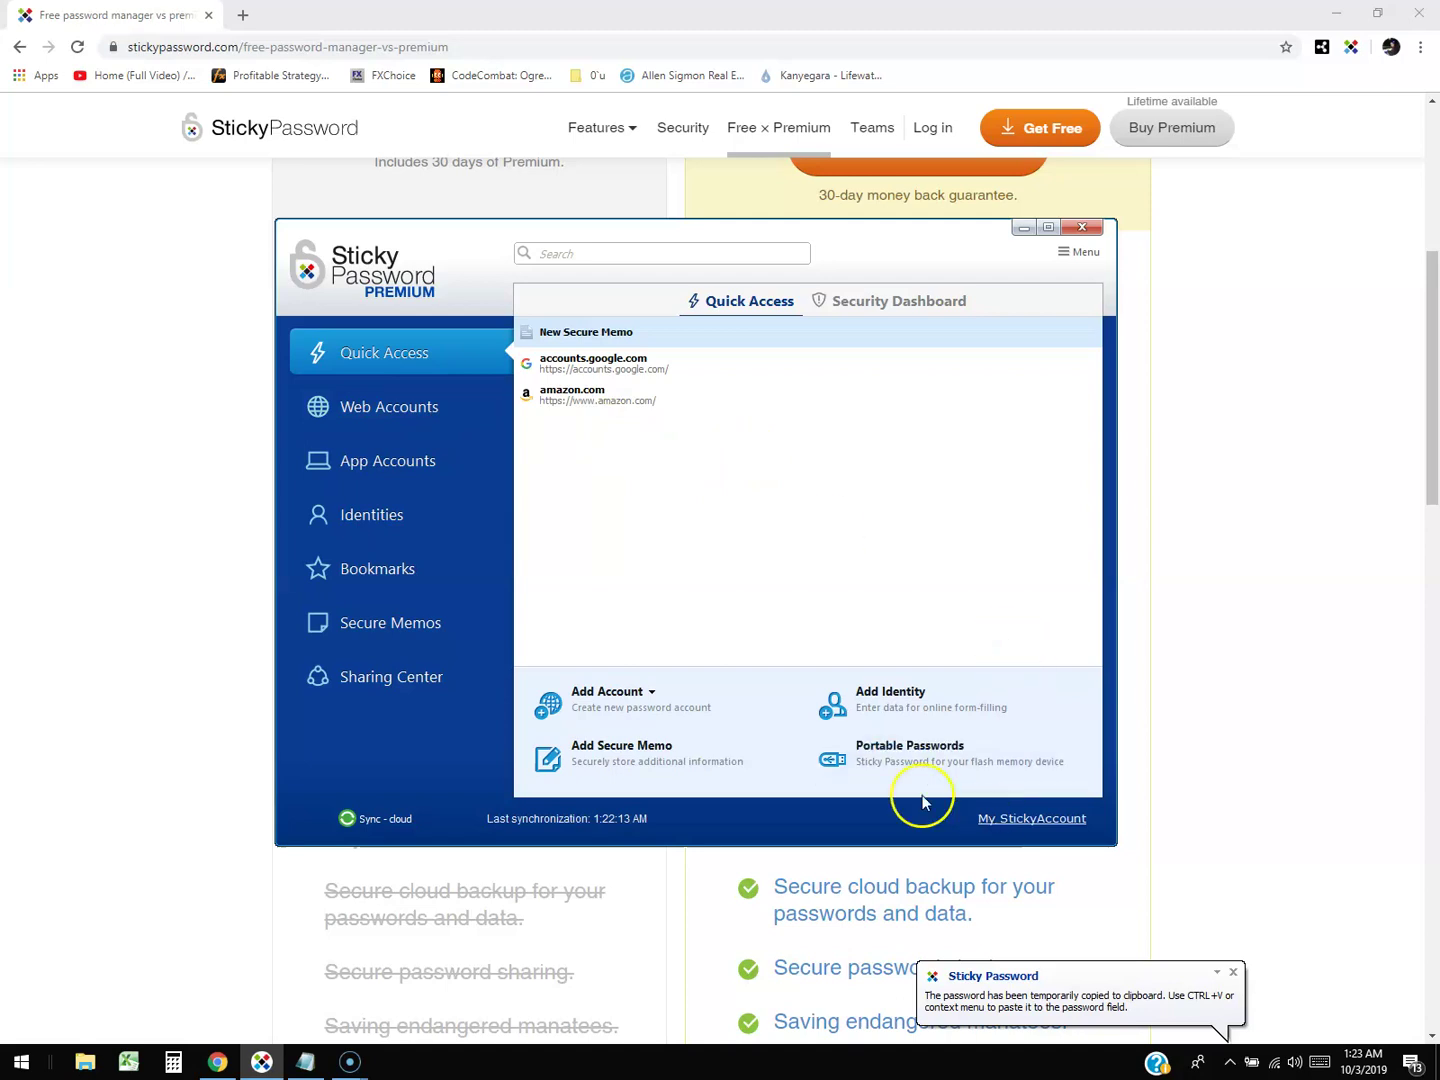
pyautogui.click(929, 750)
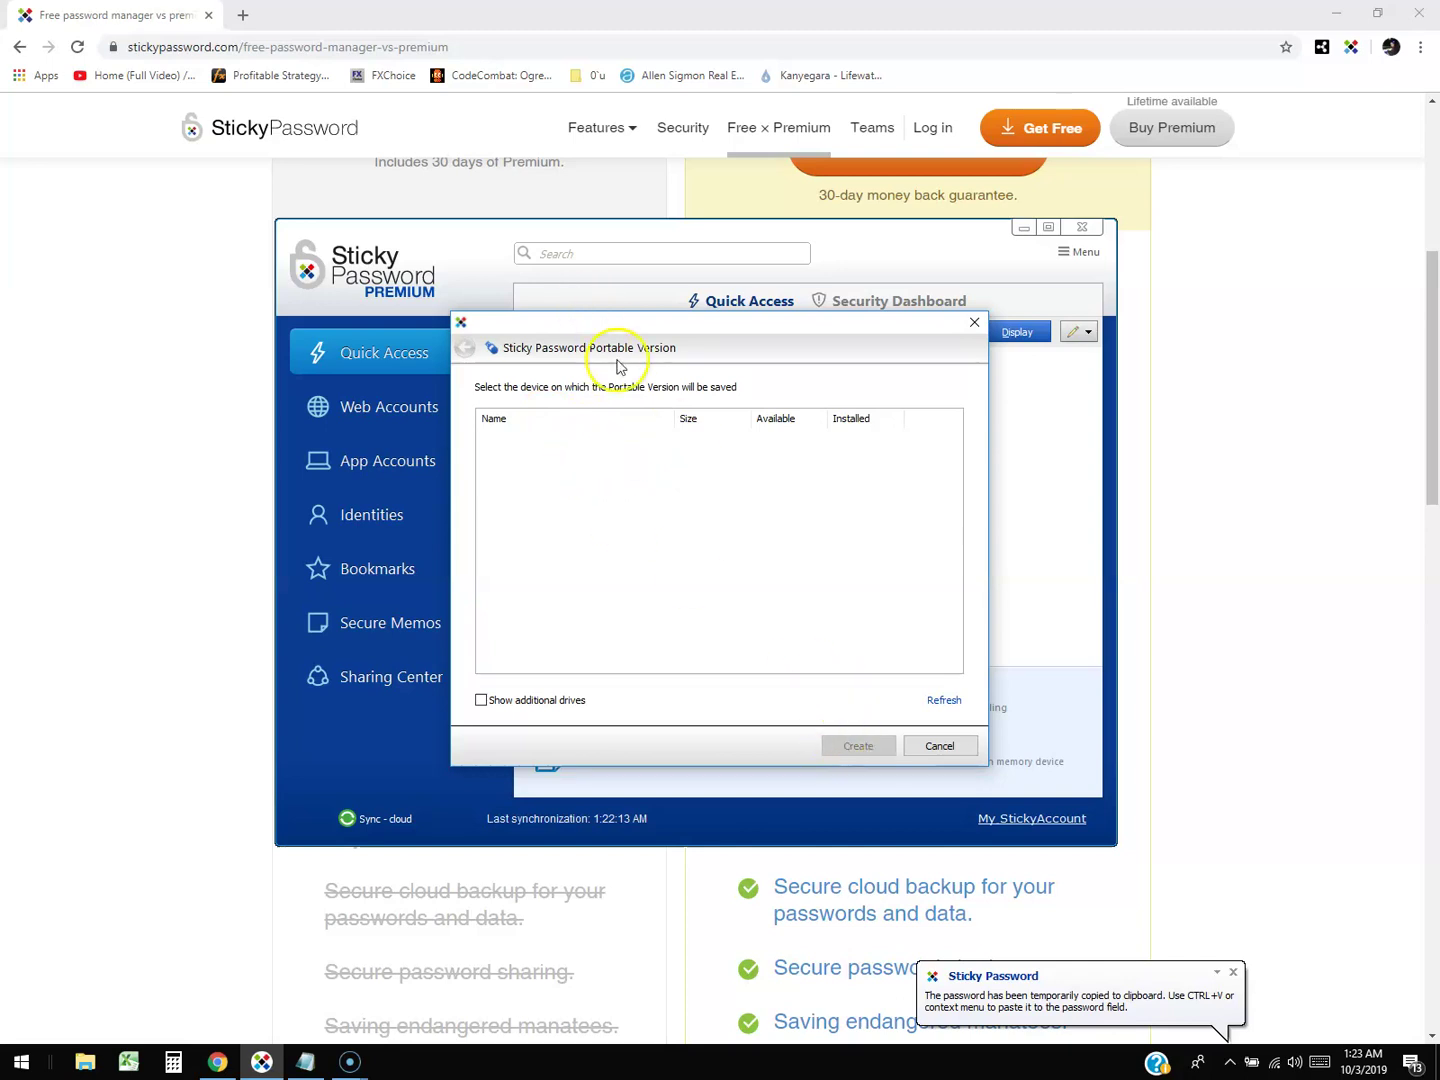
pyautogui.click(973, 322)
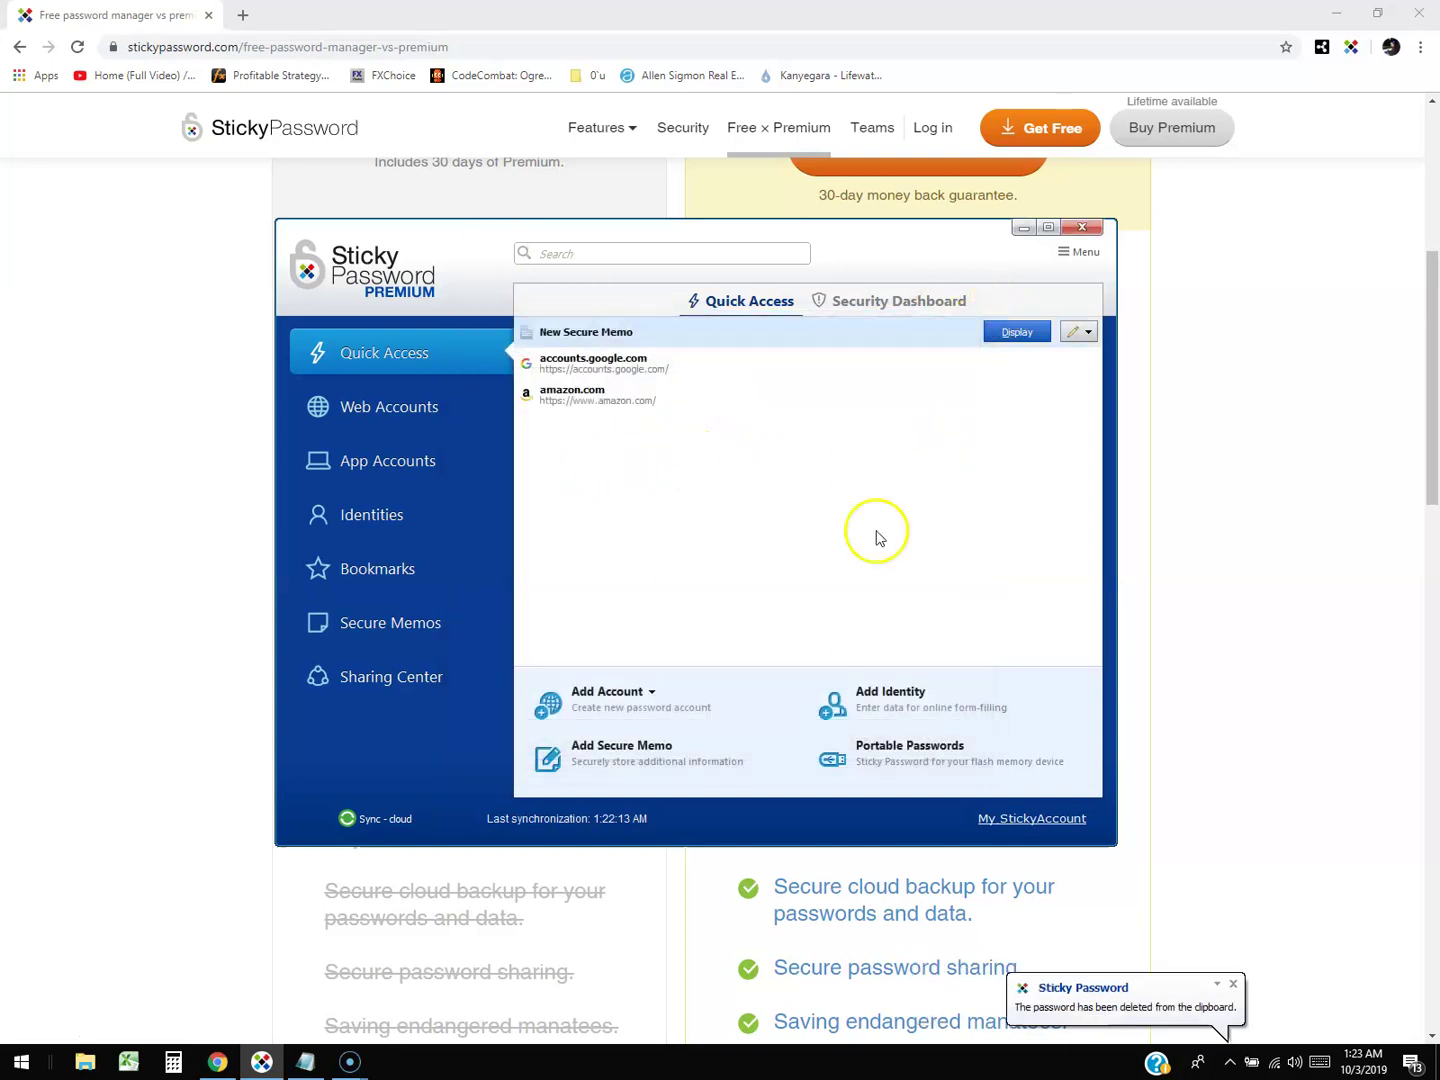